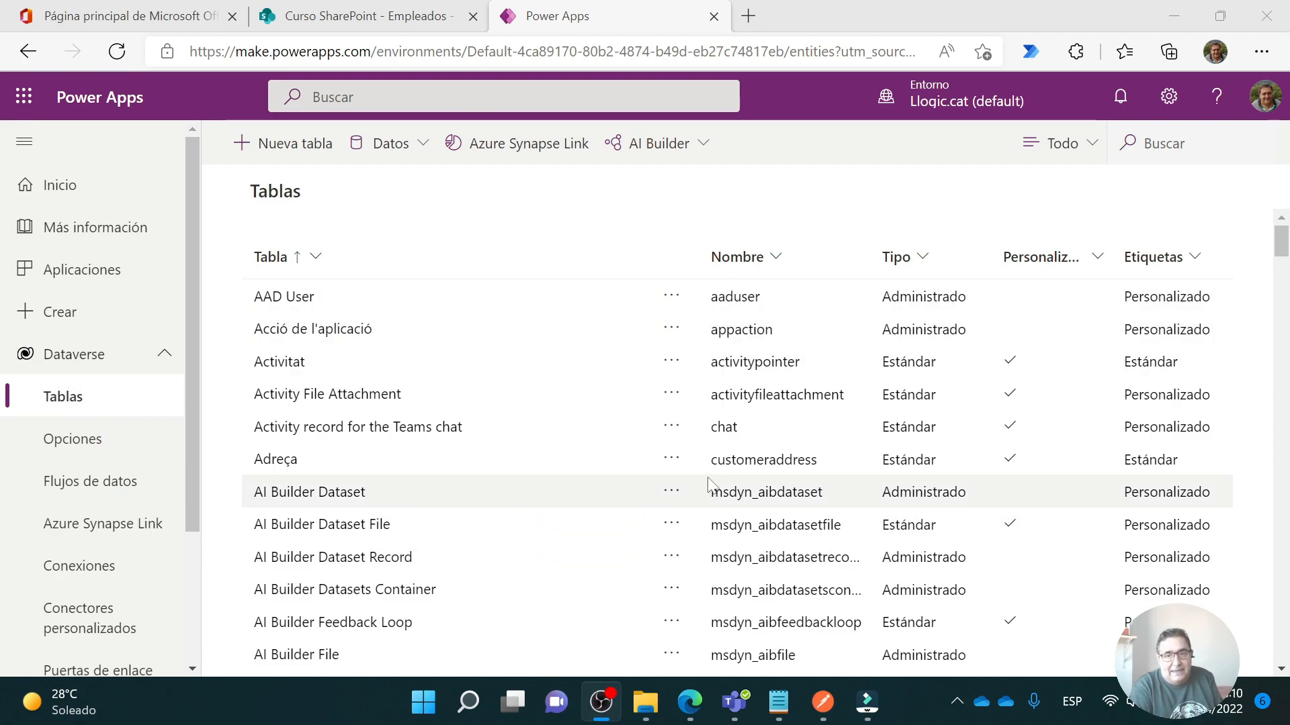
View the environments available in Power Apps and close the list without changing the current environment.
click(959, 93)
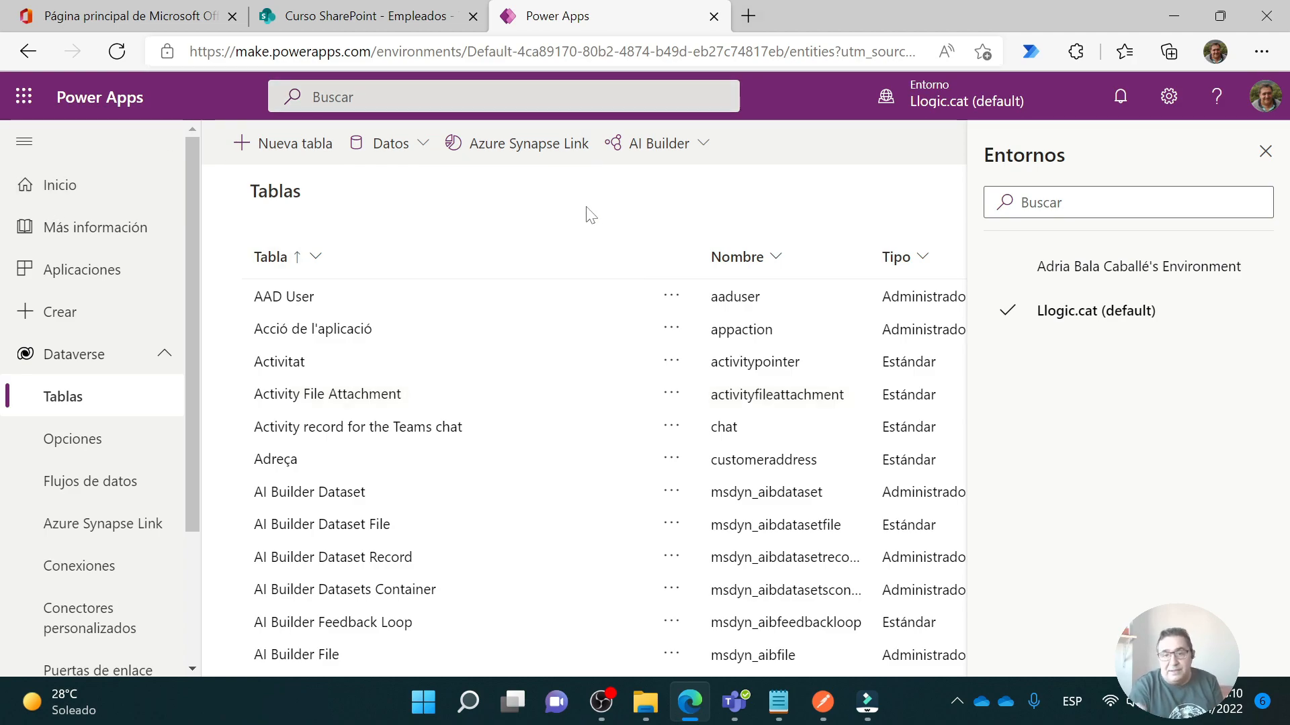
right_click(1225, 225)
click(696, 202)
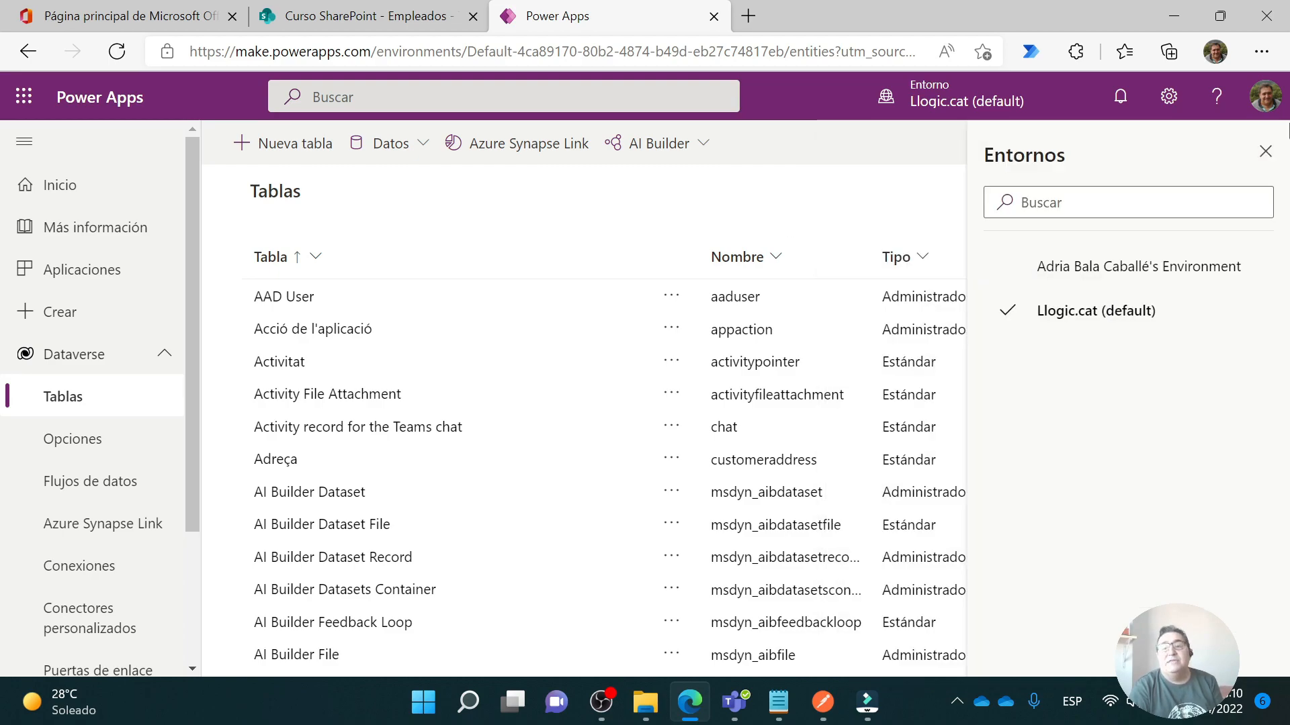
click(1265, 151)
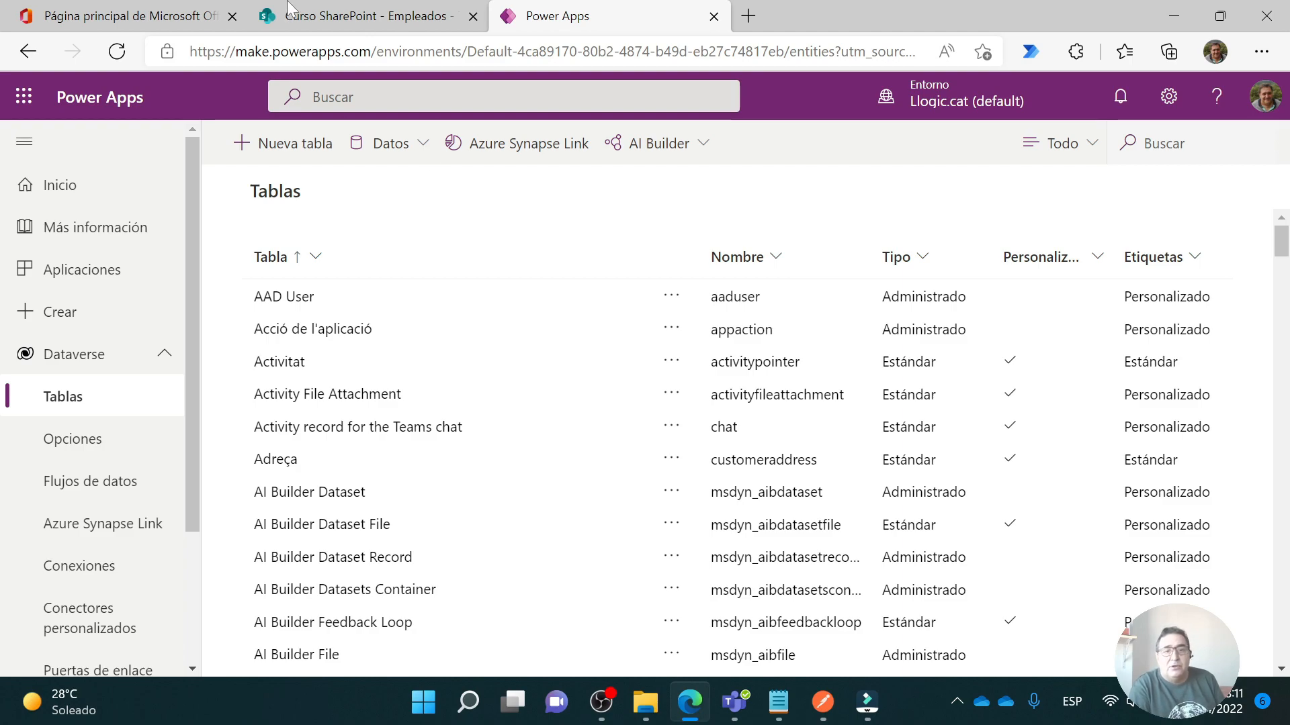
Switch to the SharePoint site Curso SharePoint and review the columns and rows of the Empleados list.
click(318, 22)
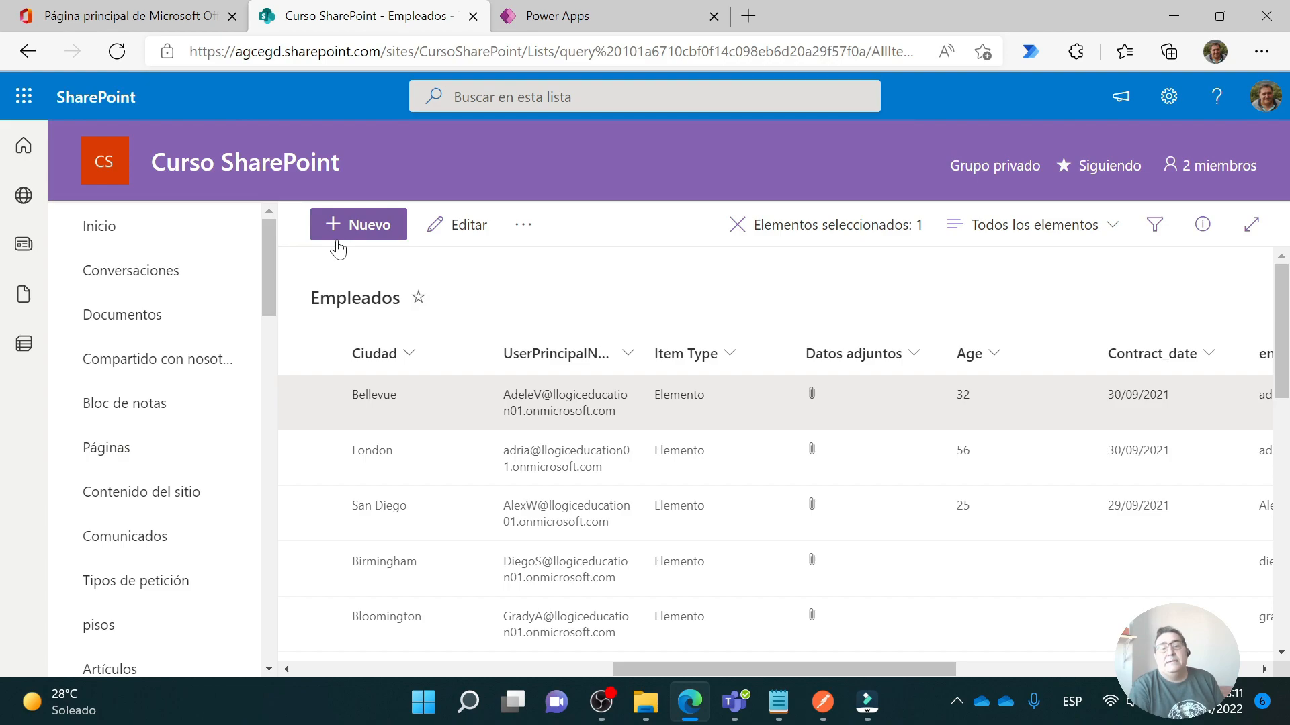
drag(696, 666, 270, 674)
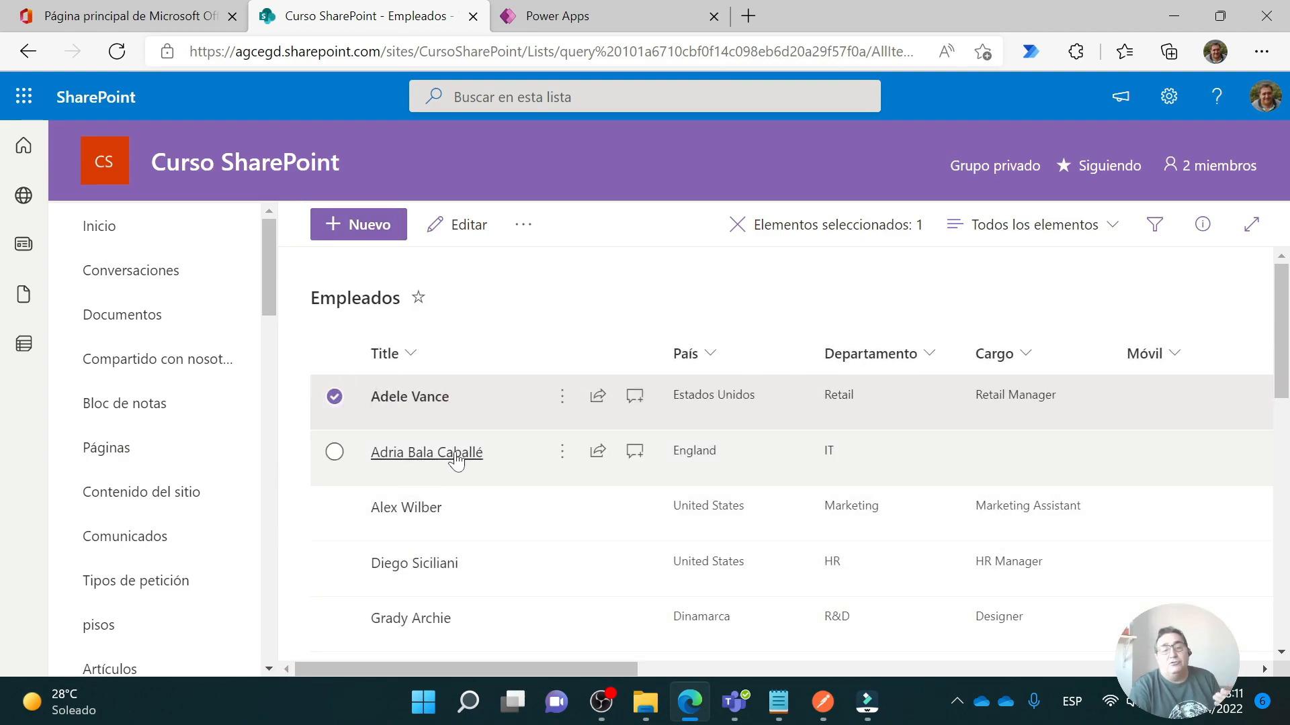
scroll(469, 480, down, 10)
scroll(470, 481, up, 10)
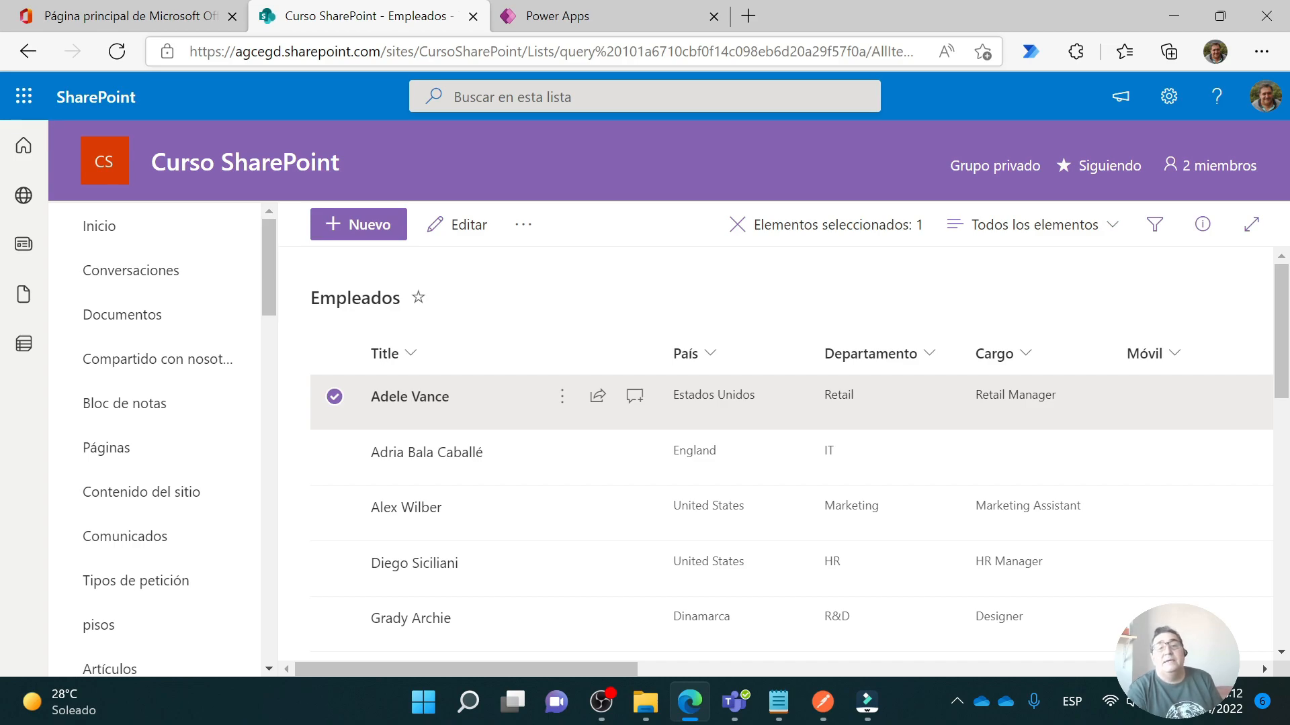
drag(523, 51, 167, 51)
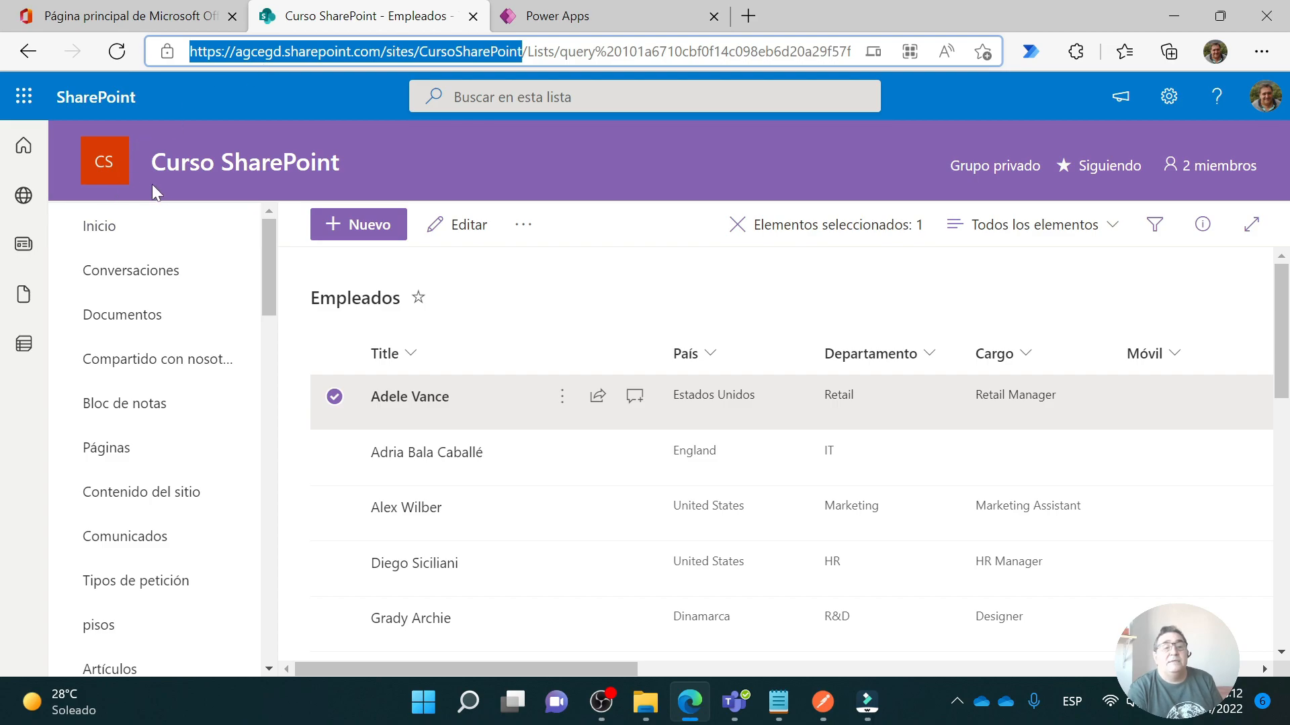
mouse_move(190, 175)
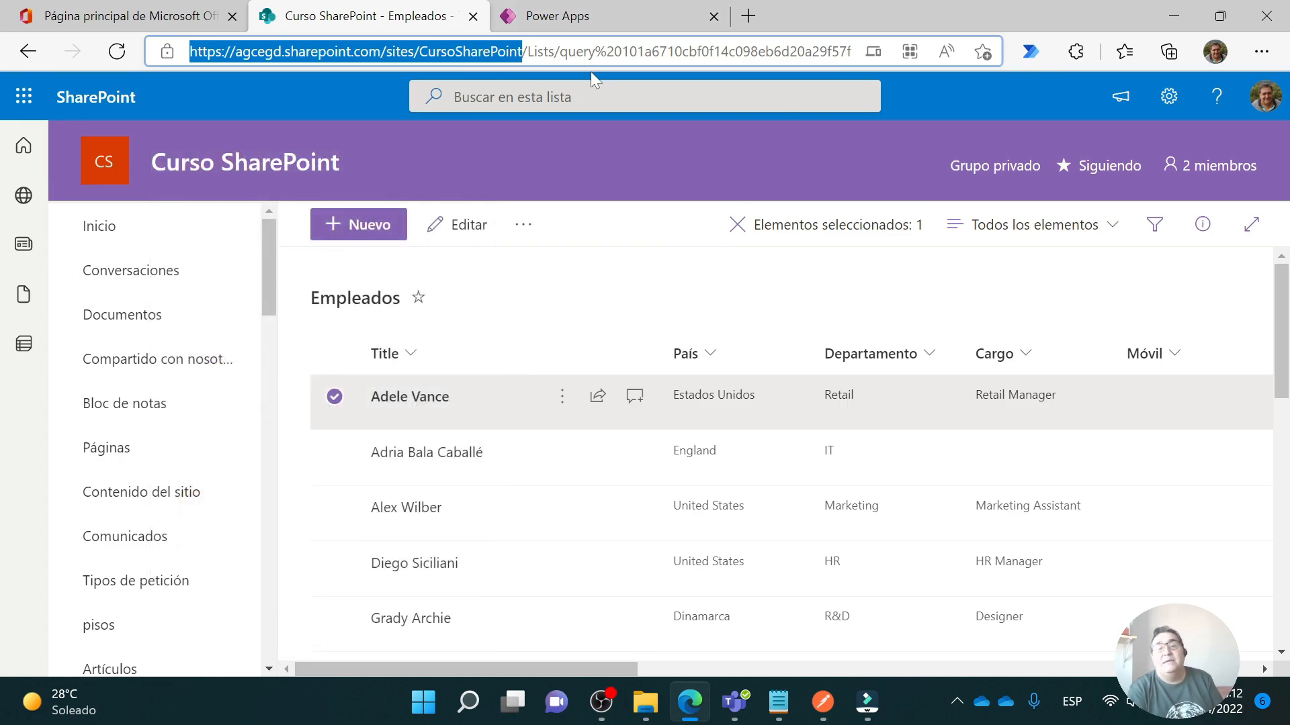
right_click(394, 45)
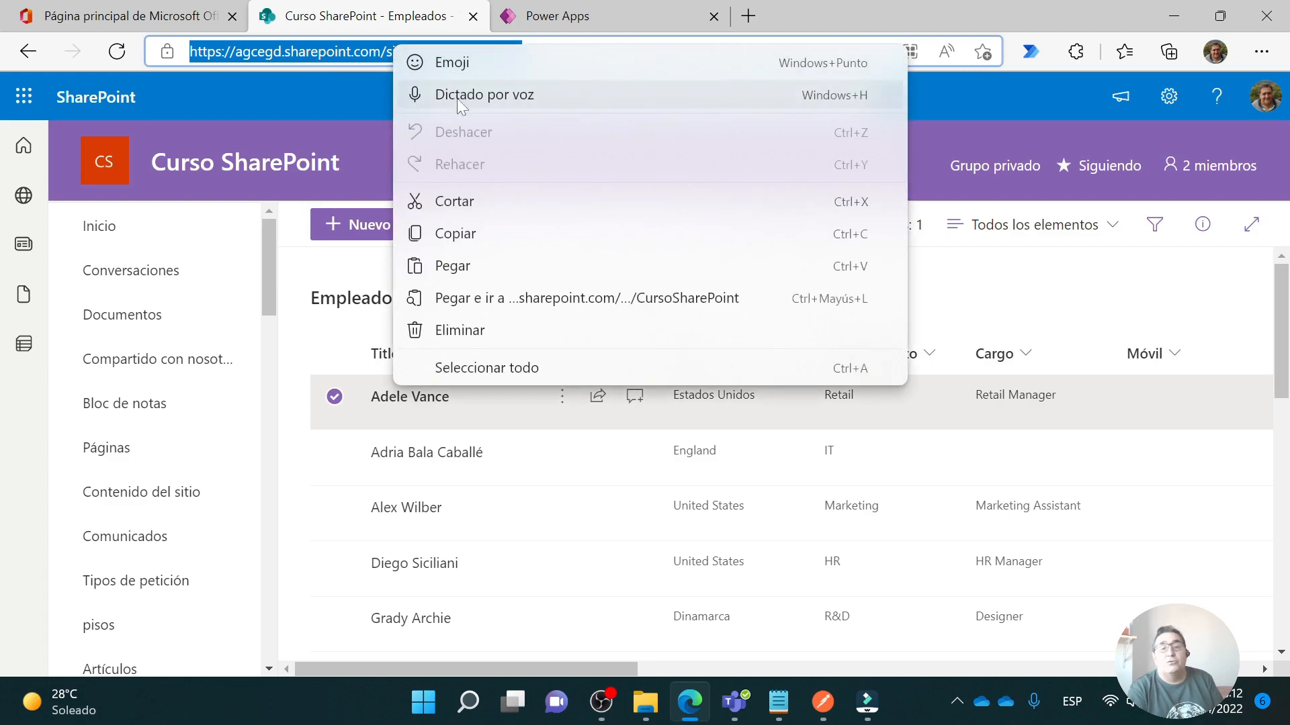
click(457, 234)
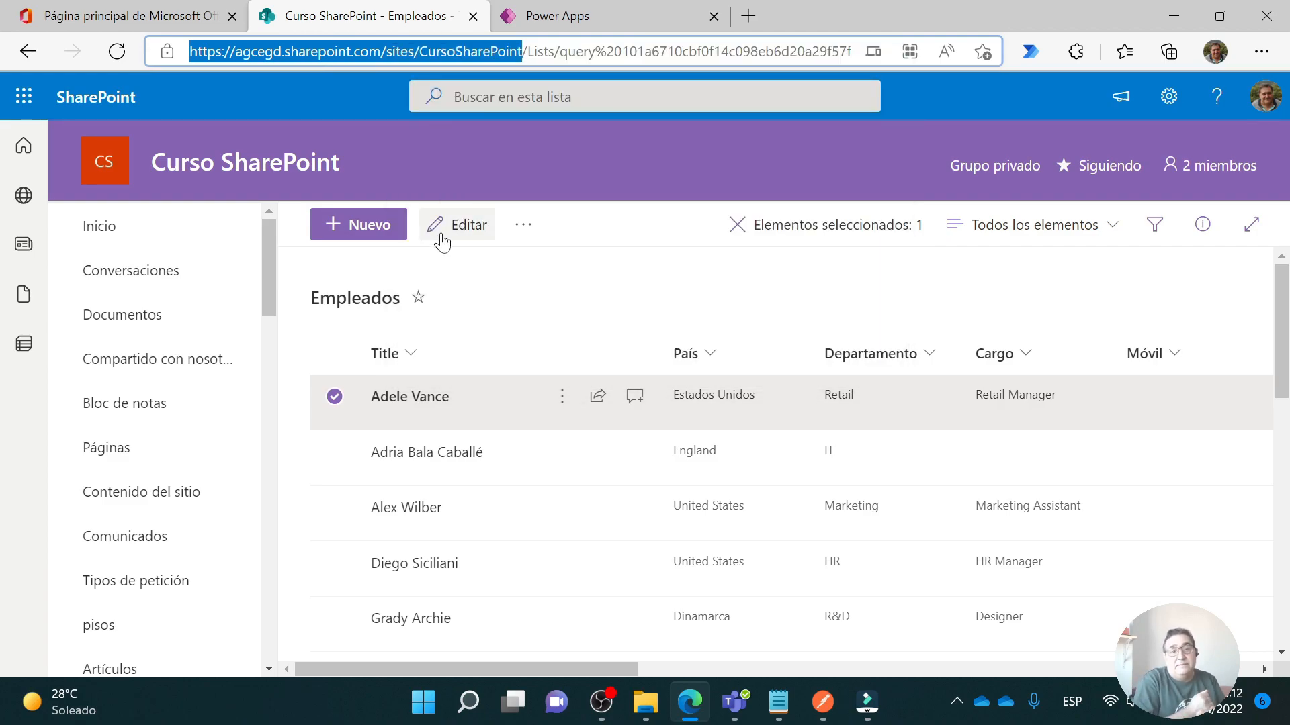
Return to Power Apps, review the data source connectors offered by Obtener datos for Dataverse tables, and leave without choosing one.
click(566, 18)
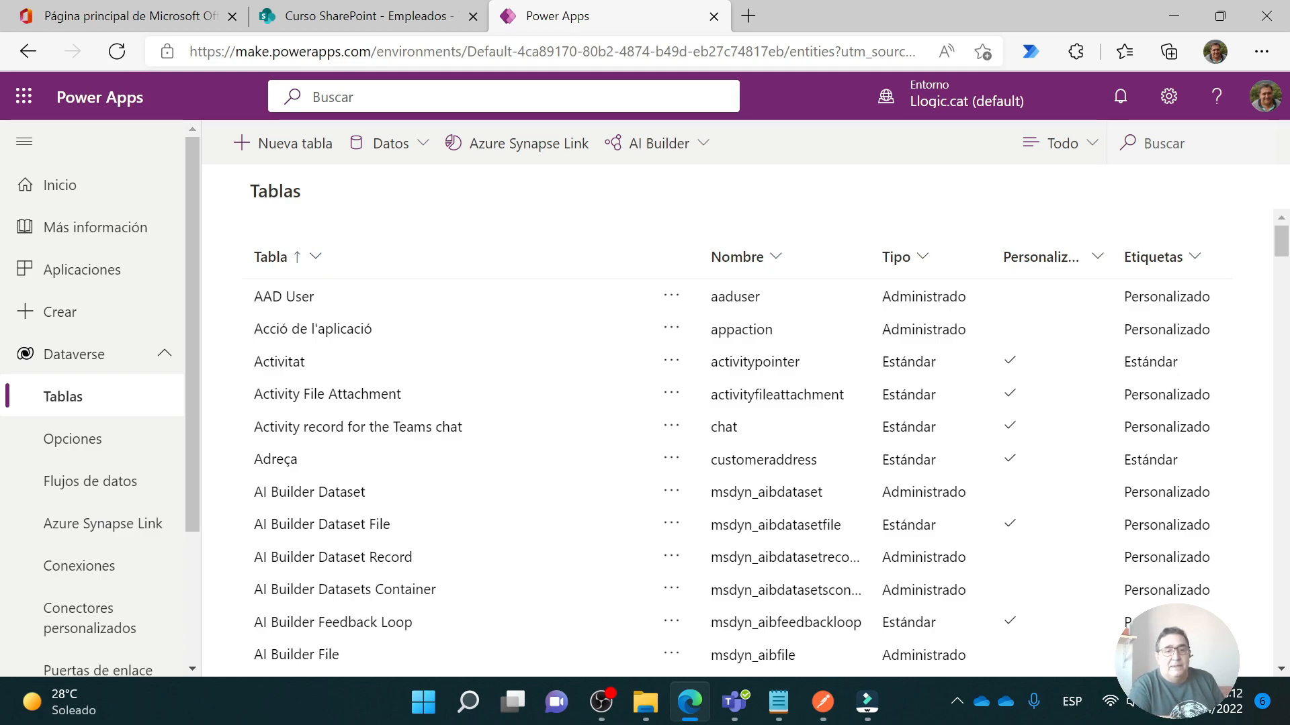
click(420, 147)
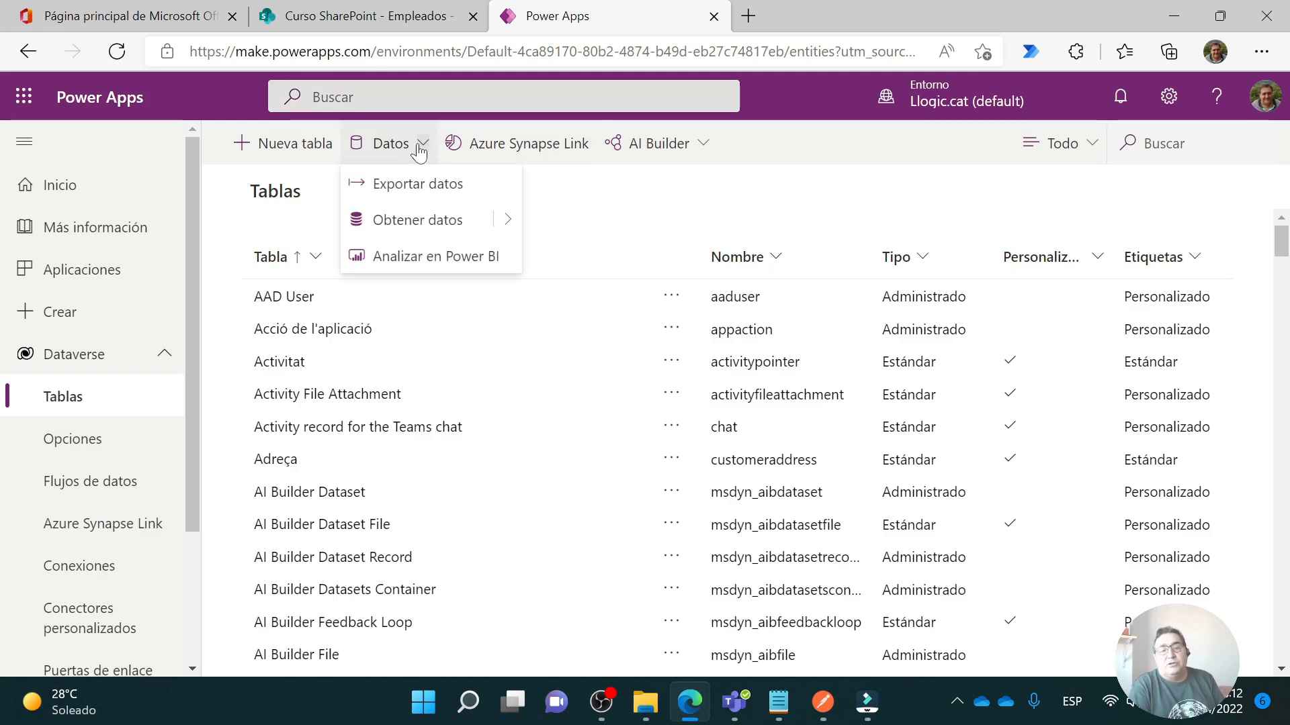
click(422, 226)
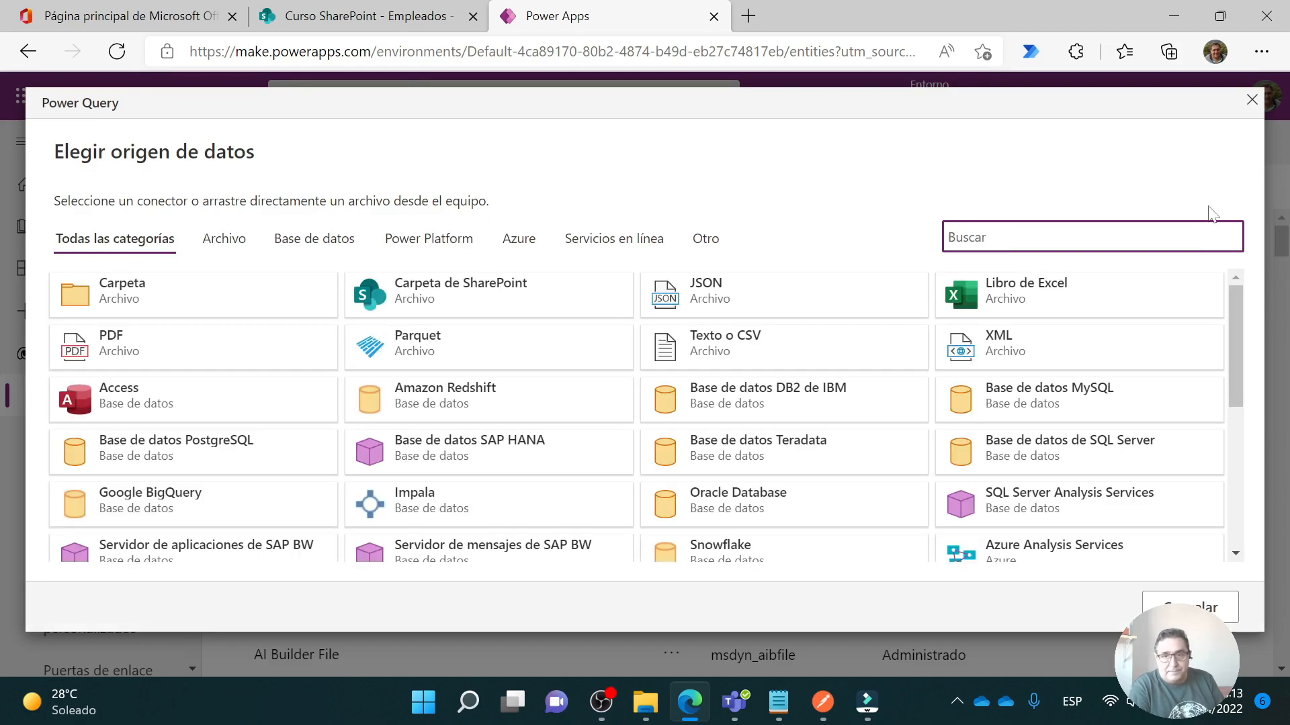
scroll(573, 430, down, 2)
scroll(572, 437, up, 2)
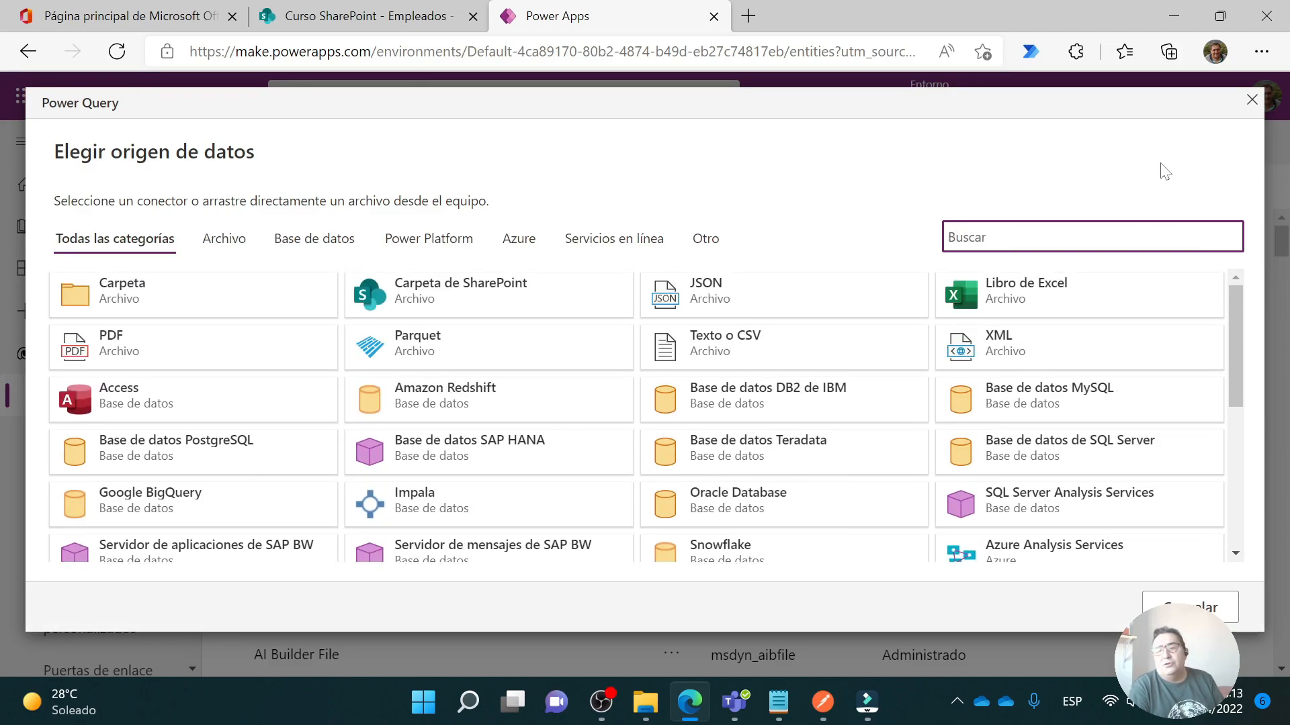
click(1251, 94)
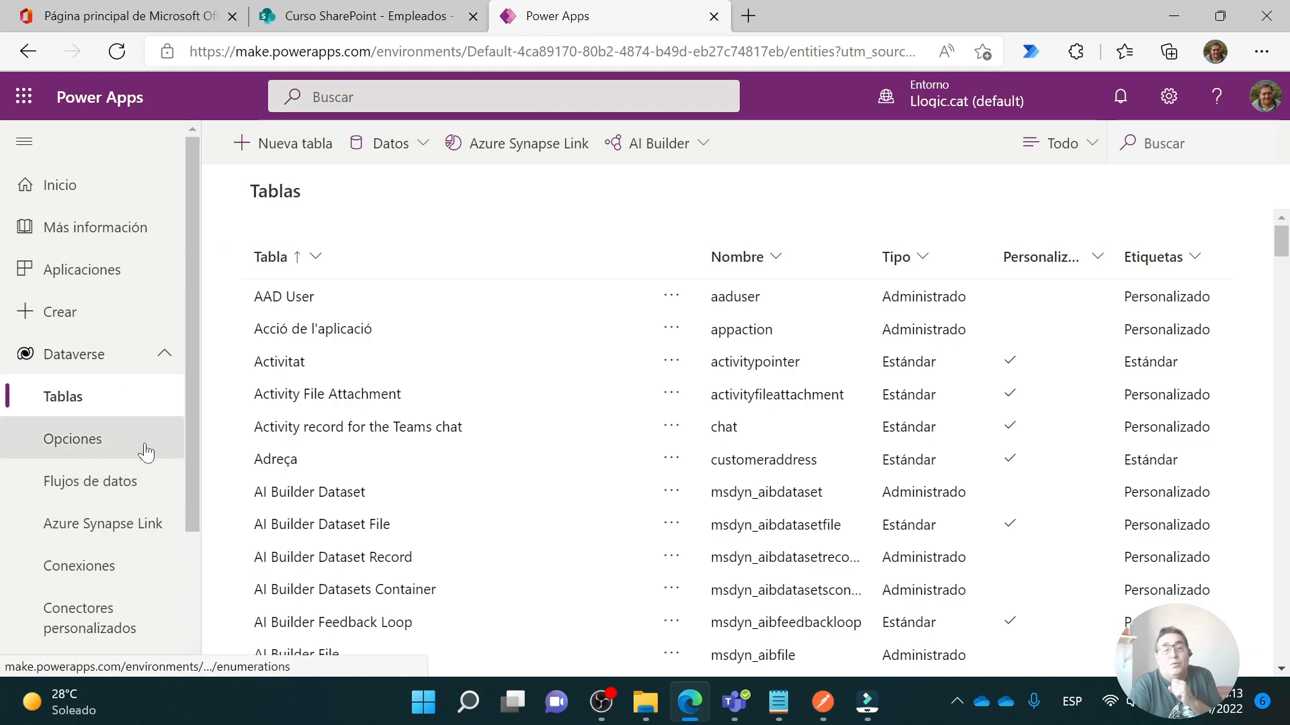
Create a Dataverse dataflow from scratch named SPFlujoEmpleados.
click(109, 484)
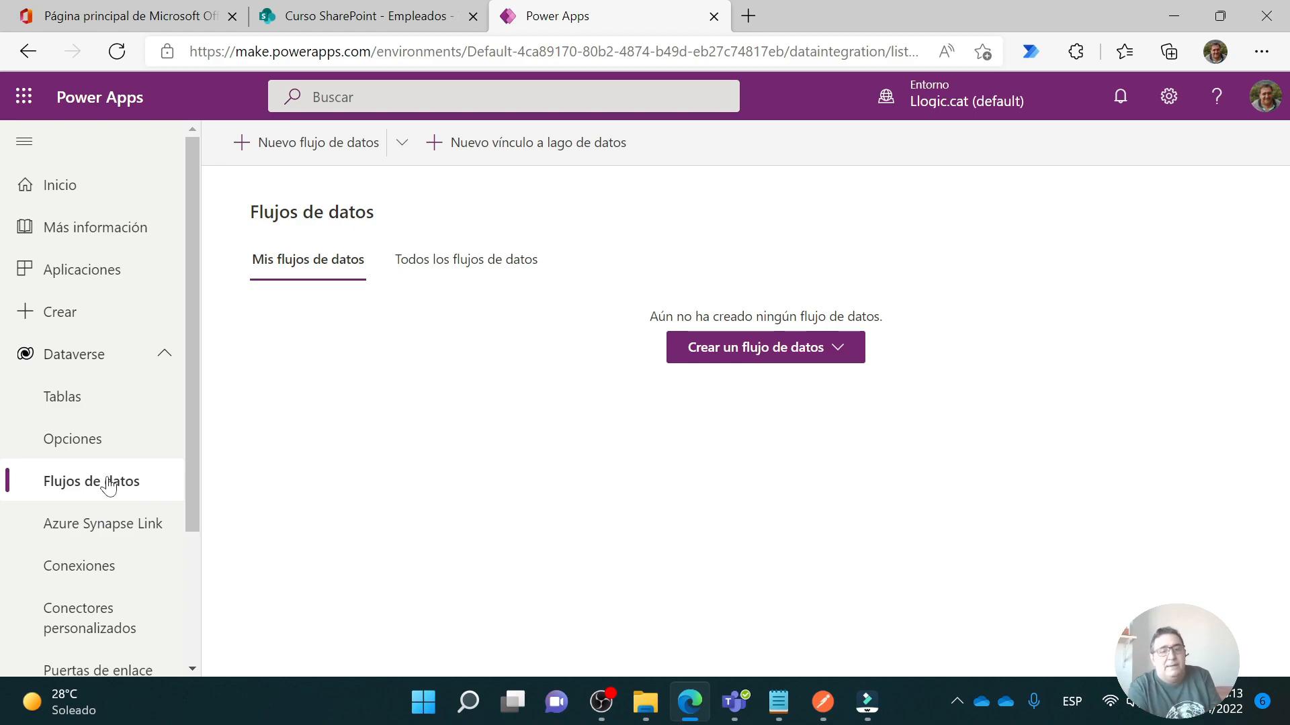
click(399, 151)
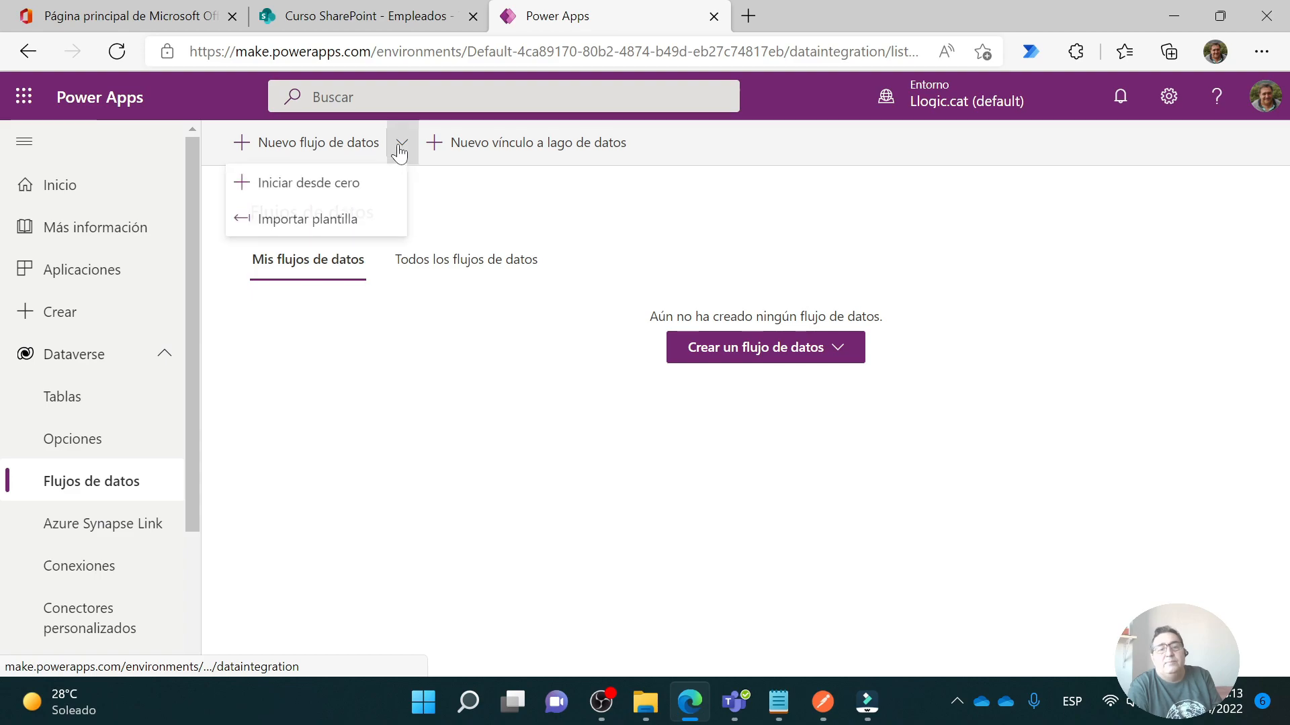
click(290, 194)
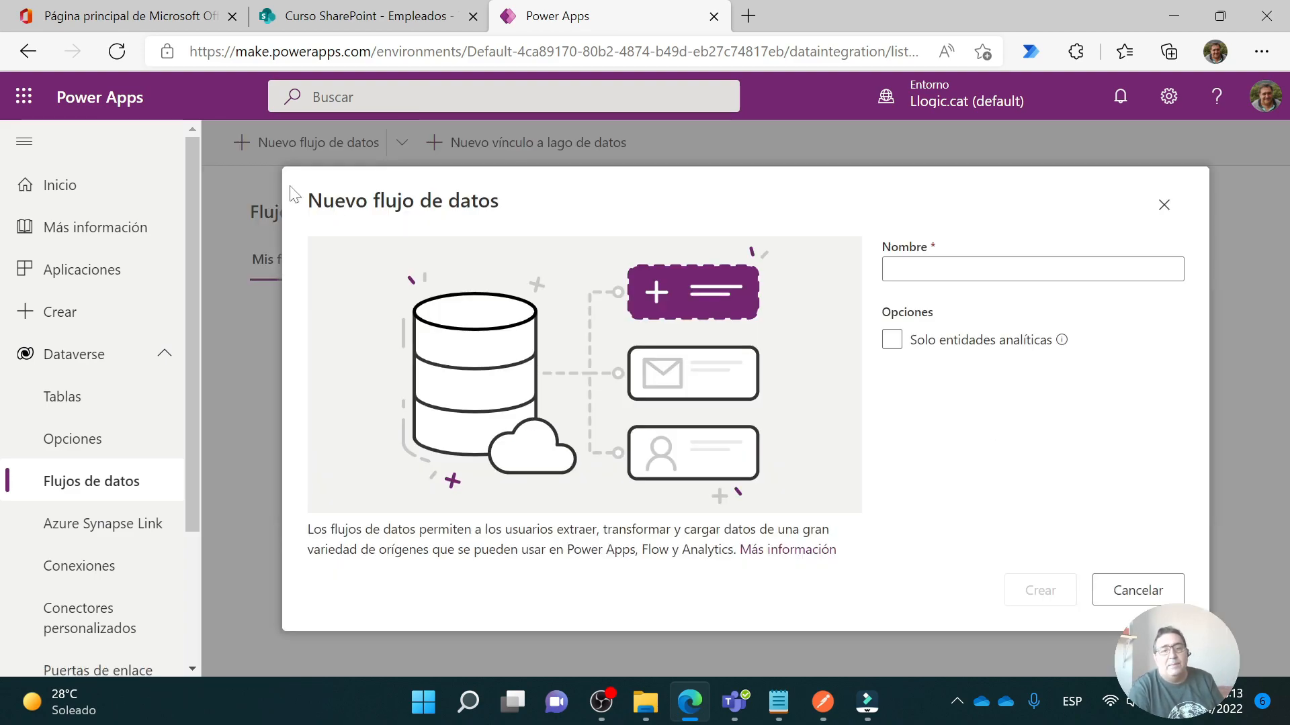
click(954, 269)
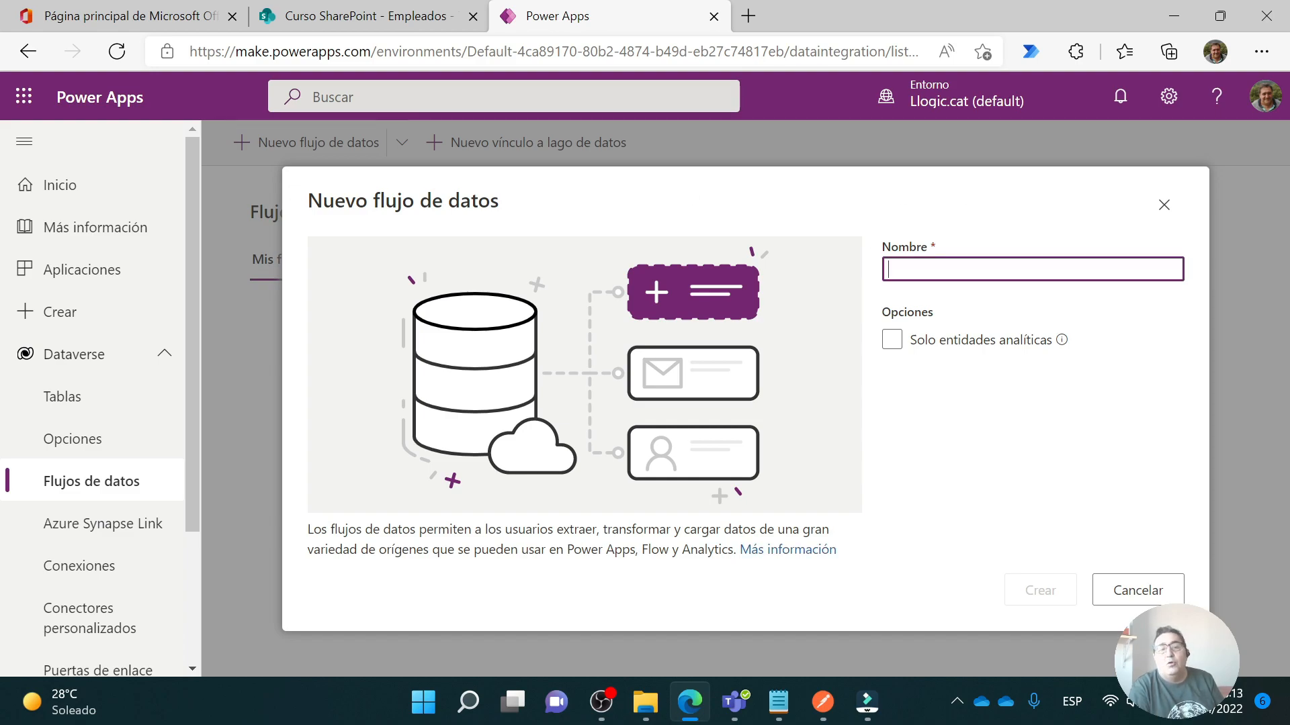
click(879, 181)
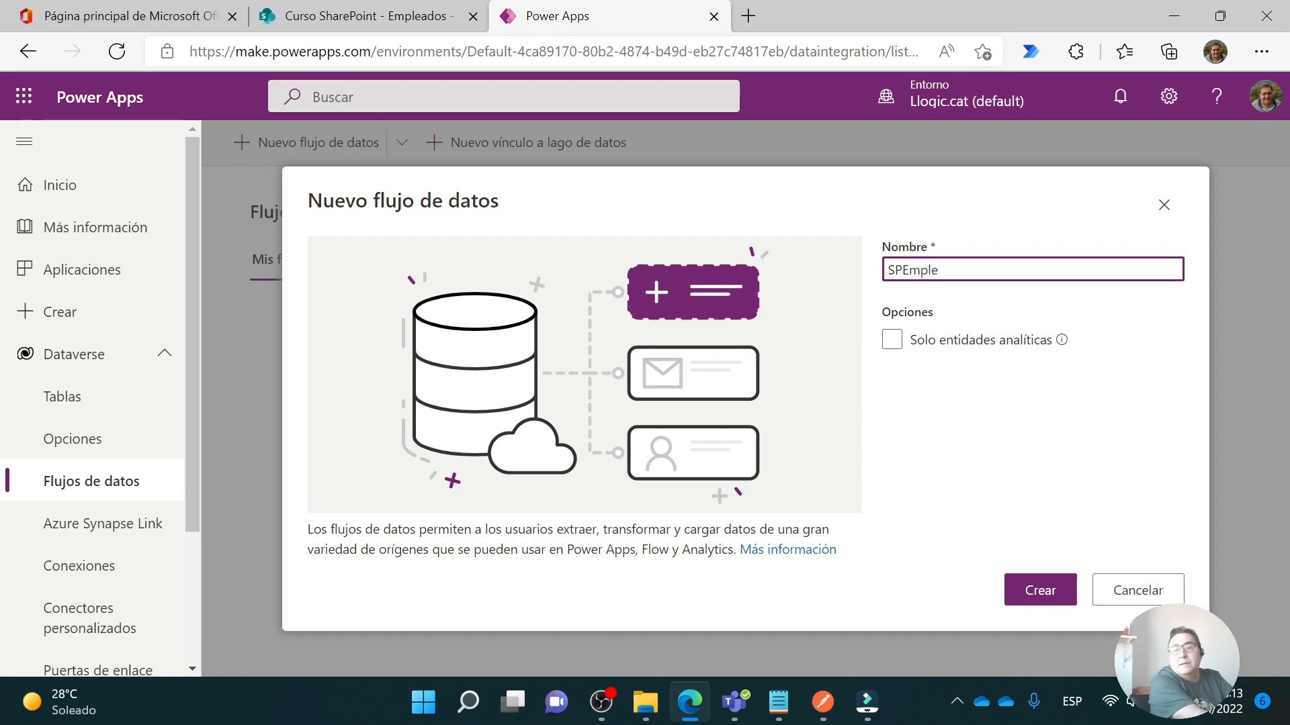
key(BackSpace)
key(BackSpace)
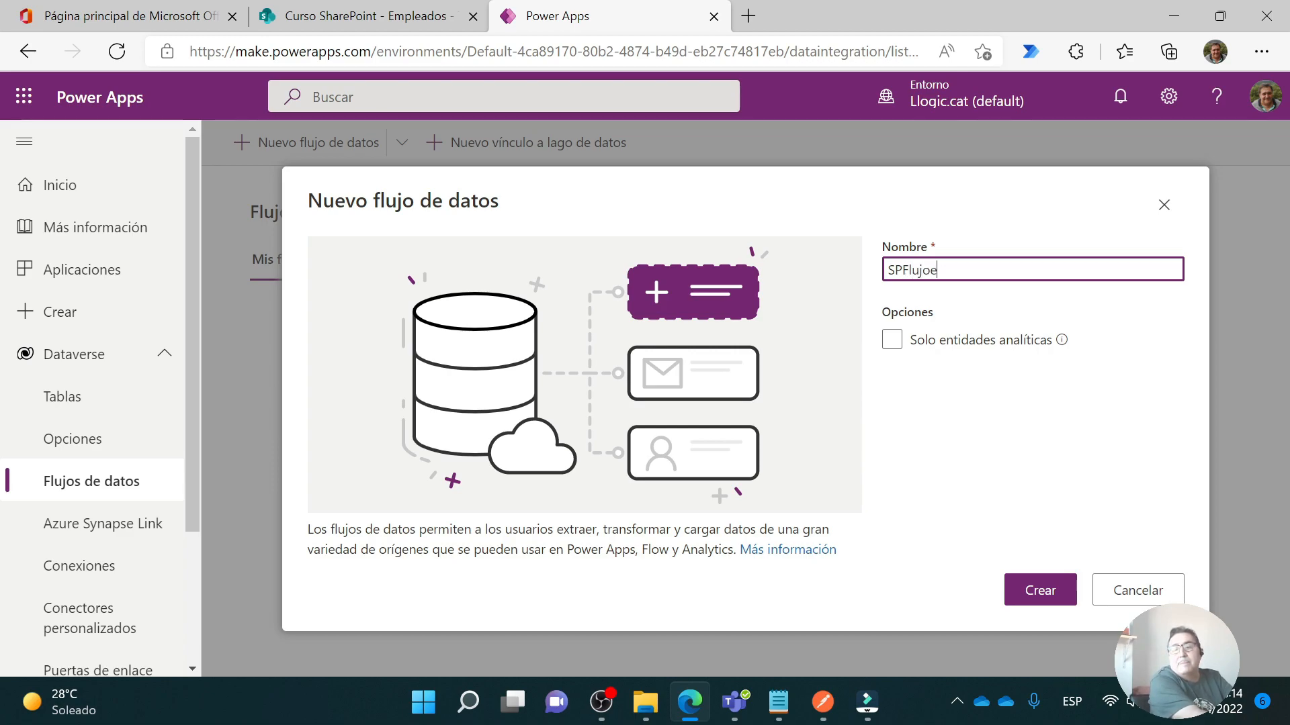
key(BackSpace)
key(BackSpace)
text(mpleados)
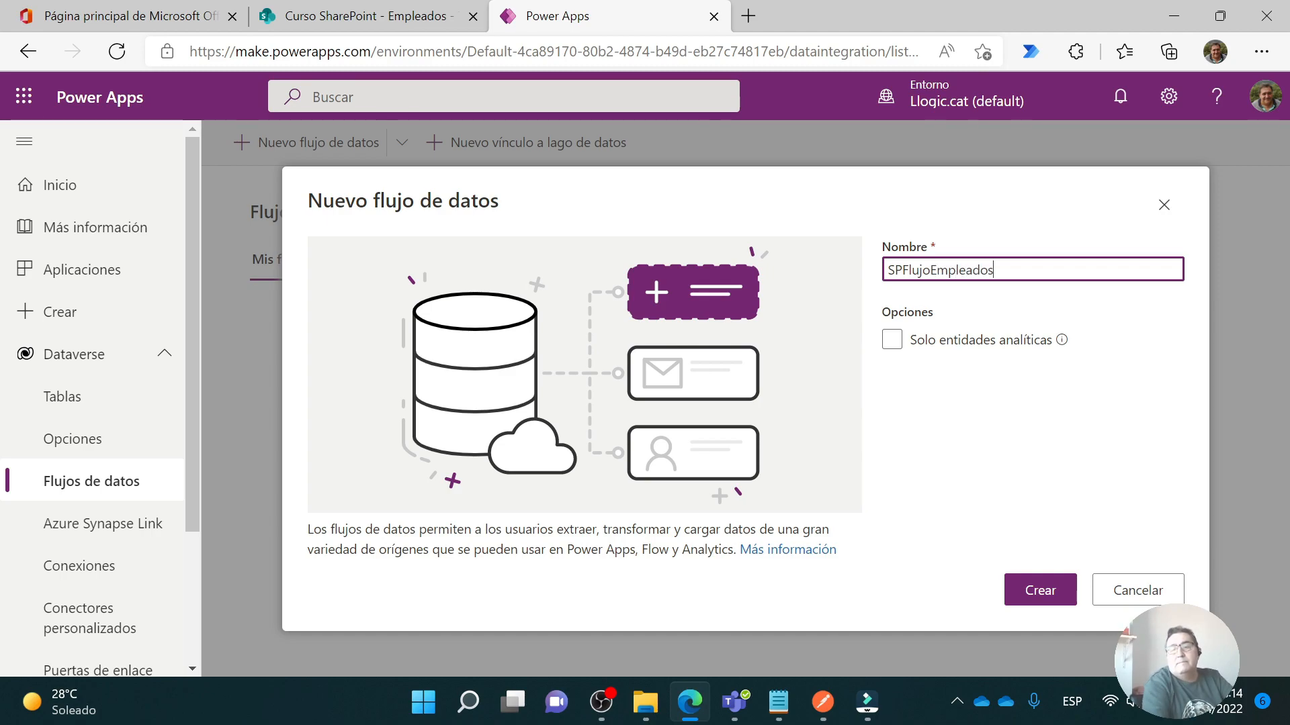
click(1050, 605)
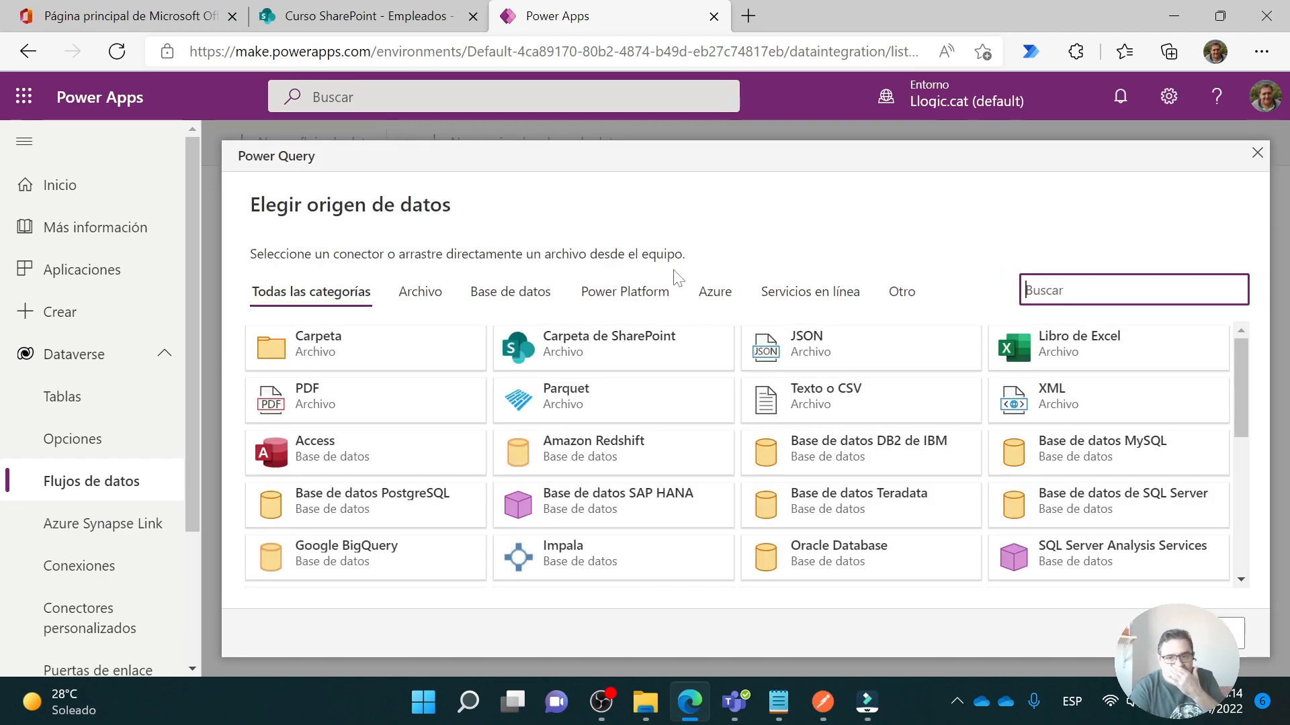
Choose Lista de SharePoint Online as the dataflow's data source.
scroll(851, 428, down, 1)
scroll(852, 427, down, 3)
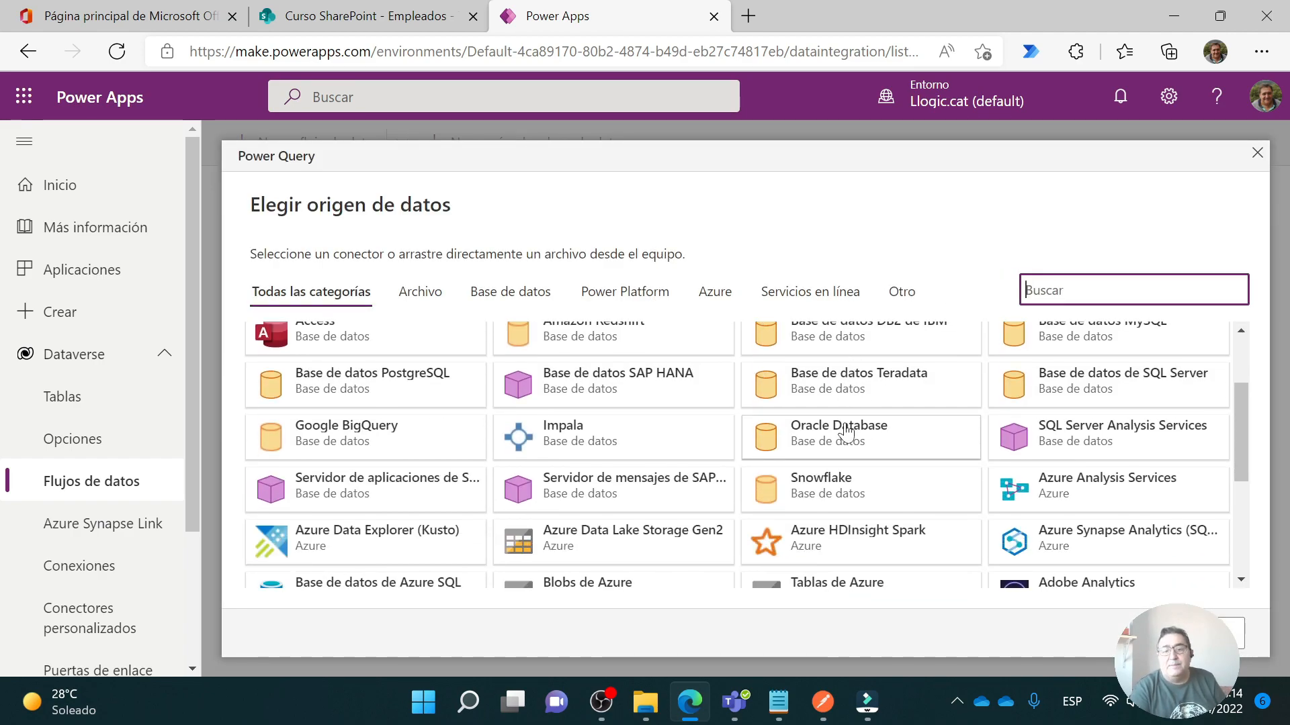
scroll(843, 427, up, 4)
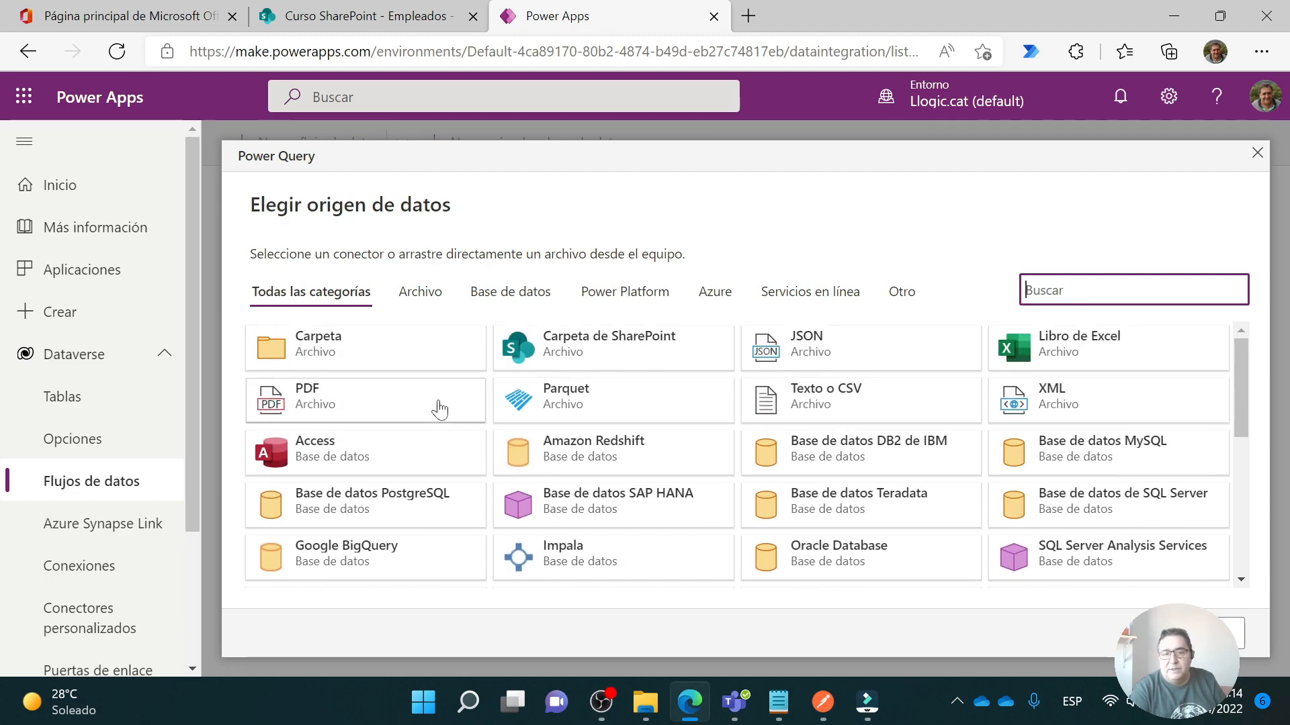
scroll(439, 409, down, 2)
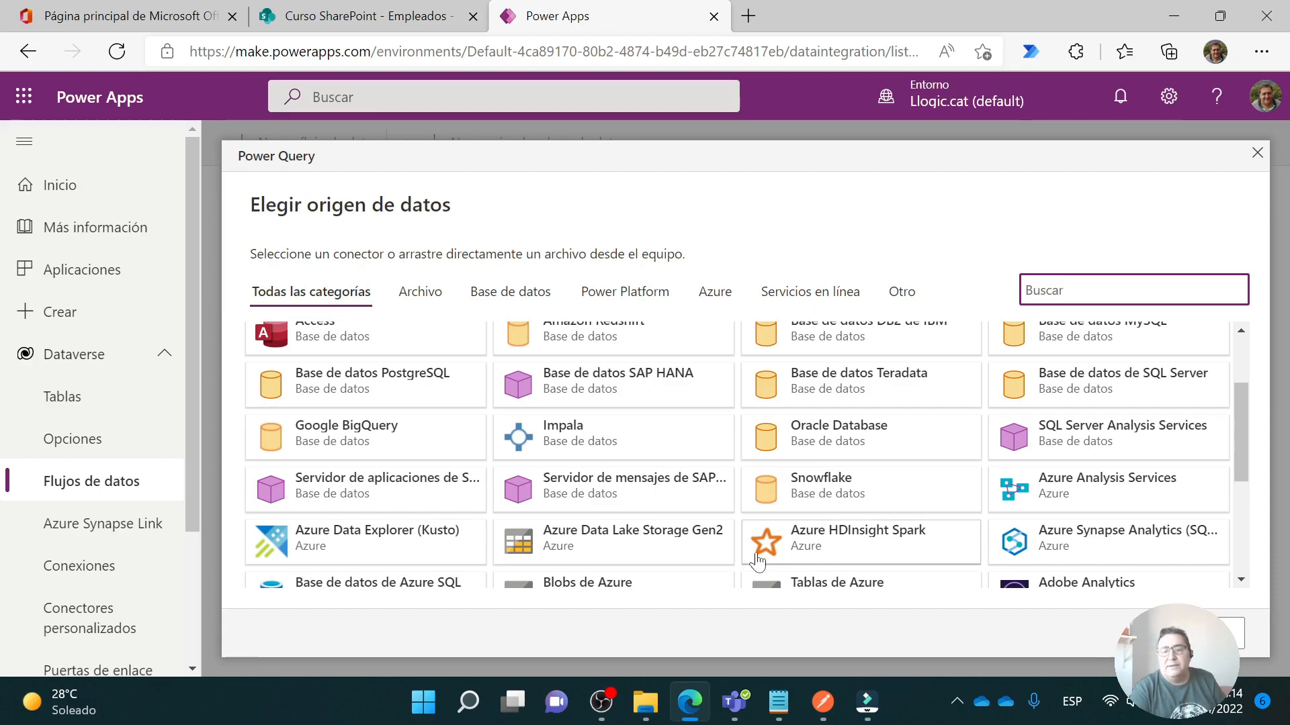
scroll(706, 547, down, 3)
click(850, 482)
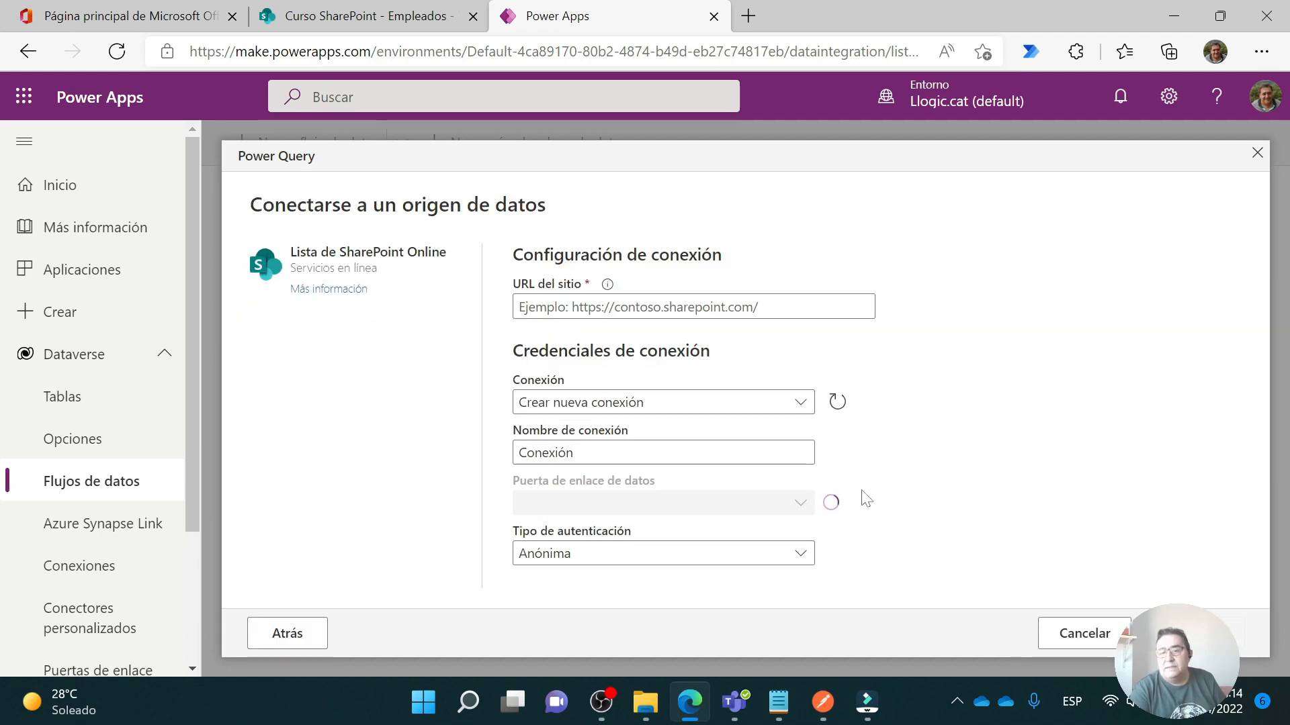
click(693, 307)
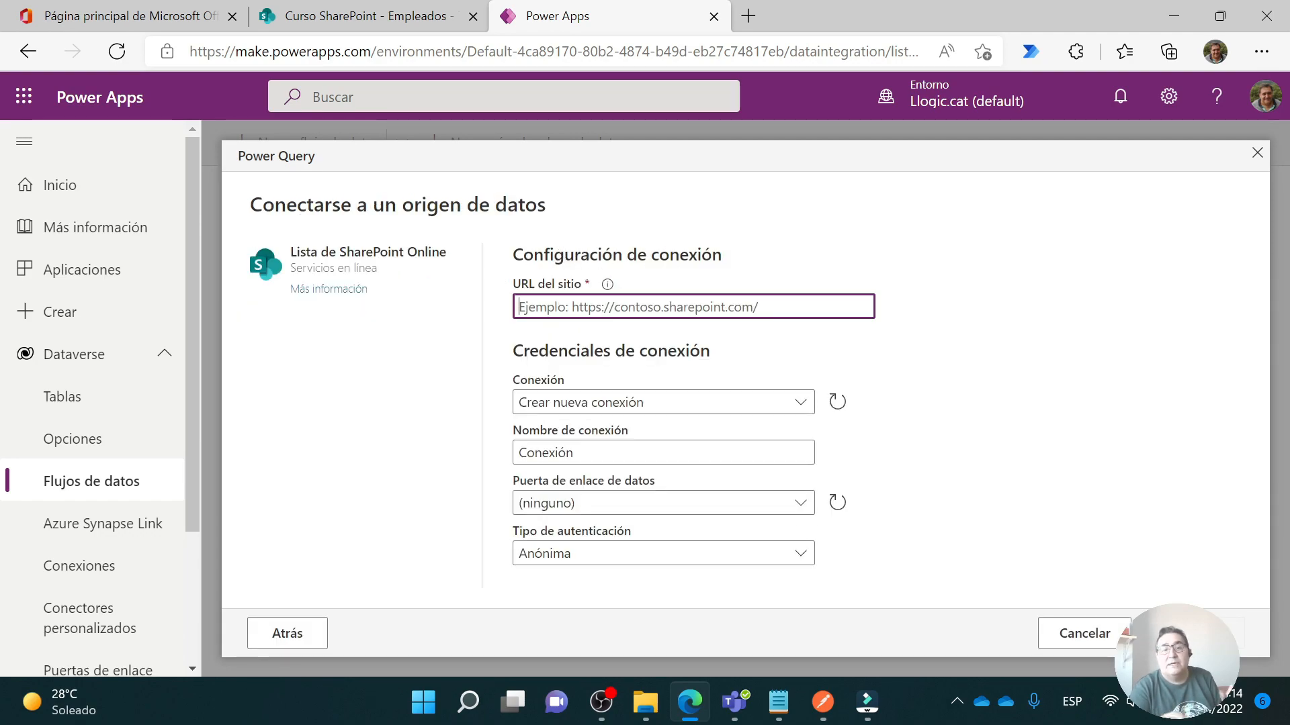
text(https://agcegd.sharepoint.com/sites/CursoSharePoint)
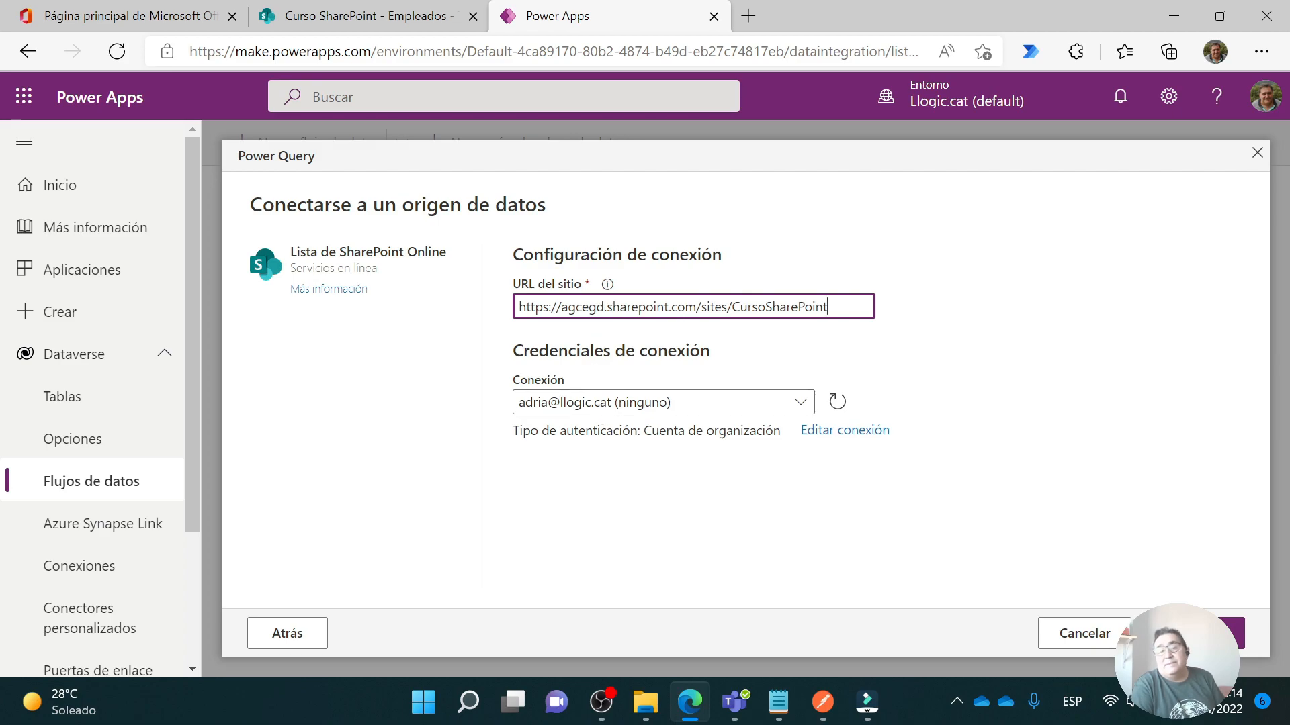
click(806, 406)
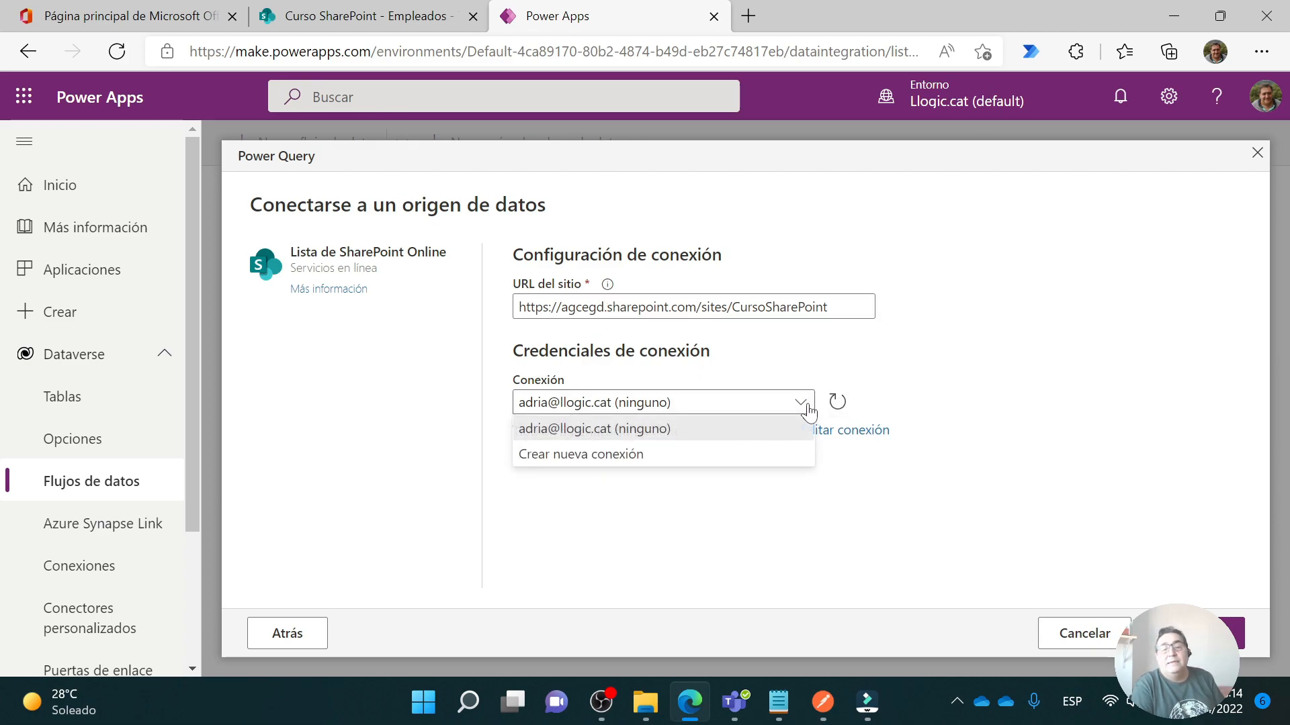
click(1154, 353)
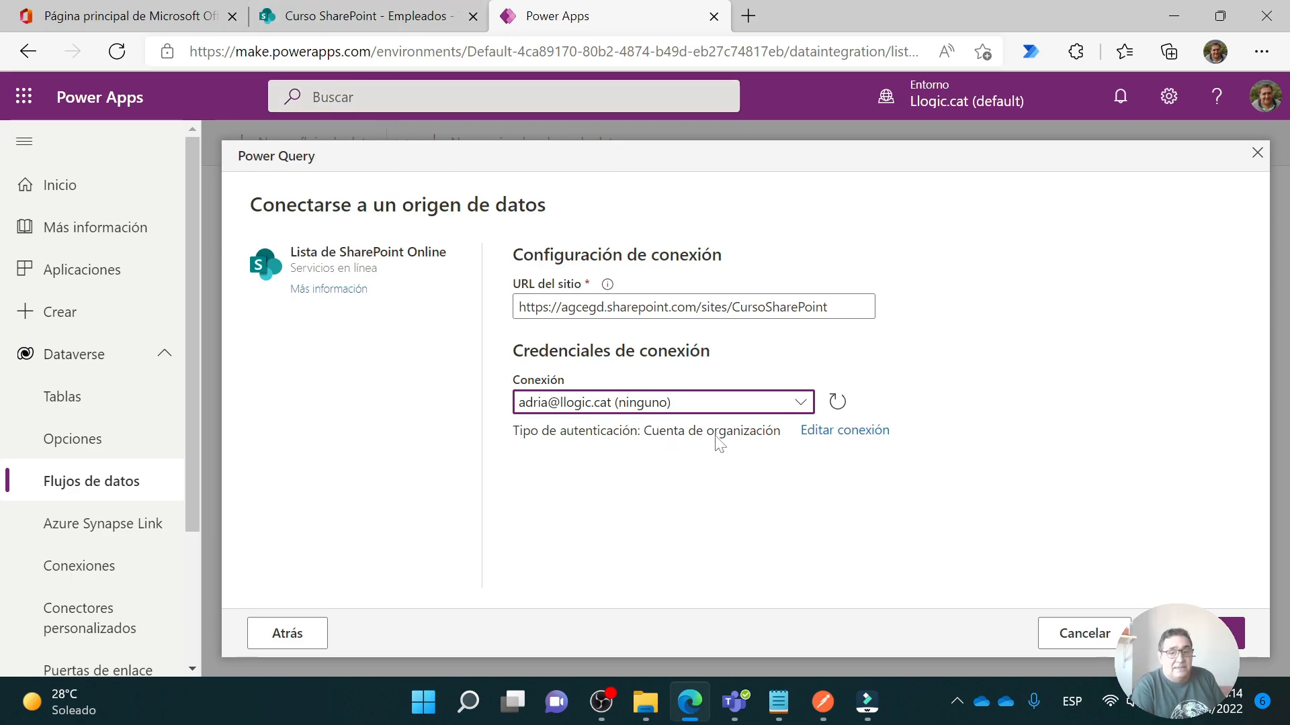
click(1219, 634)
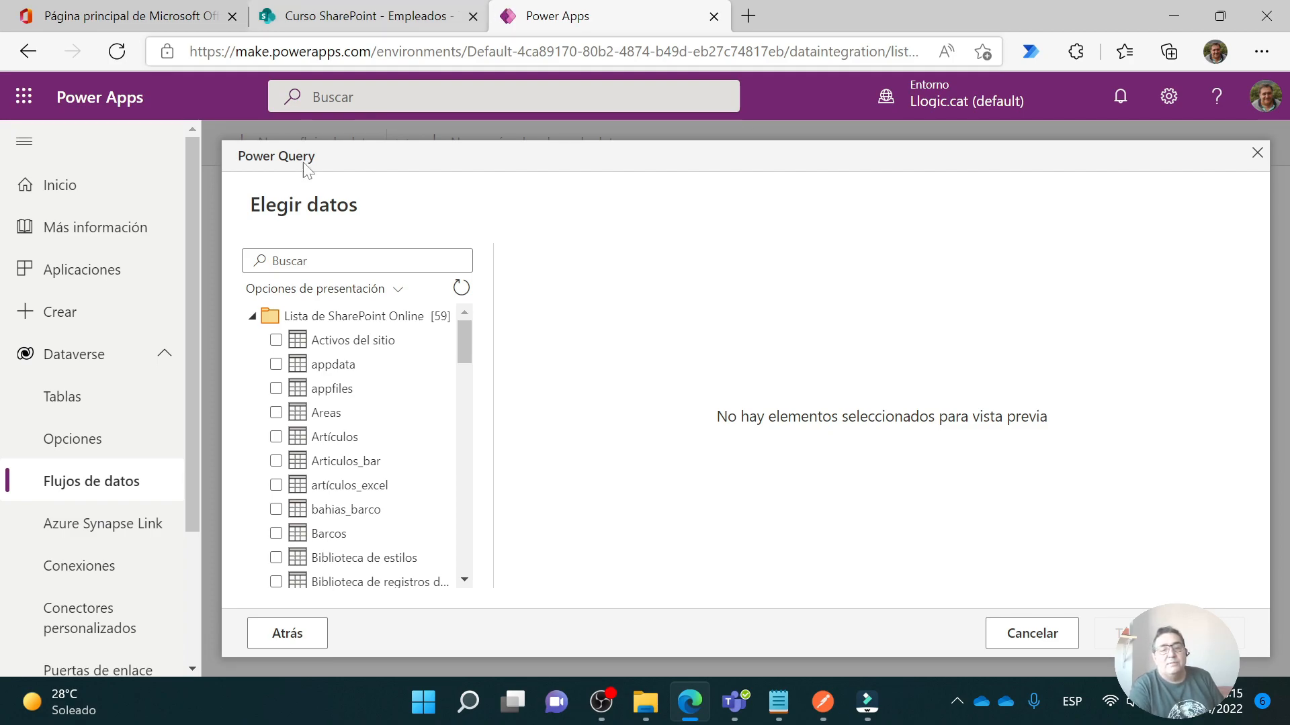
Select the Empleados list as the data to import from the SharePoint site.
click(342, 390)
scroll(346, 376, down, 2)
scroll(358, 379, down, 2)
click(360, 385)
scroll(360, 385, up, 2)
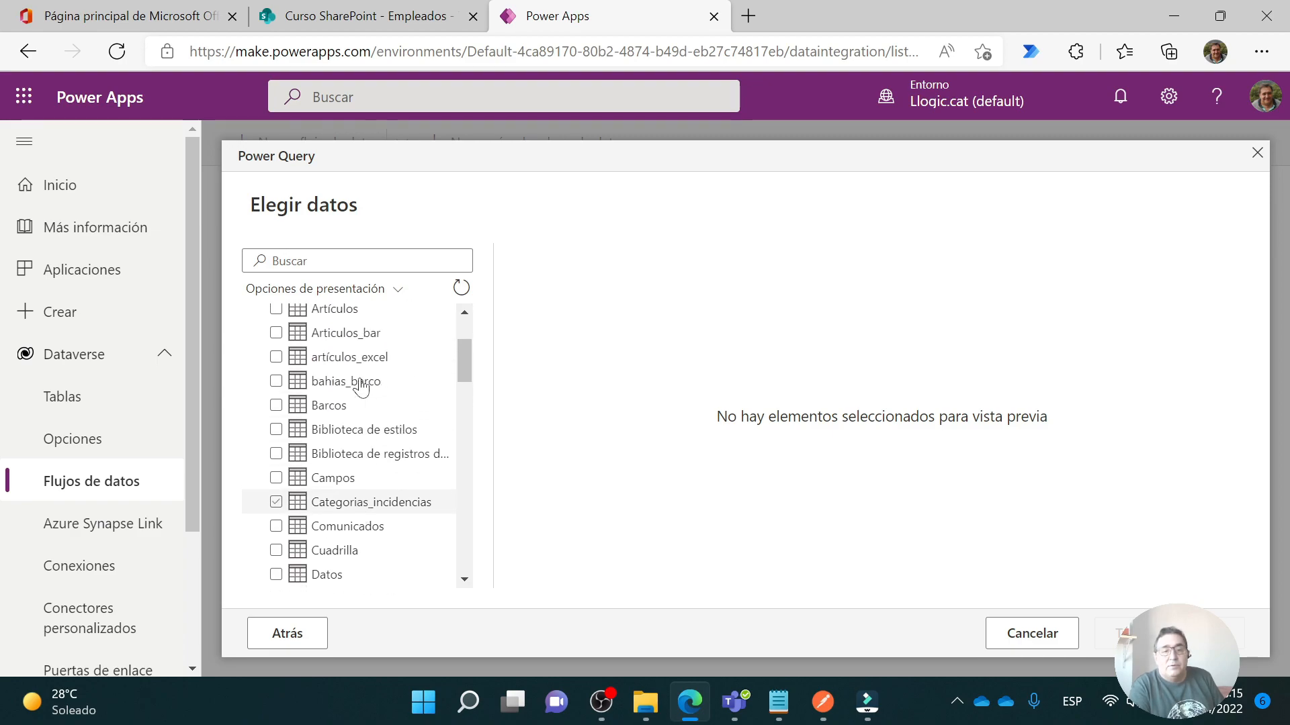
scroll(295, 470, down, 2)
scroll(294, 538, down, 2)
click(294, 531)
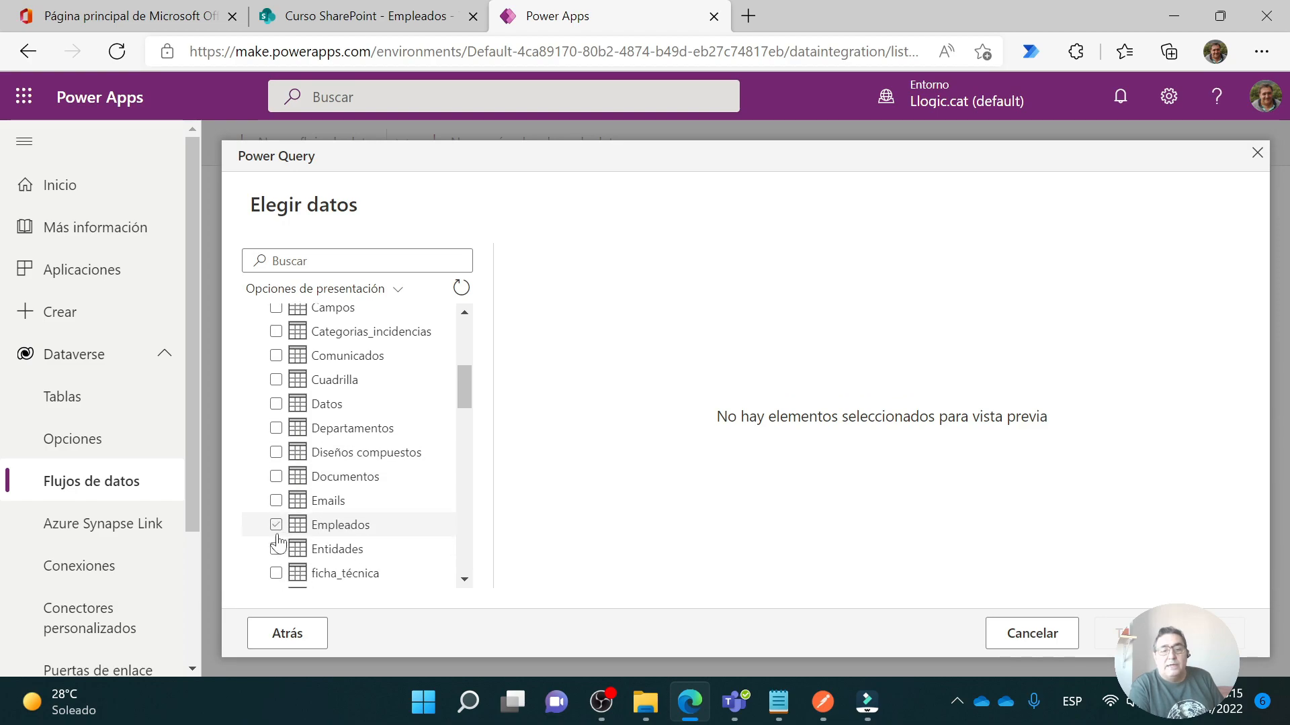
click(276, 527)
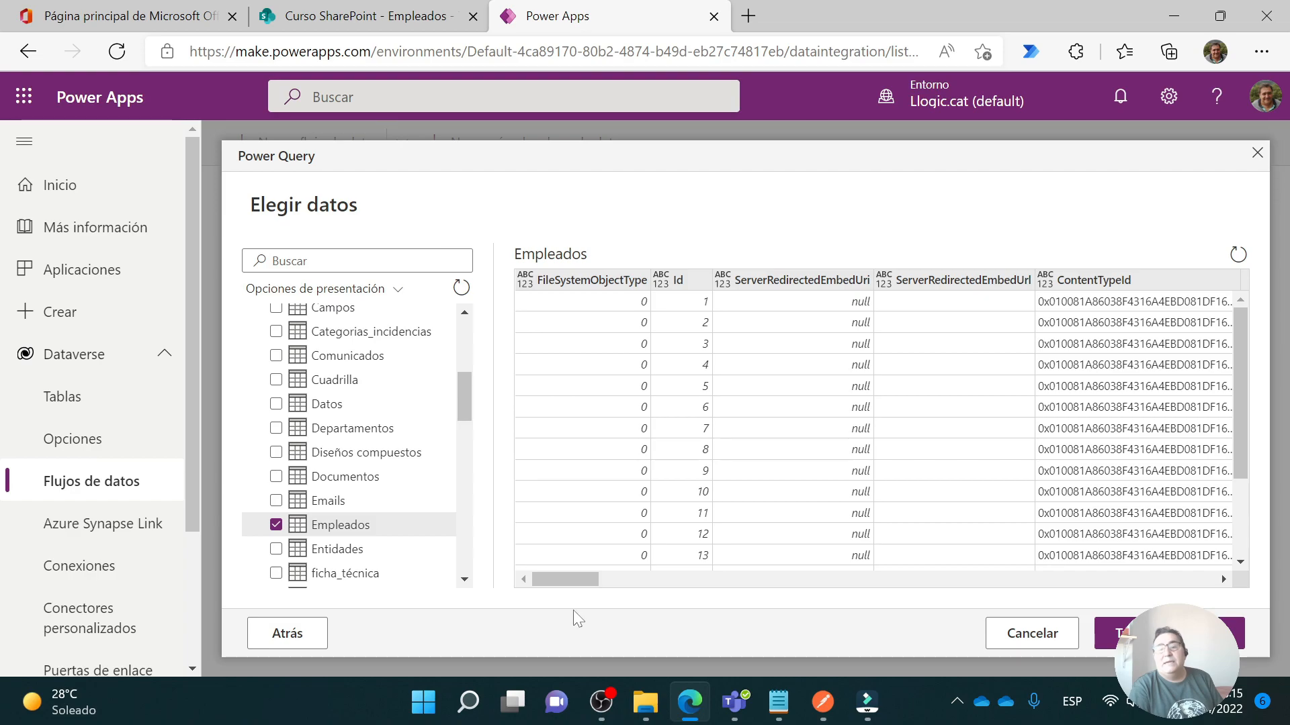
Check the Empleados list preview across its columns and open the data for transformation.
drag(585, 577, 771, 584)
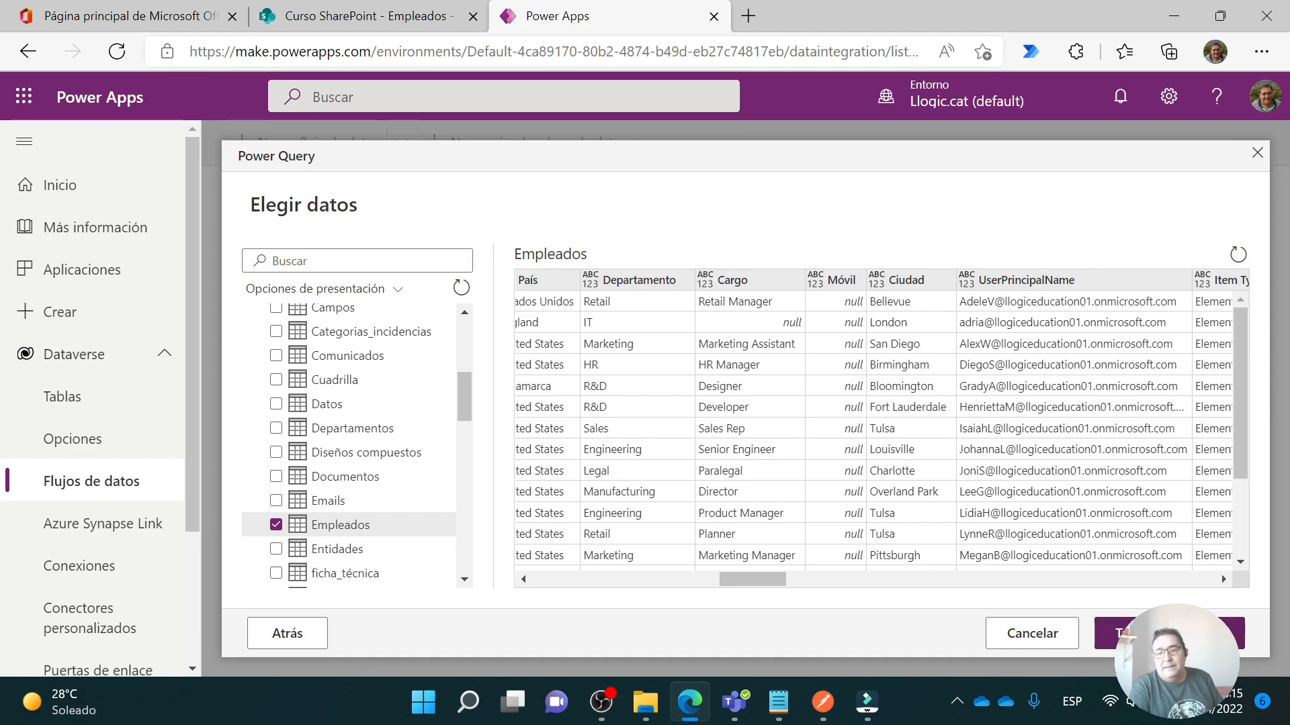
click(1128, 634)
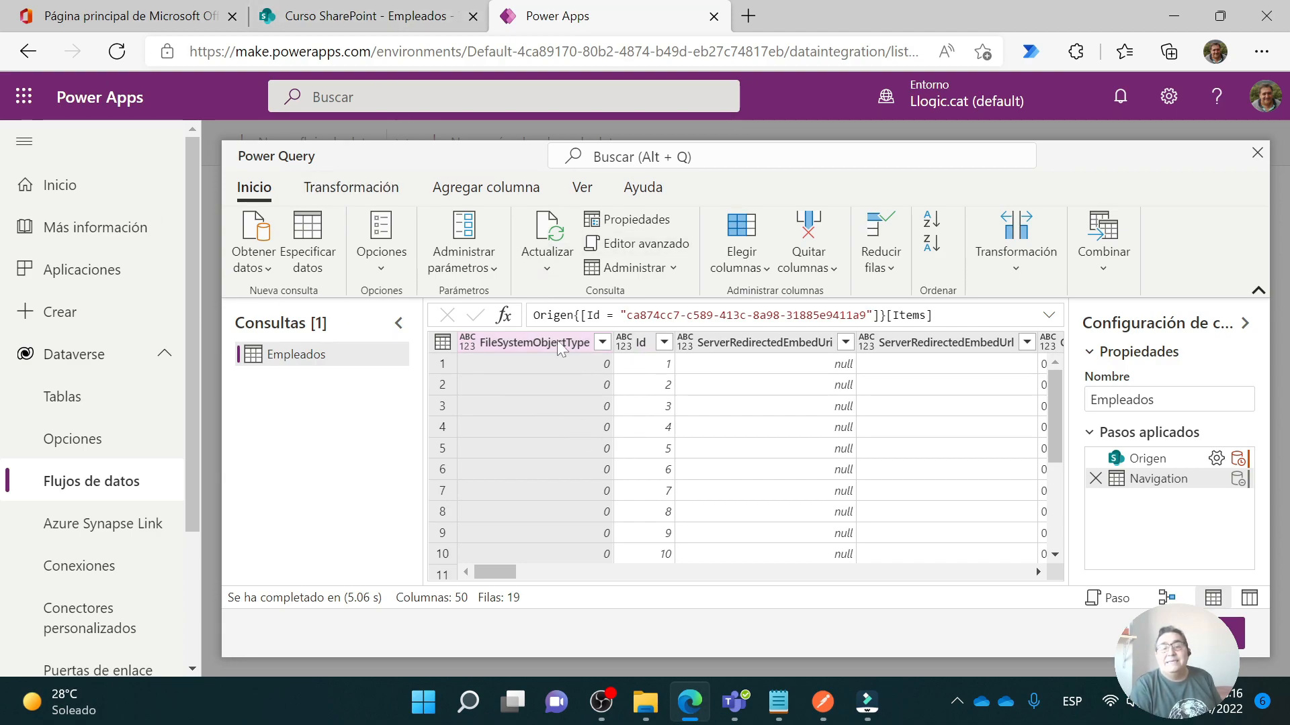
Remove the ServerRedirectedEmbedUri column from the Empleados query.
drag(494, 569, 543, 584)
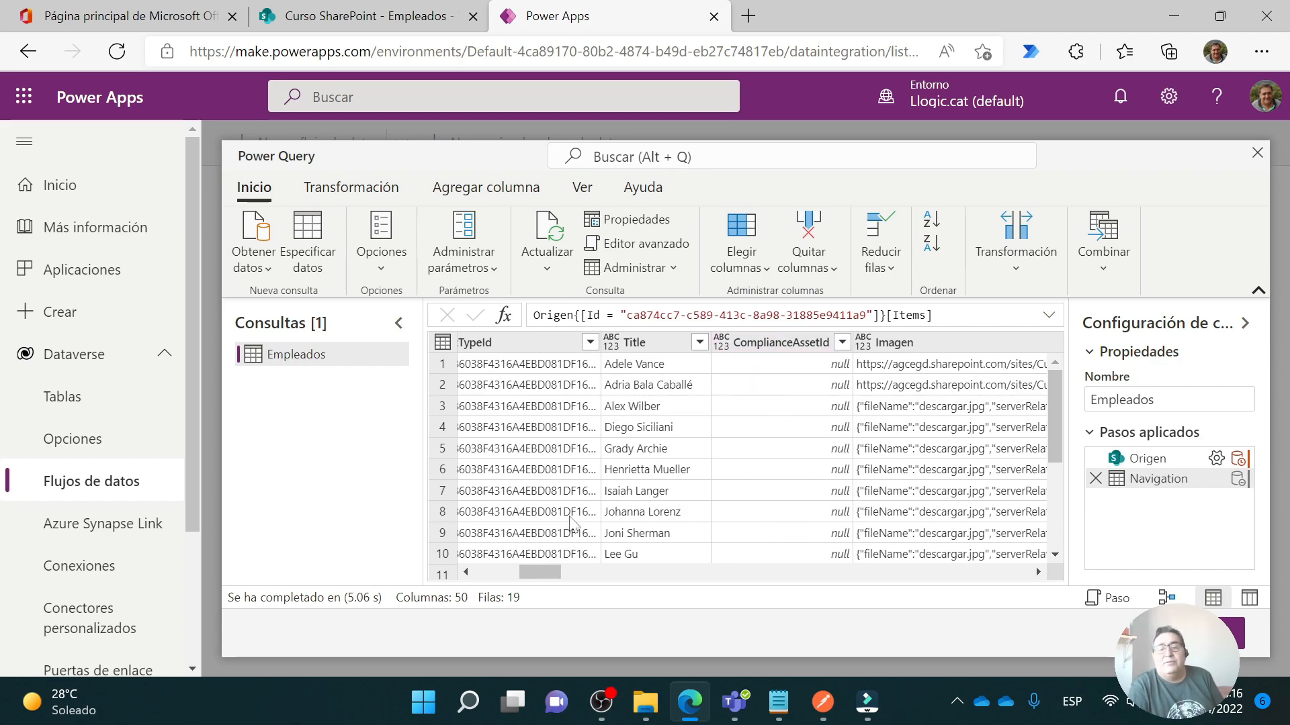
drag(548, 571, 503, 572)
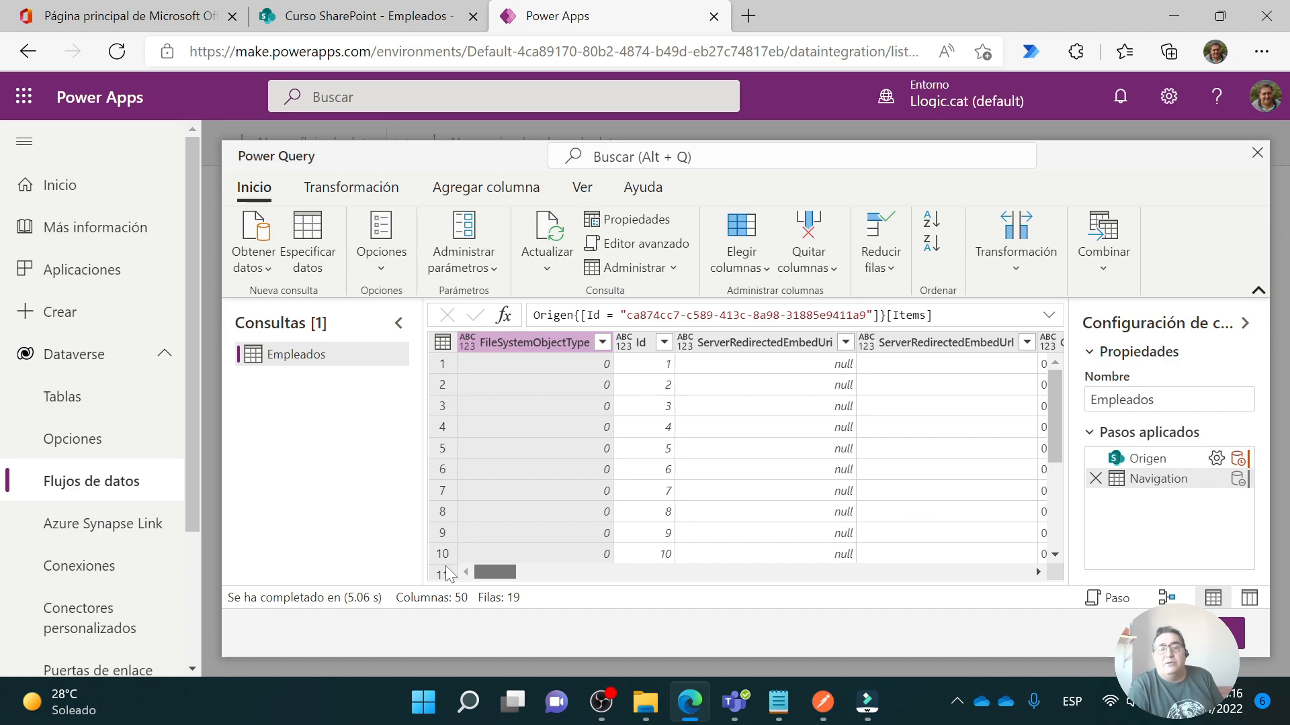
click(739, 339)
right_click(739, 340)
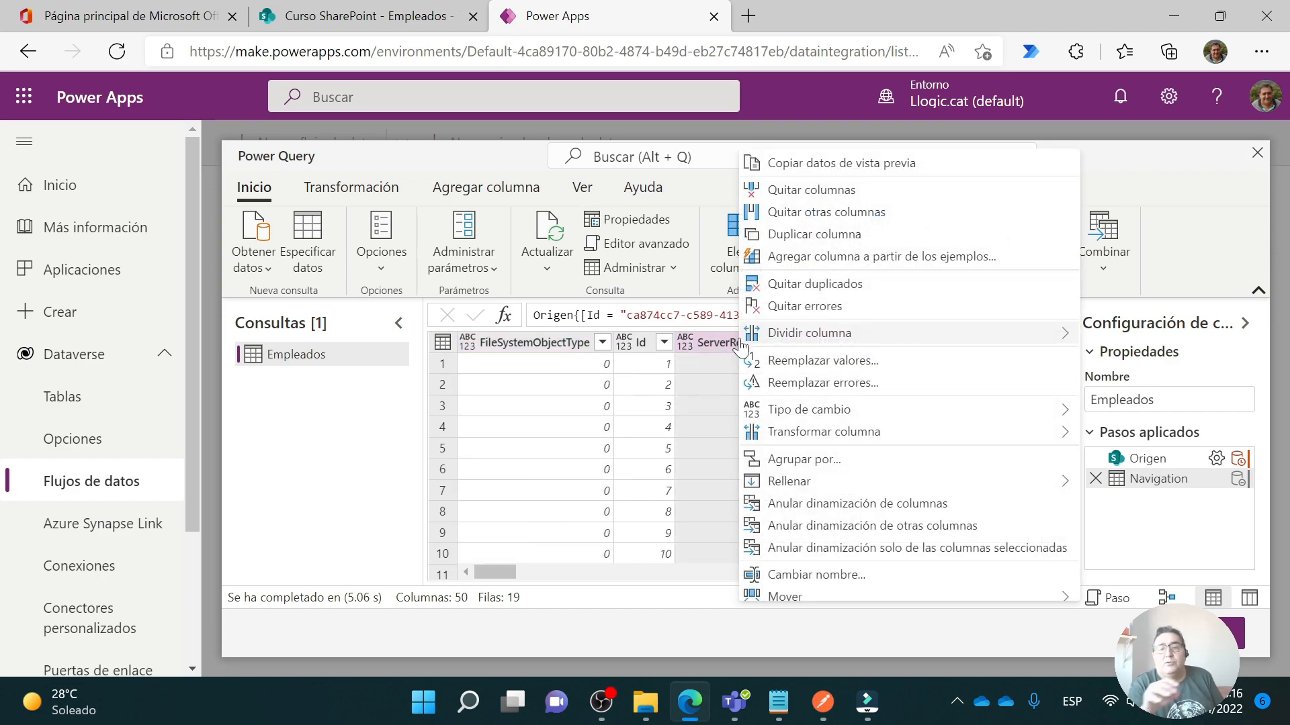
click(838, 192)
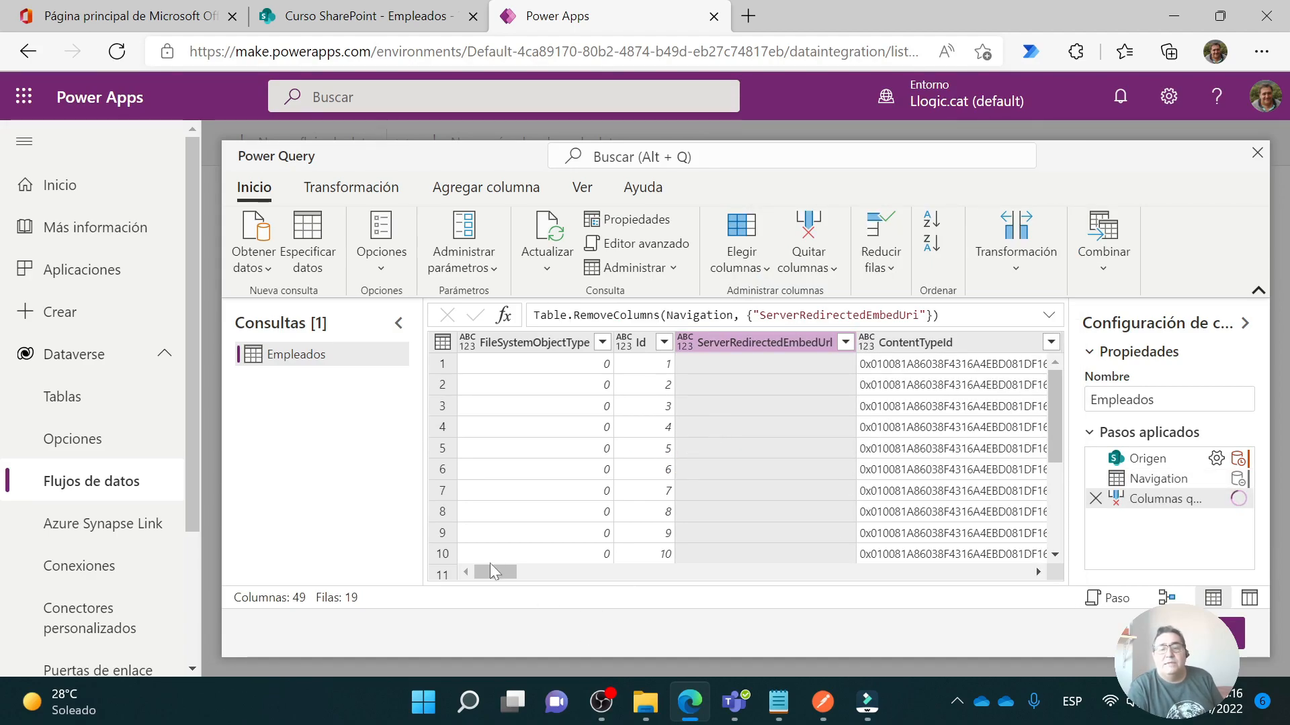
Change the data type of the Age column to Número entero.
drag(497, 569, 651, 569)
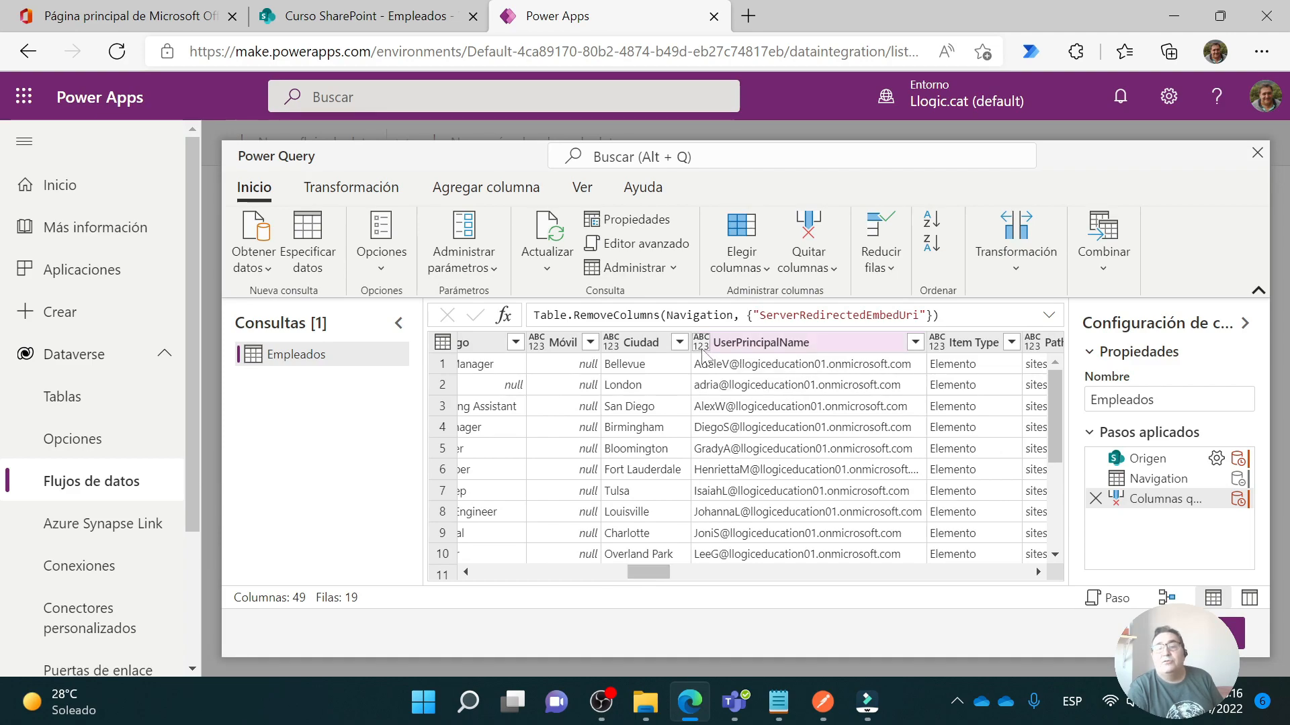
click(701, 347)
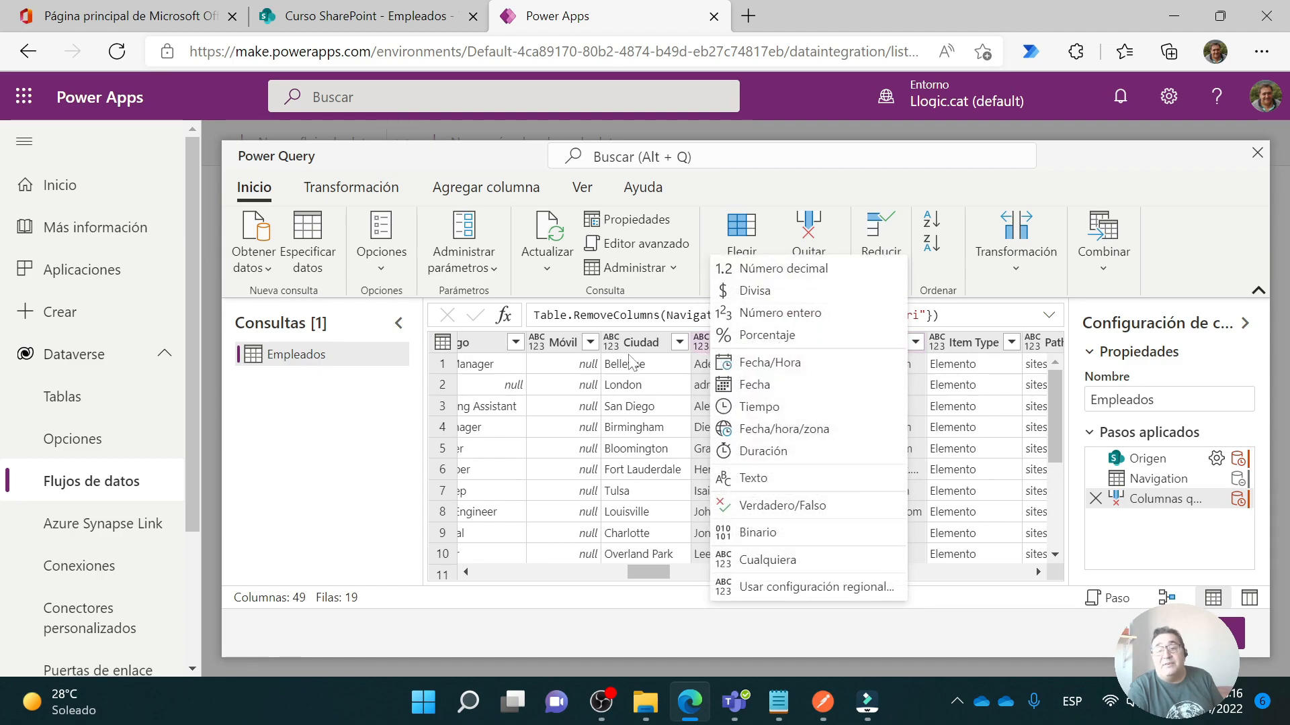
click(620, 567)
drag(677, 568, 800, 575)
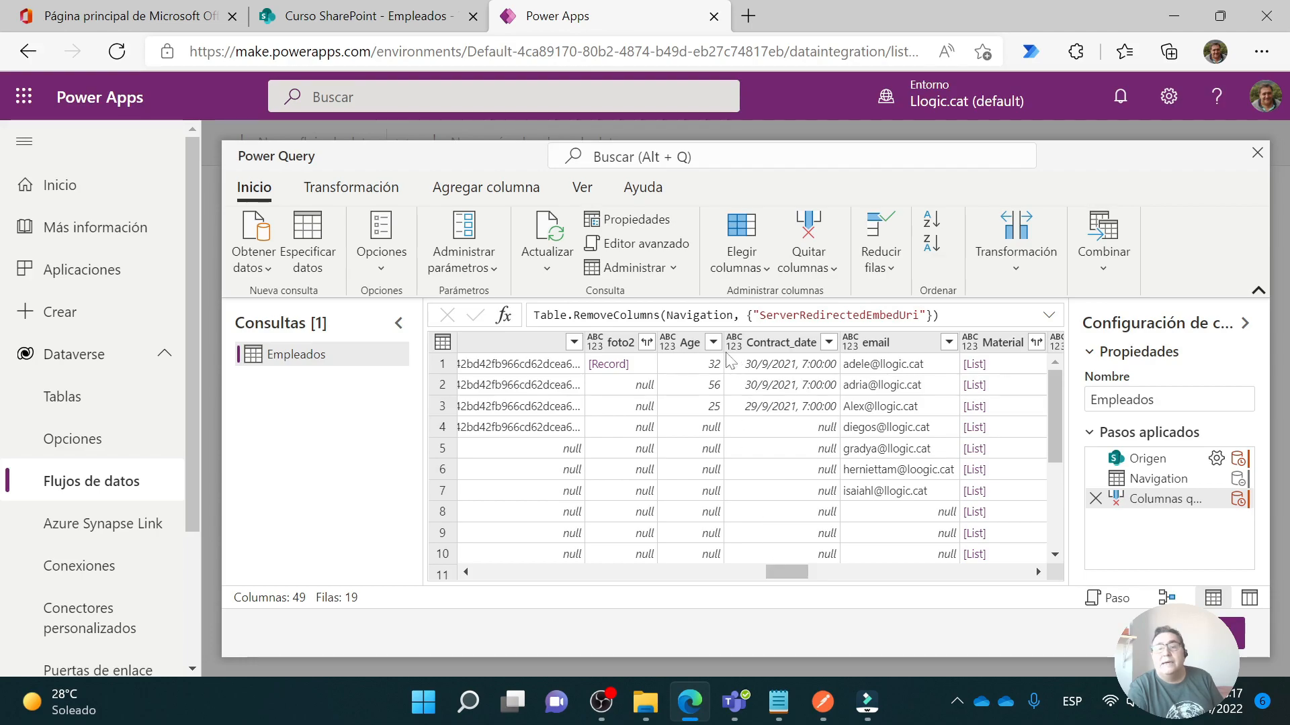
click(667, 346)
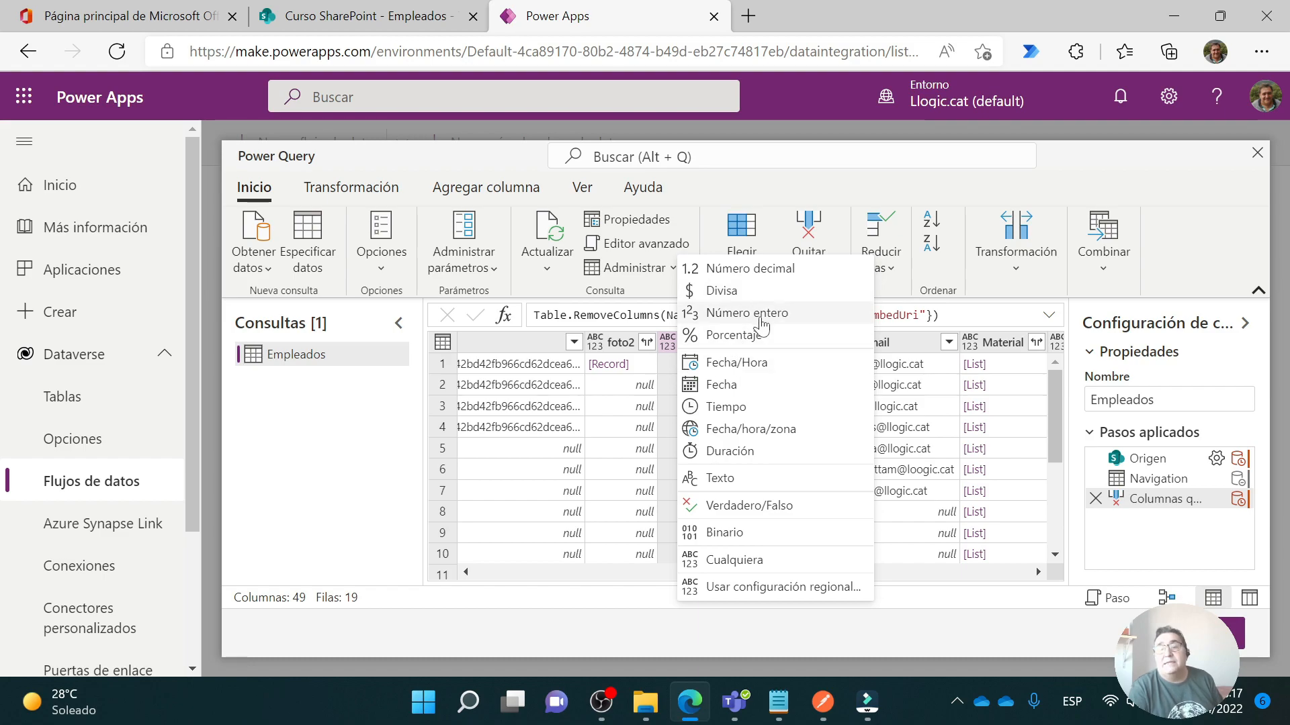
click(741, 313)
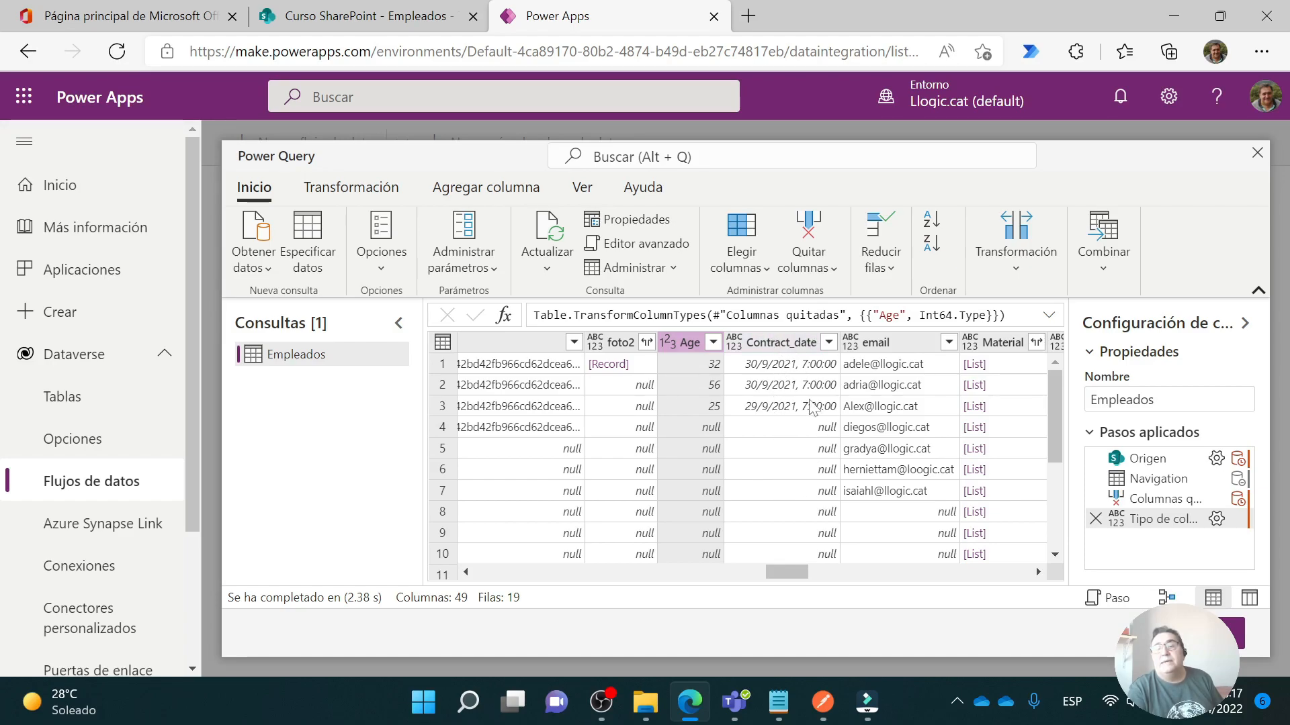
click(732, 344)
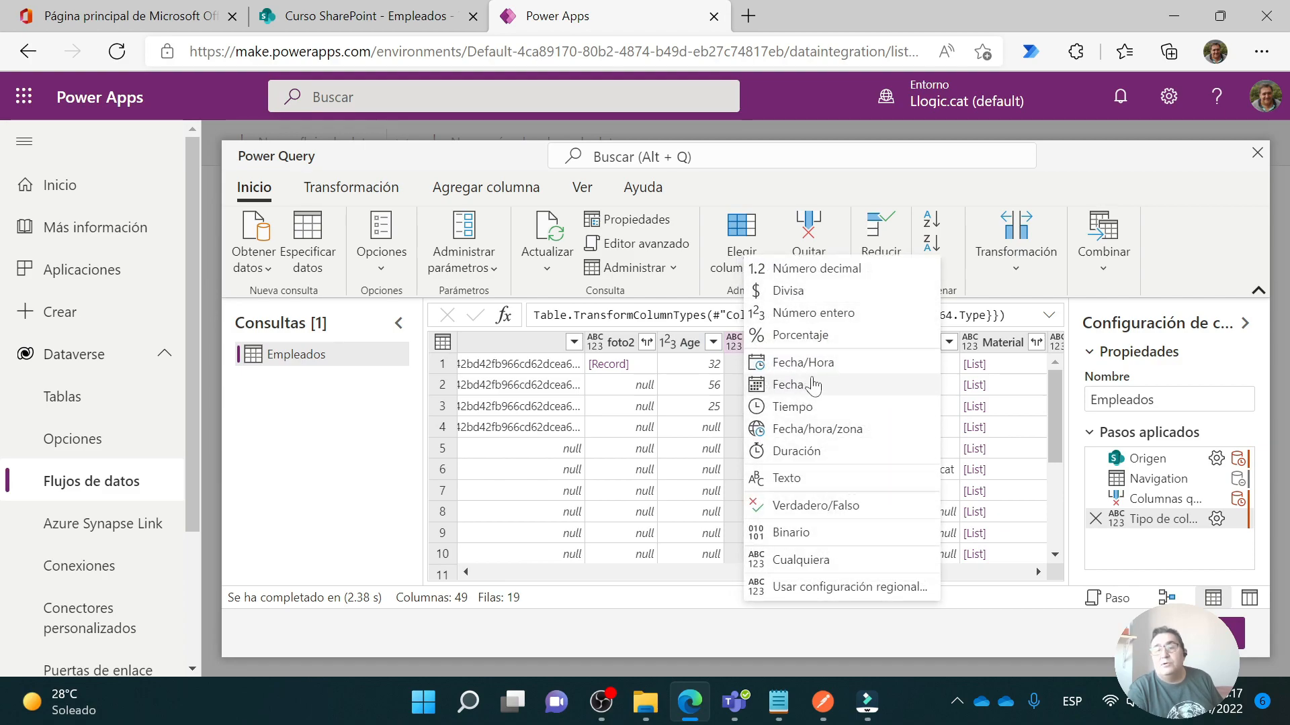
click(1013, 517)
drag(801, 476, 733, 477)
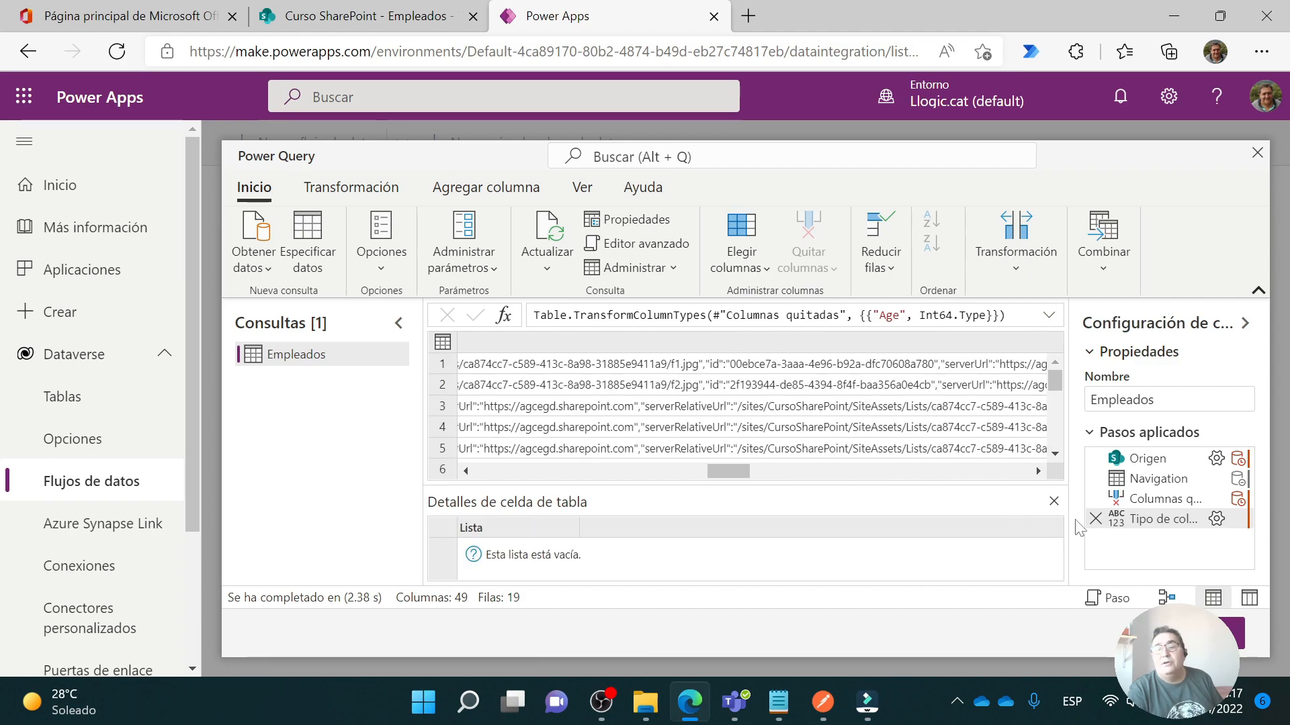
click(1053, 501)
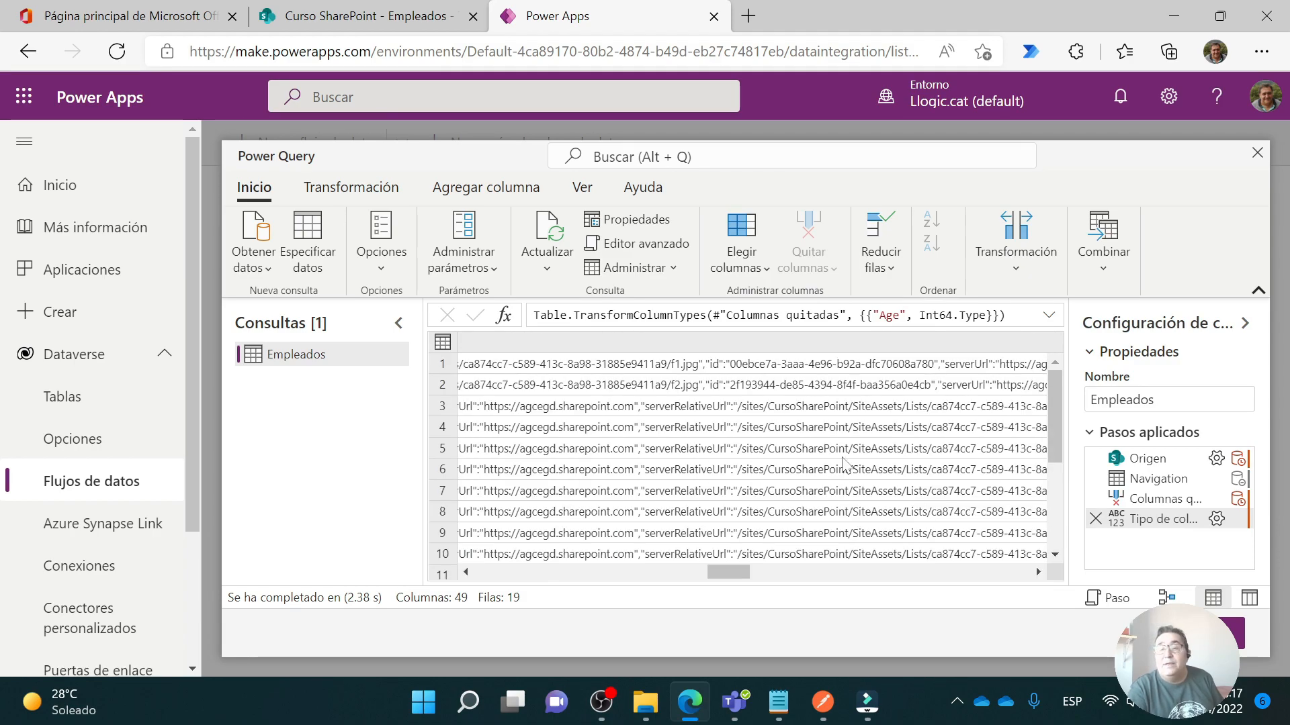
Review the Empleados query's applied steps, its transformed columns and rows, and the available row reduction options.
drag(728, 571, 895, 595)
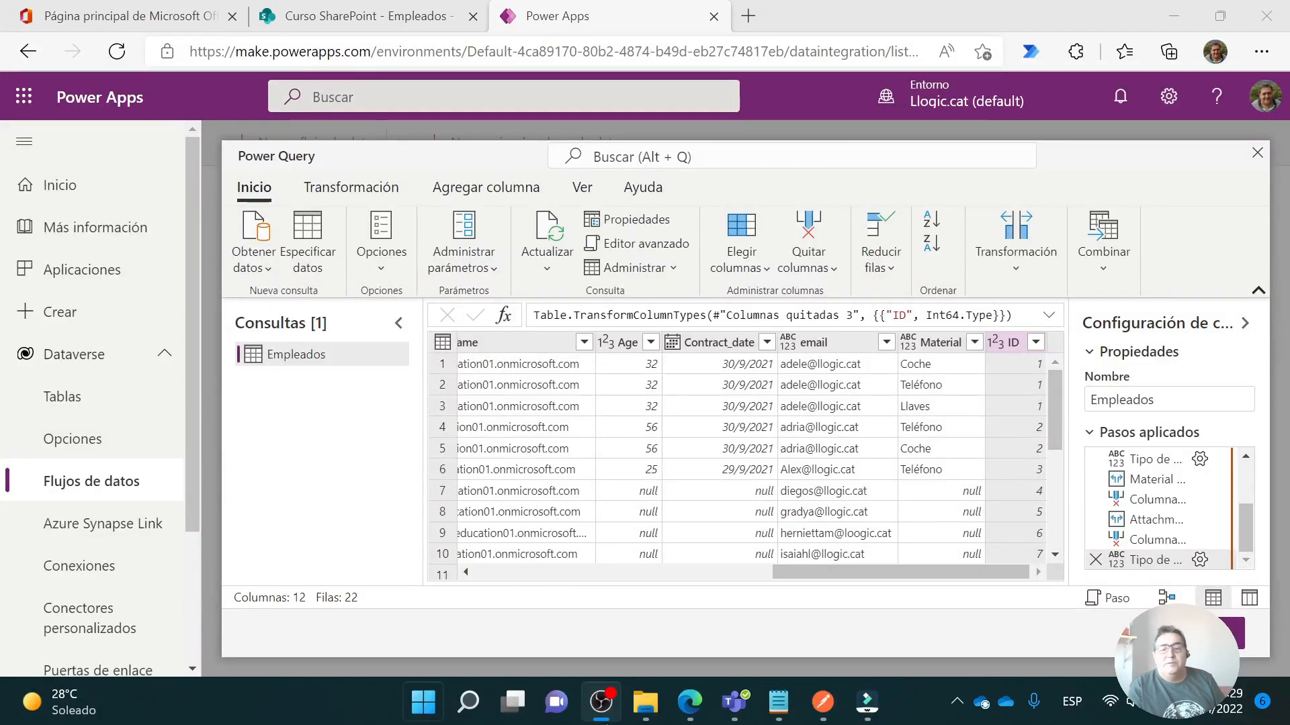
drag(876, 567, 920, 603)
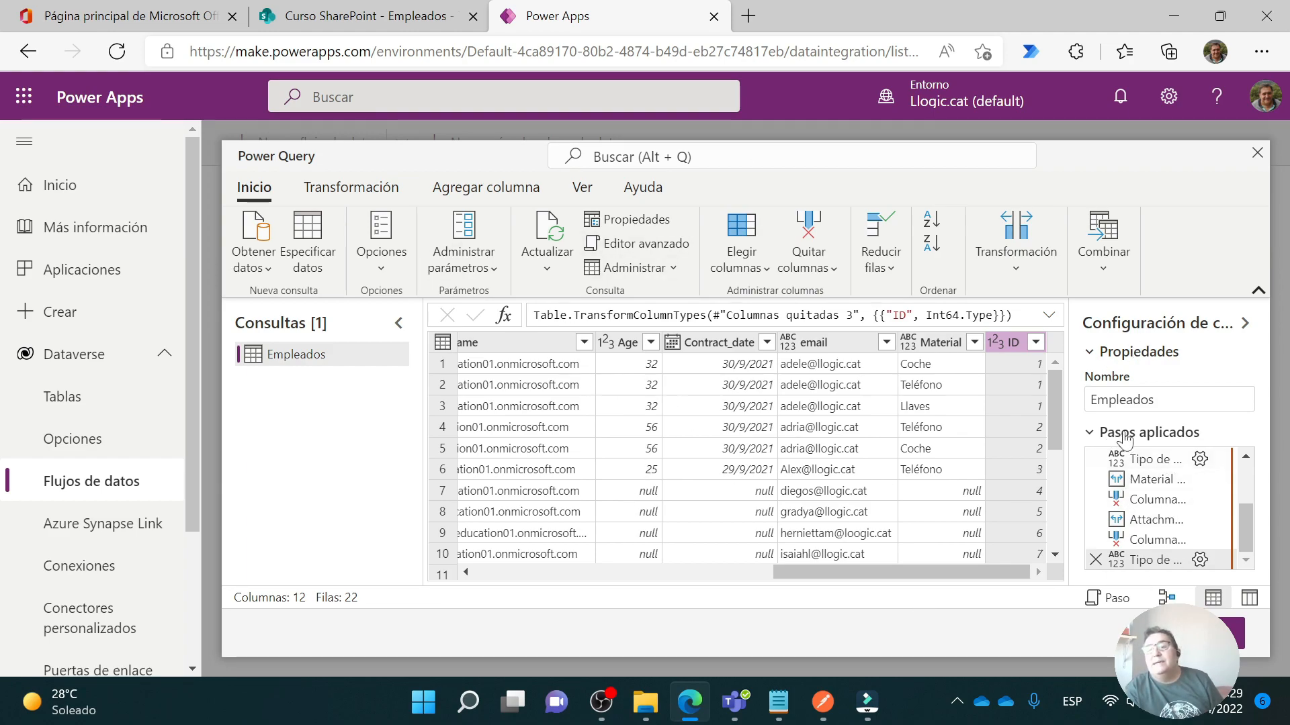
scroll(1142, 497, up, 3)
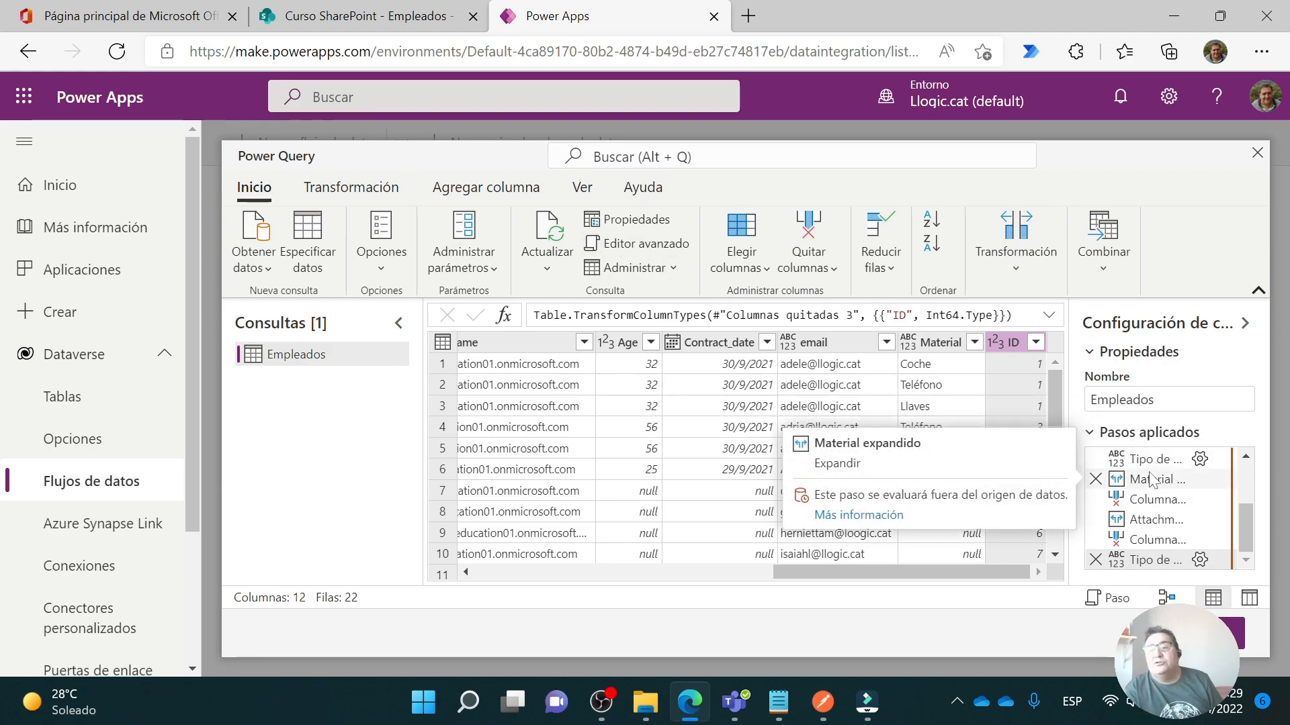
scroll(1141, 497, up, 1)
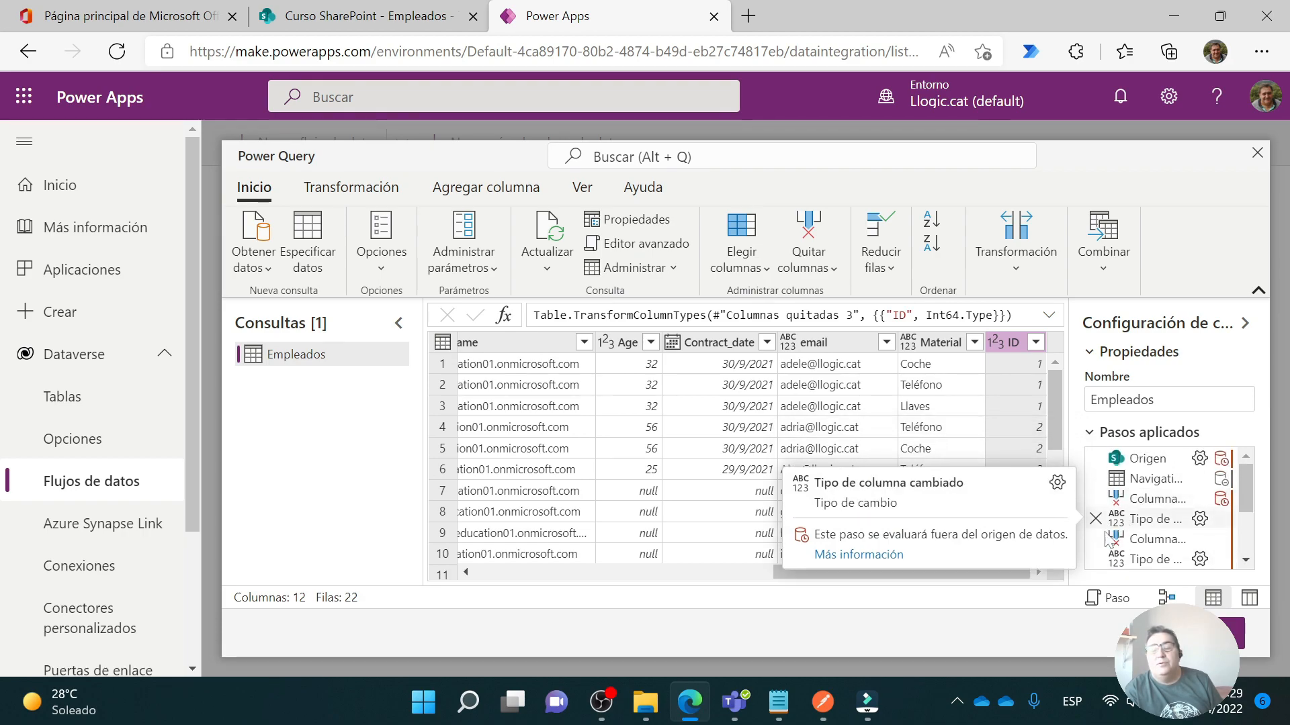
scroll(1133, 568, down, 4)
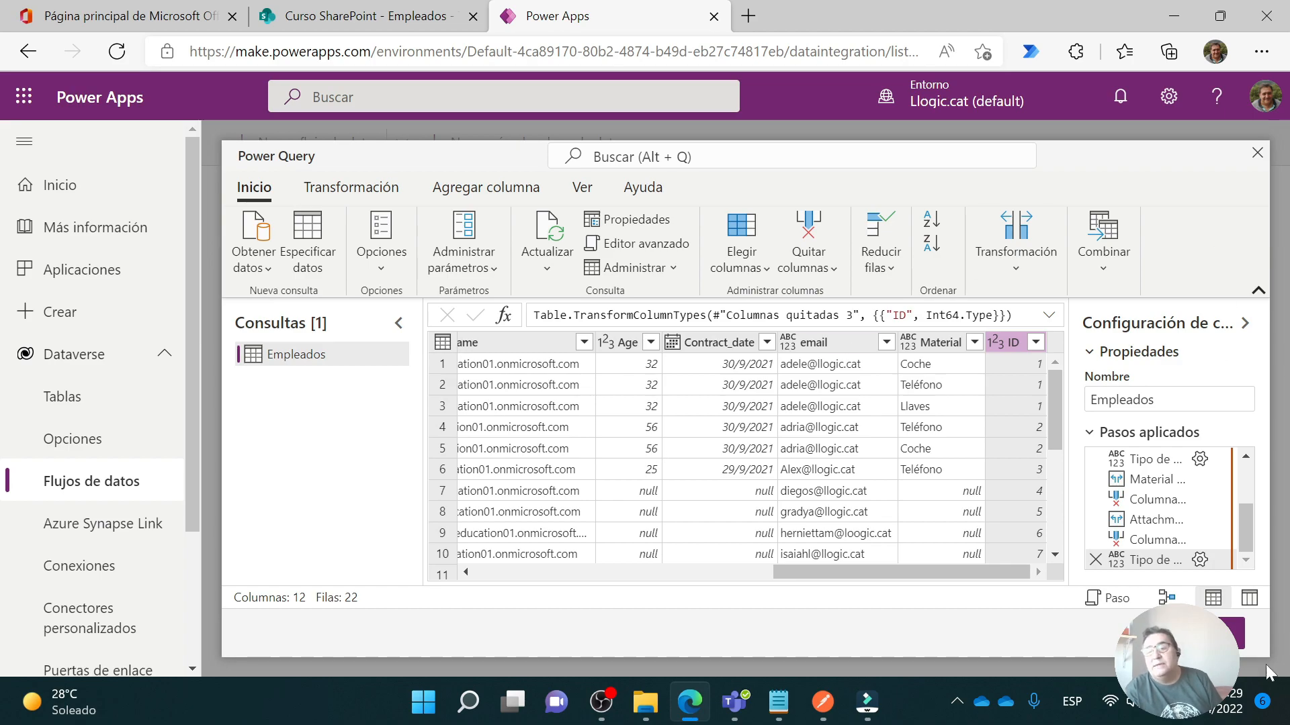
mouse_move(1170, 569)
scroll(1170, 574, up, 3)
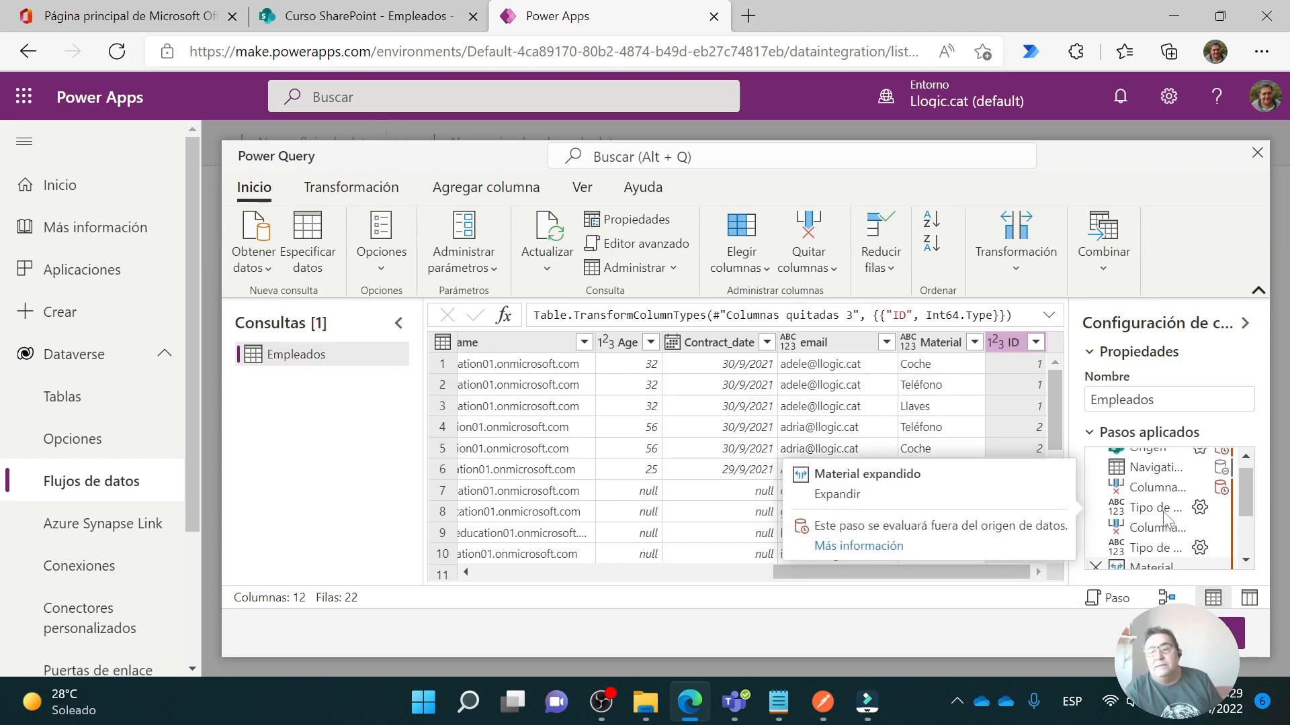
scroll(1165, 519, up, 1)
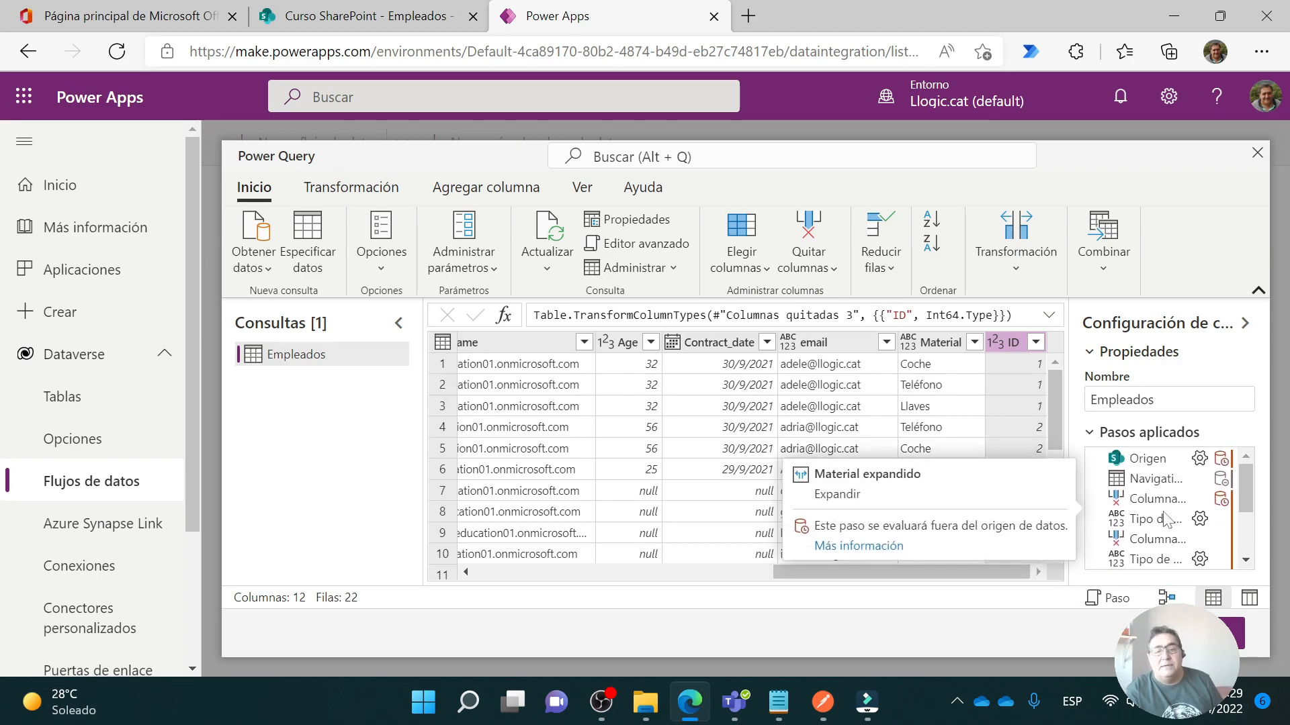
scroll(1165, 519, down, 4)
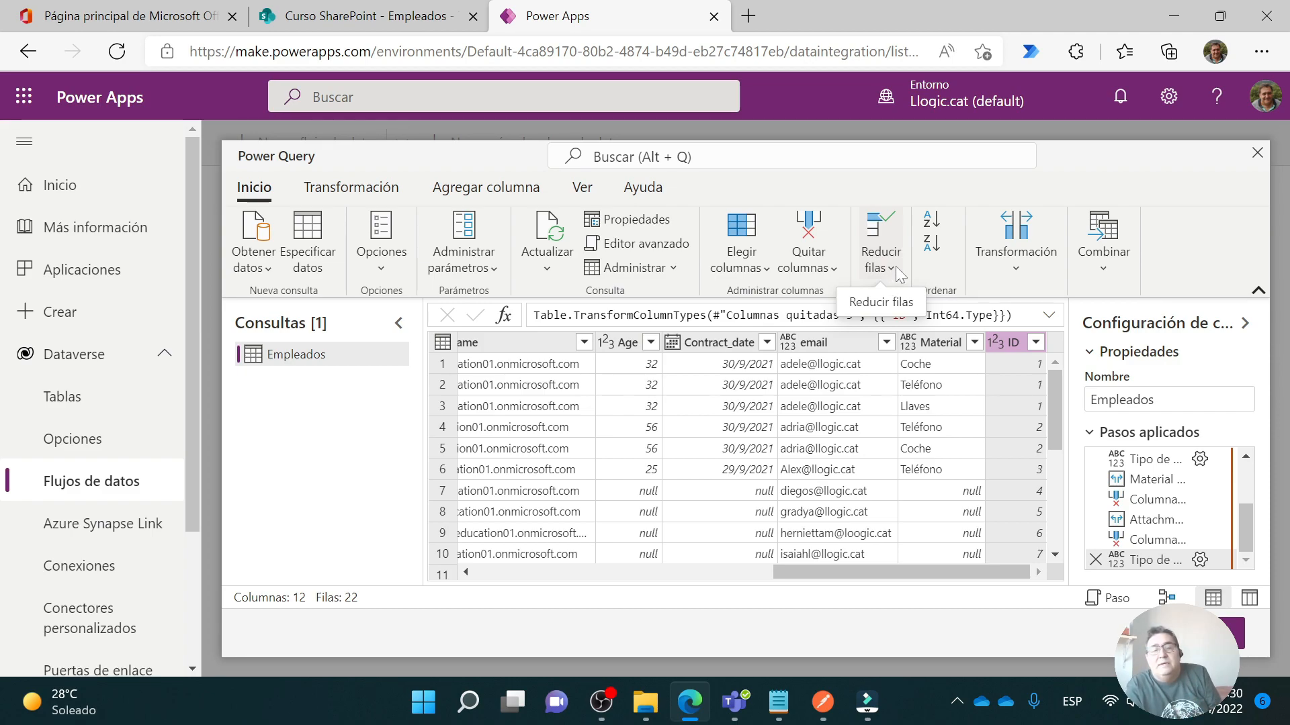
scroll(745, 479, down, 2)
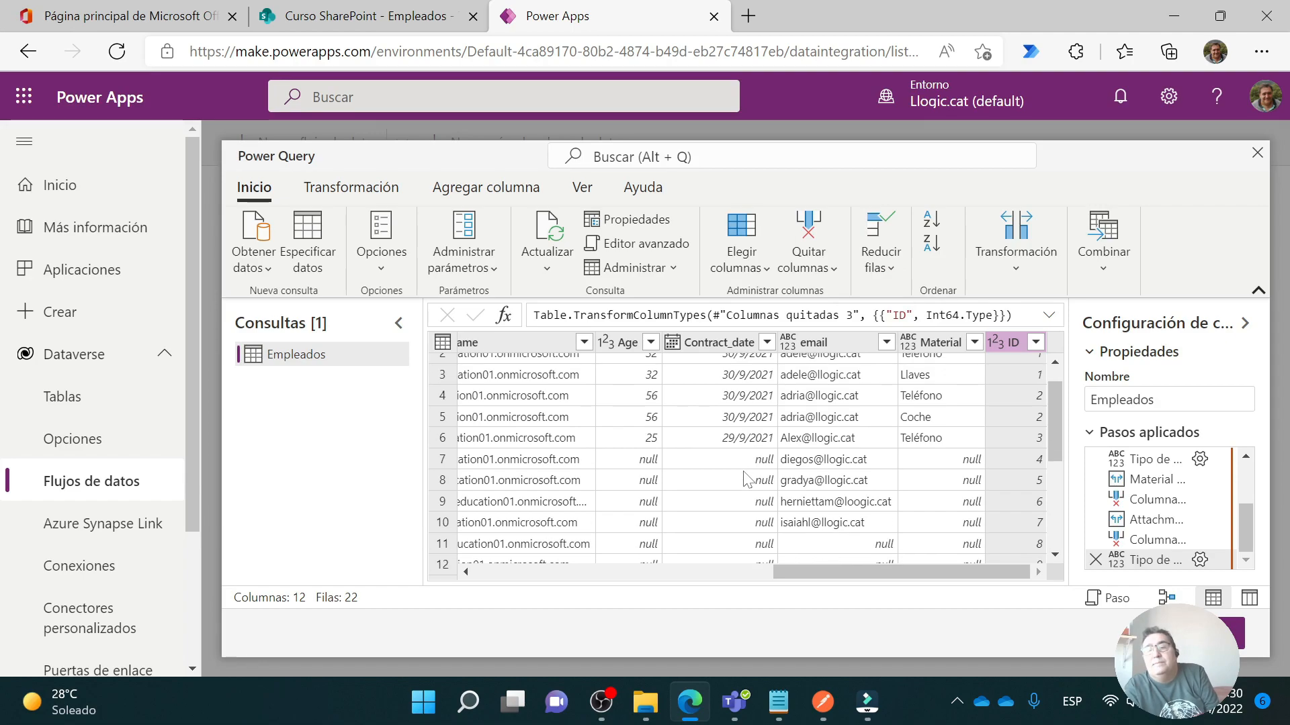
scroll(735, 474, up, 1)
scroll(735, 474, up, 1)
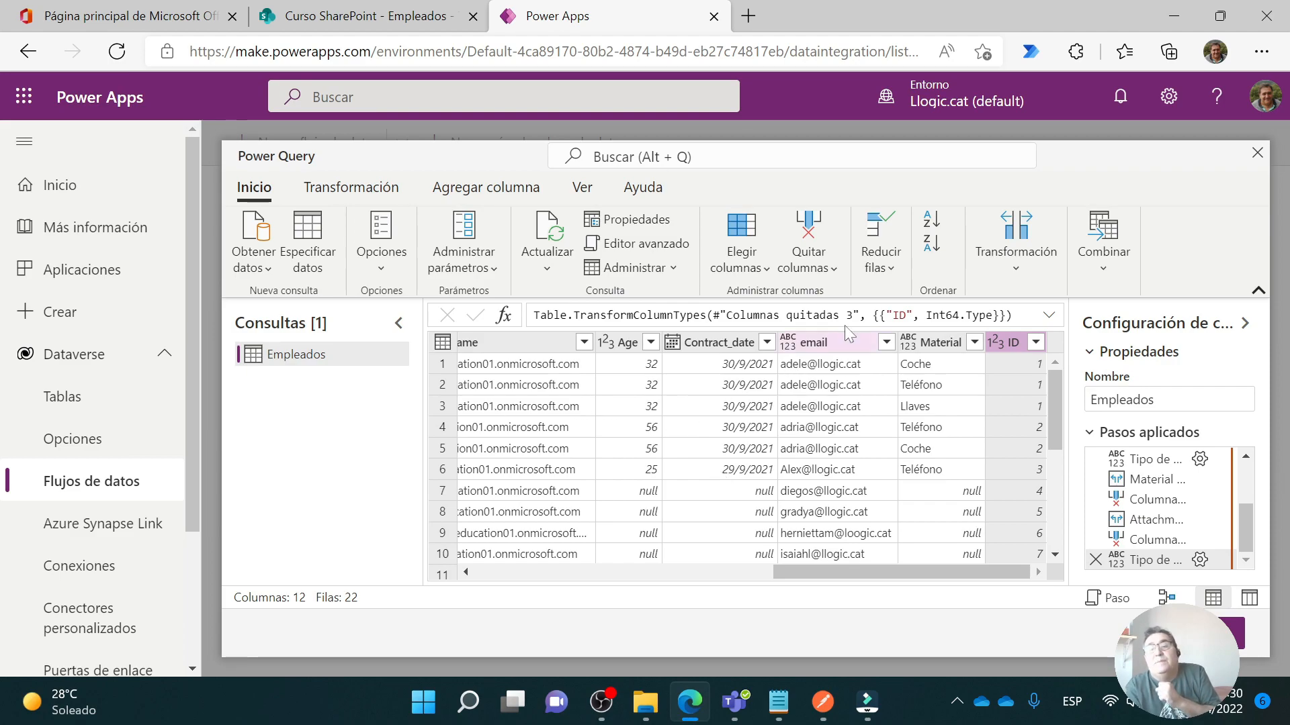
click(896, 264)
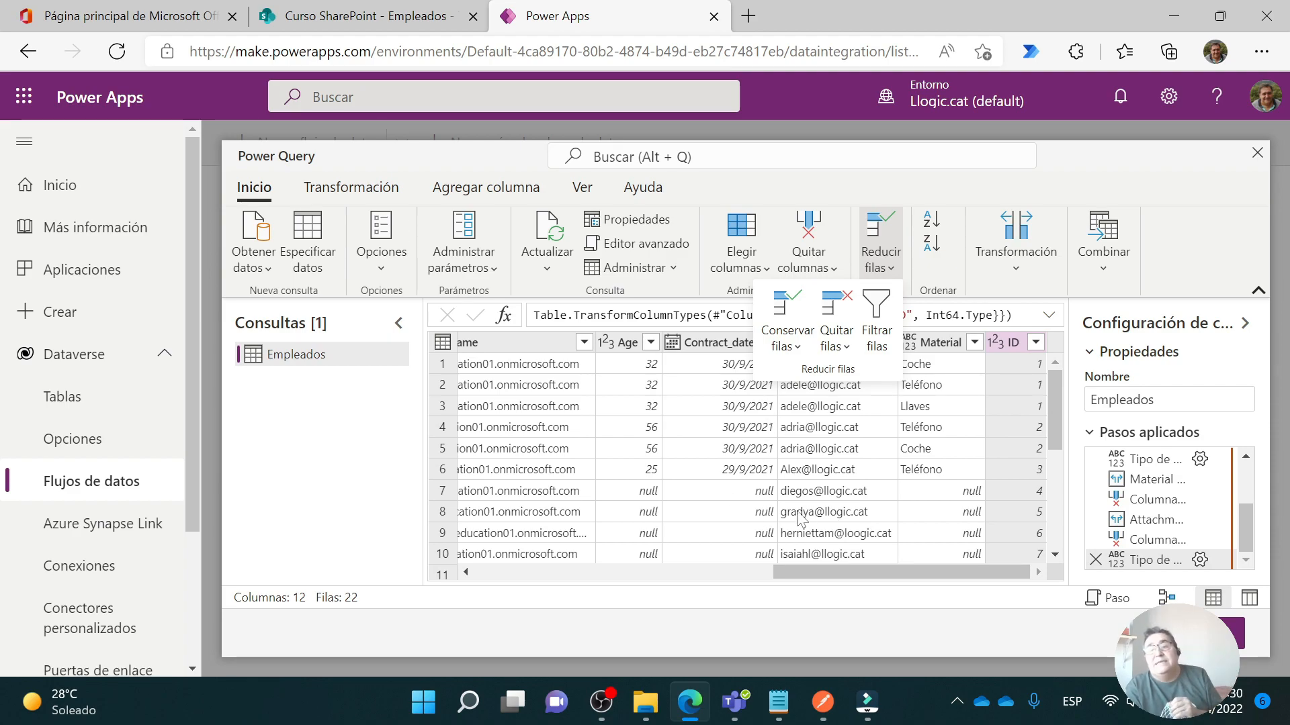
click(1200, 230)
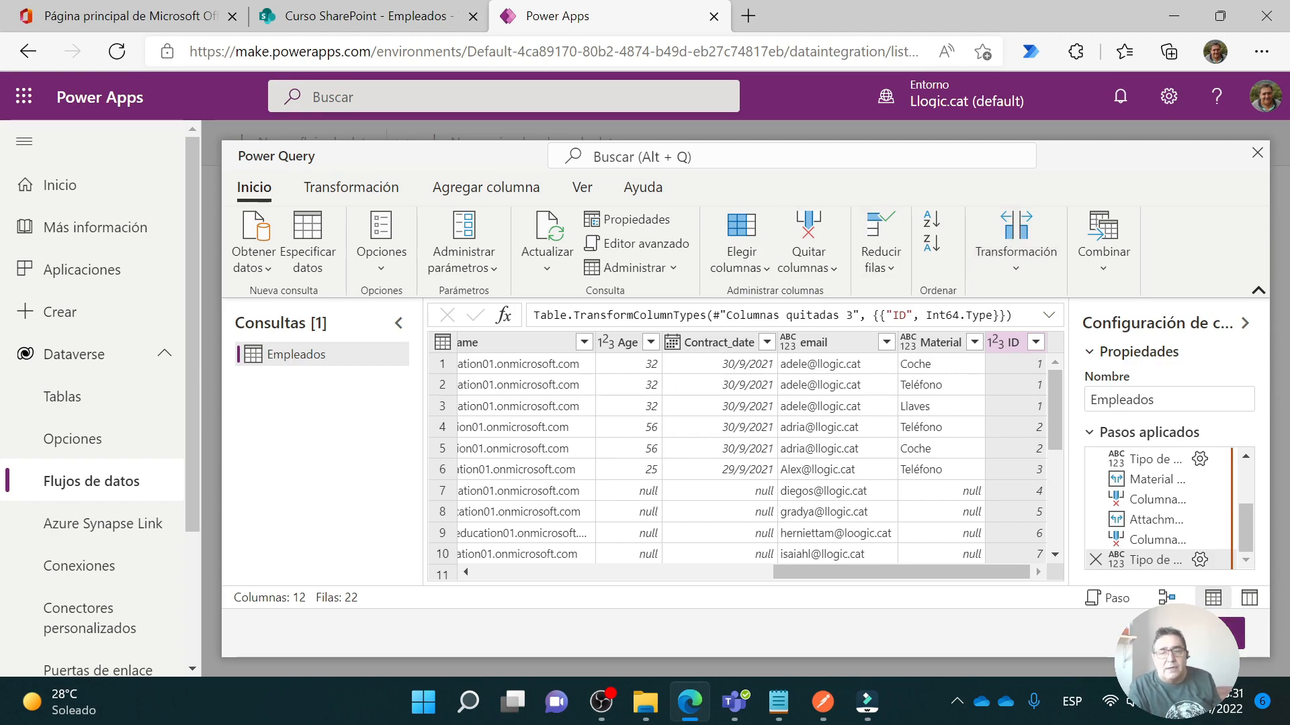
Continue to the table mapping and set both the new table's name and its display name to SPEmpleados.
click(1200, 633)
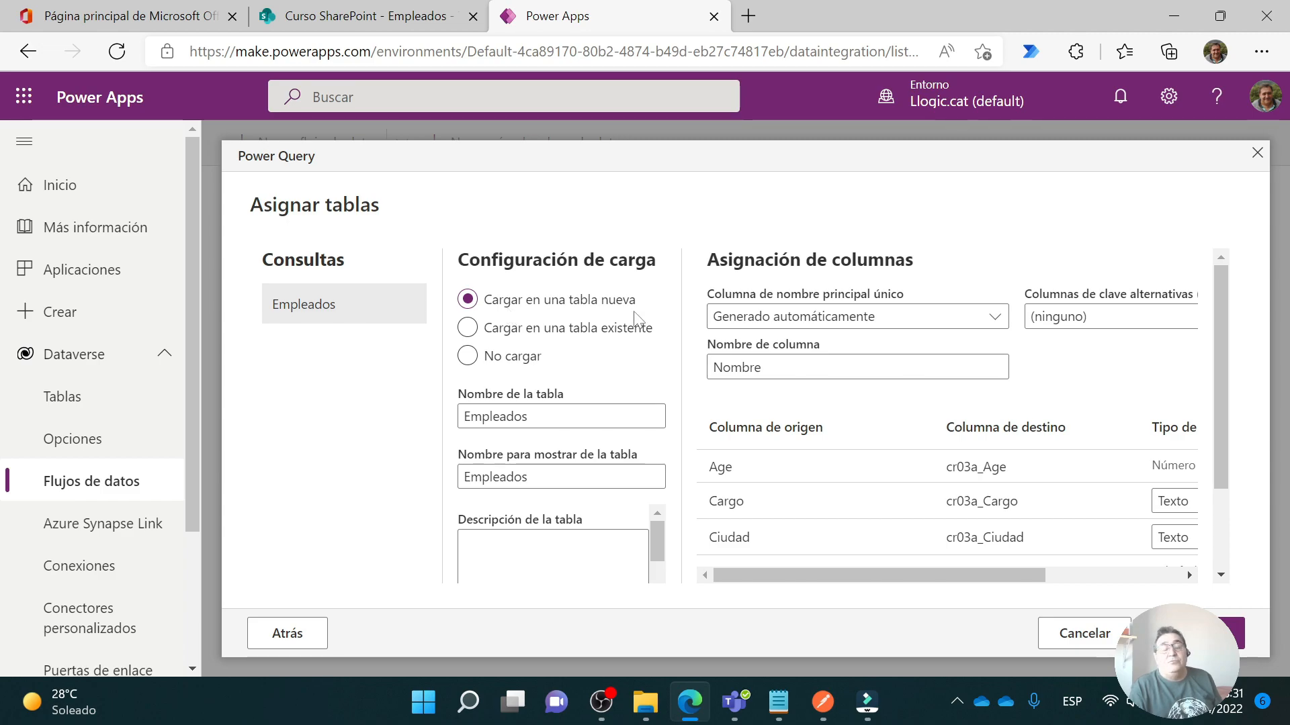
click(463, 416)
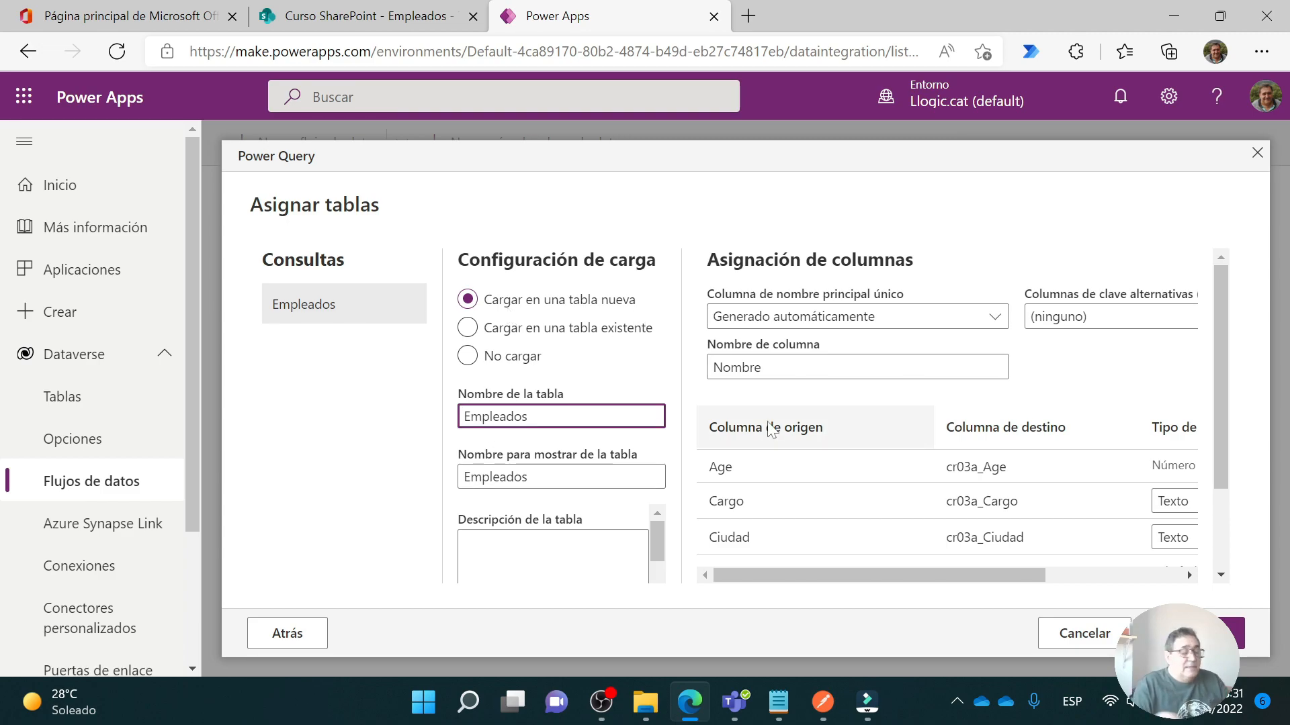
text(sp)
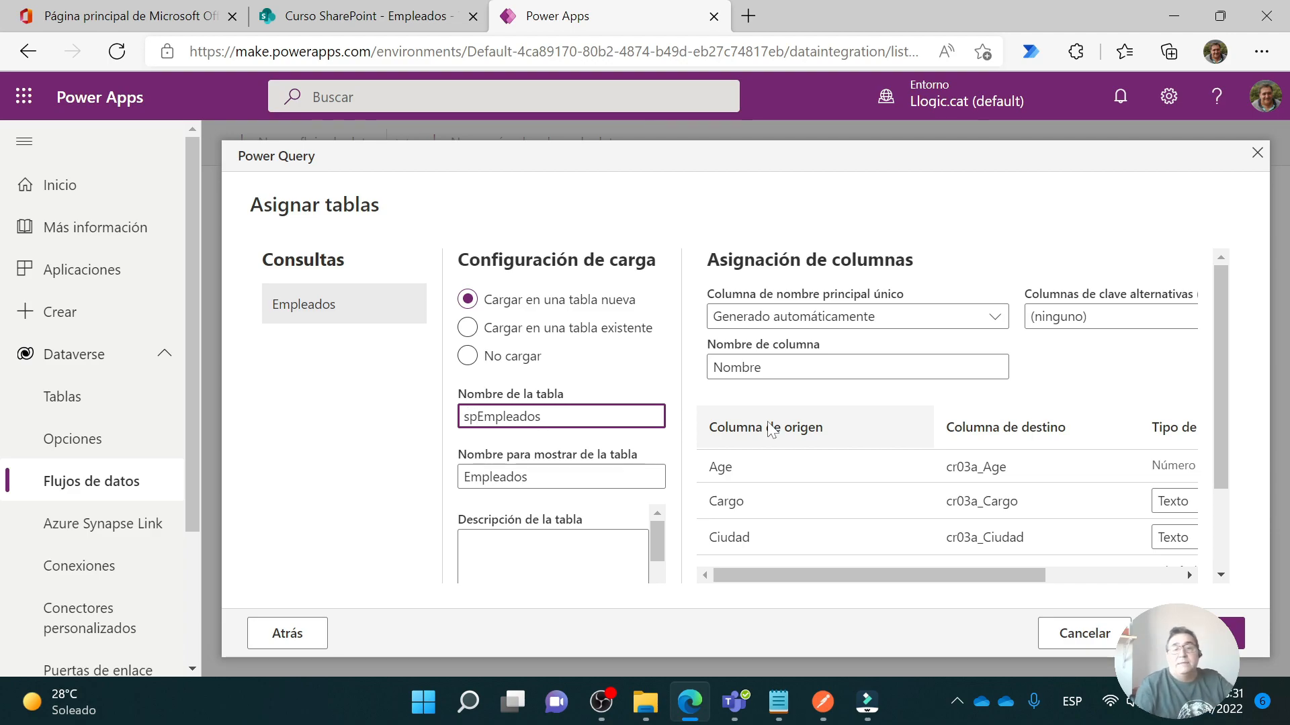
key(BackSpace)
key(BackSpace)
text(S)
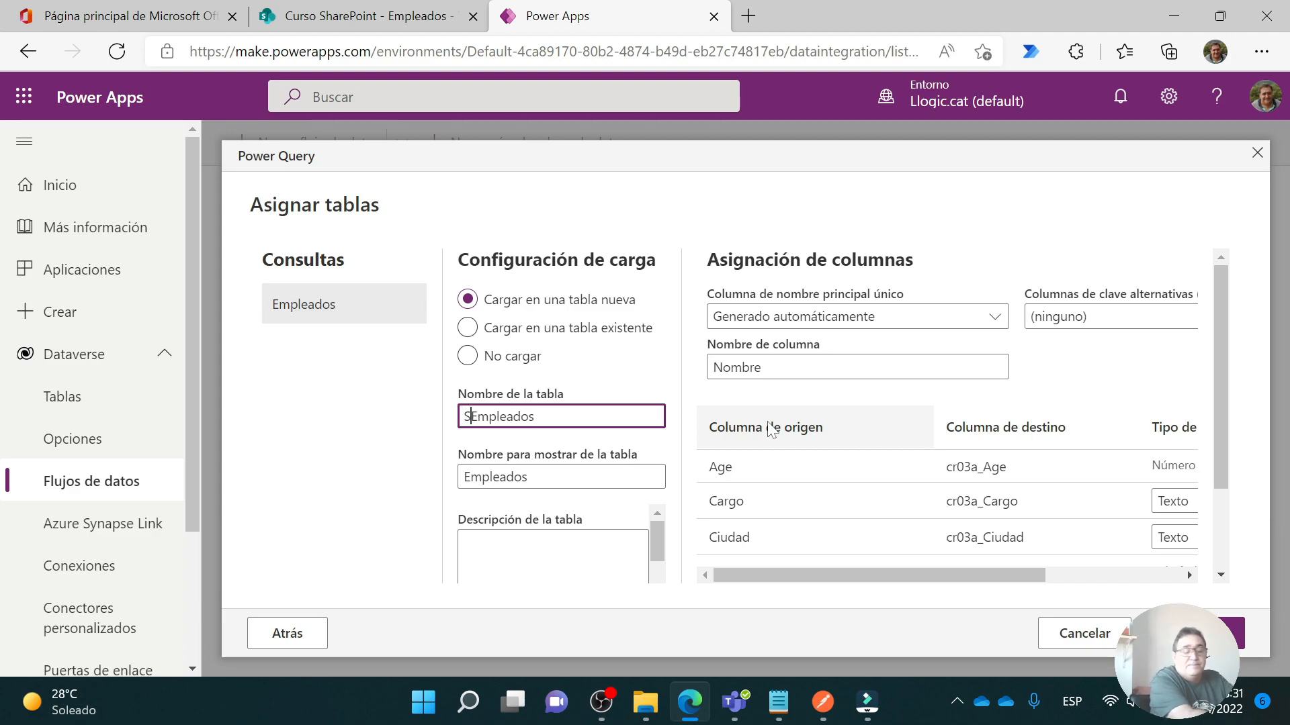
text(P)
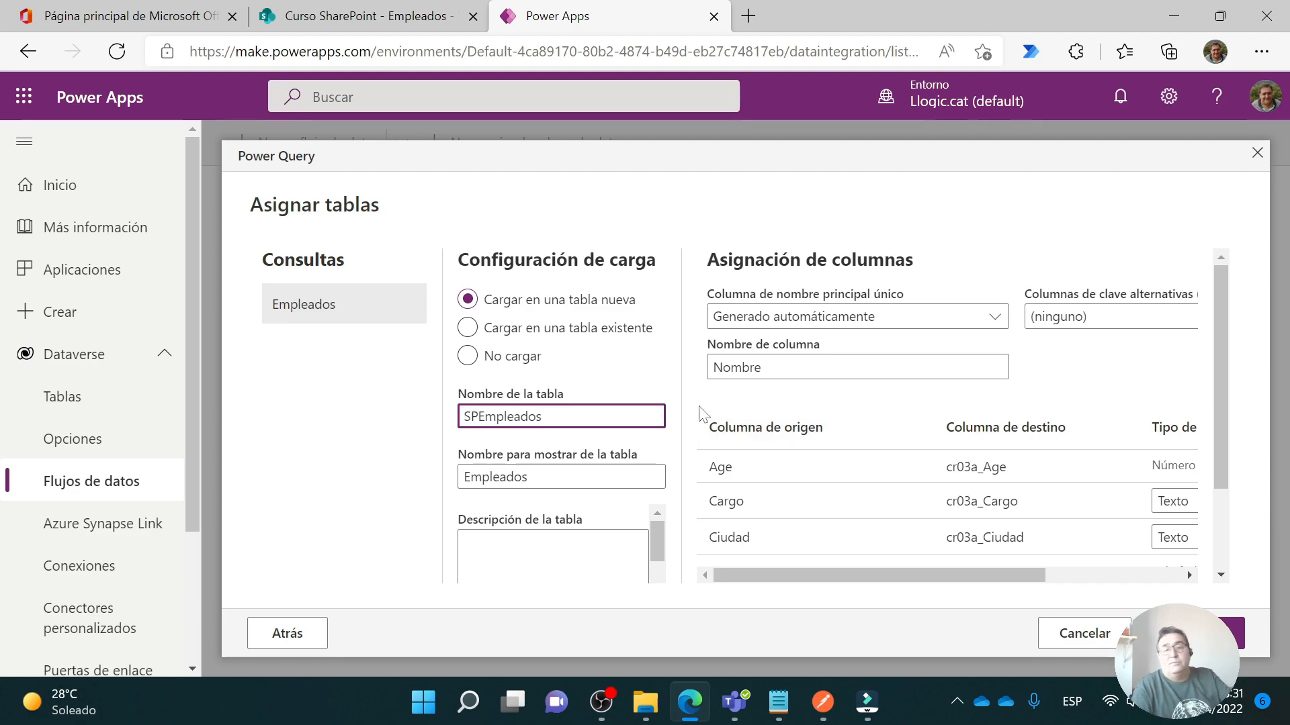
key(ctrl+a)
key(ctrl+c)
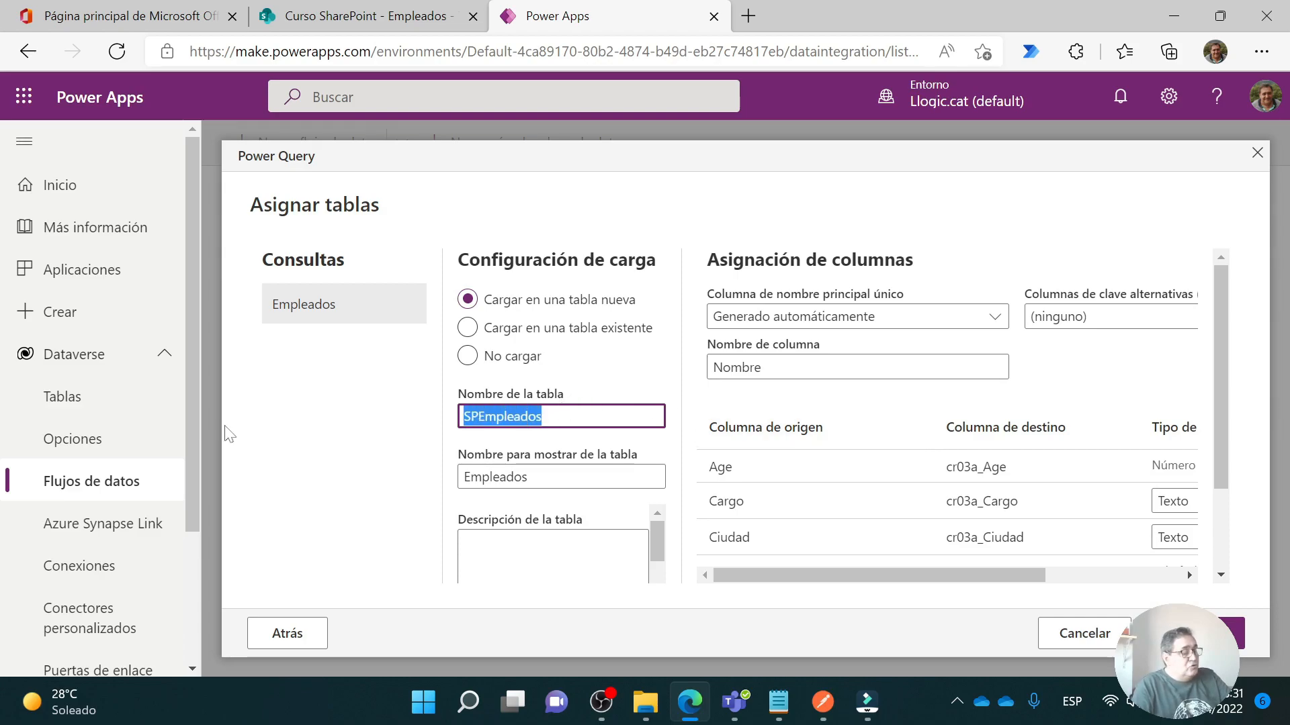
key(Tab)
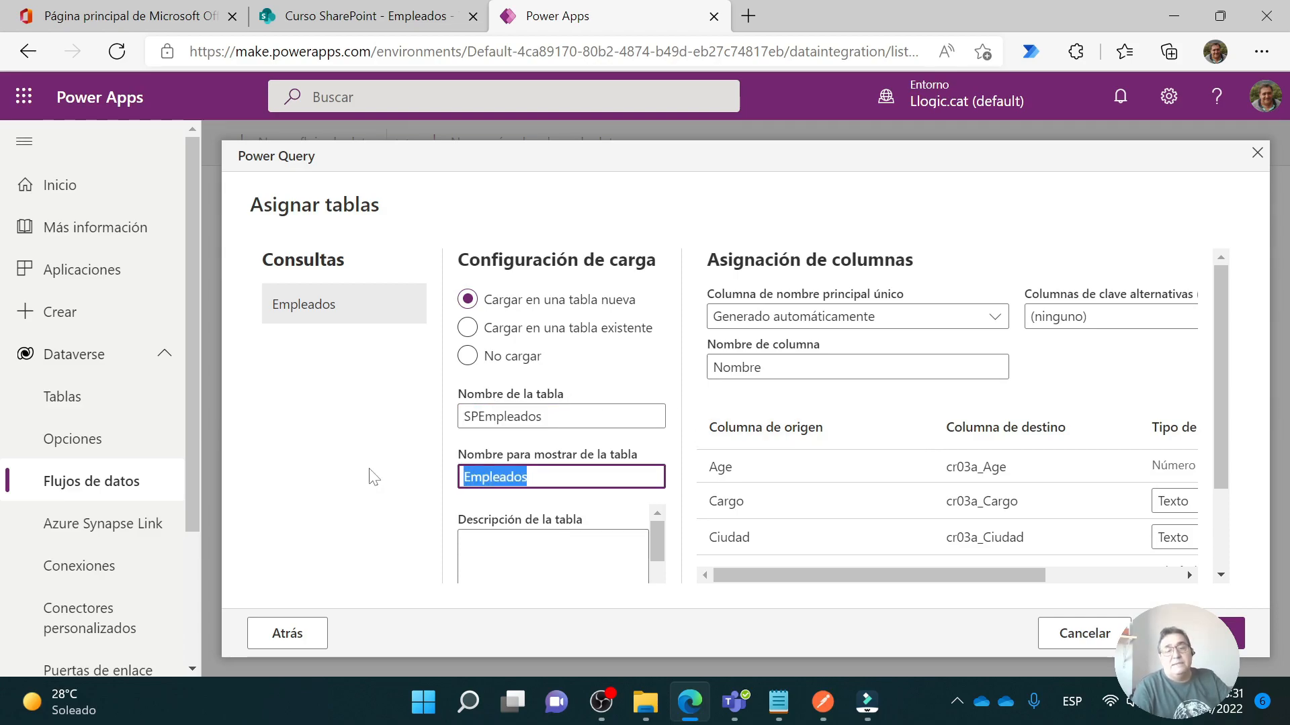
key(ctrl+v)
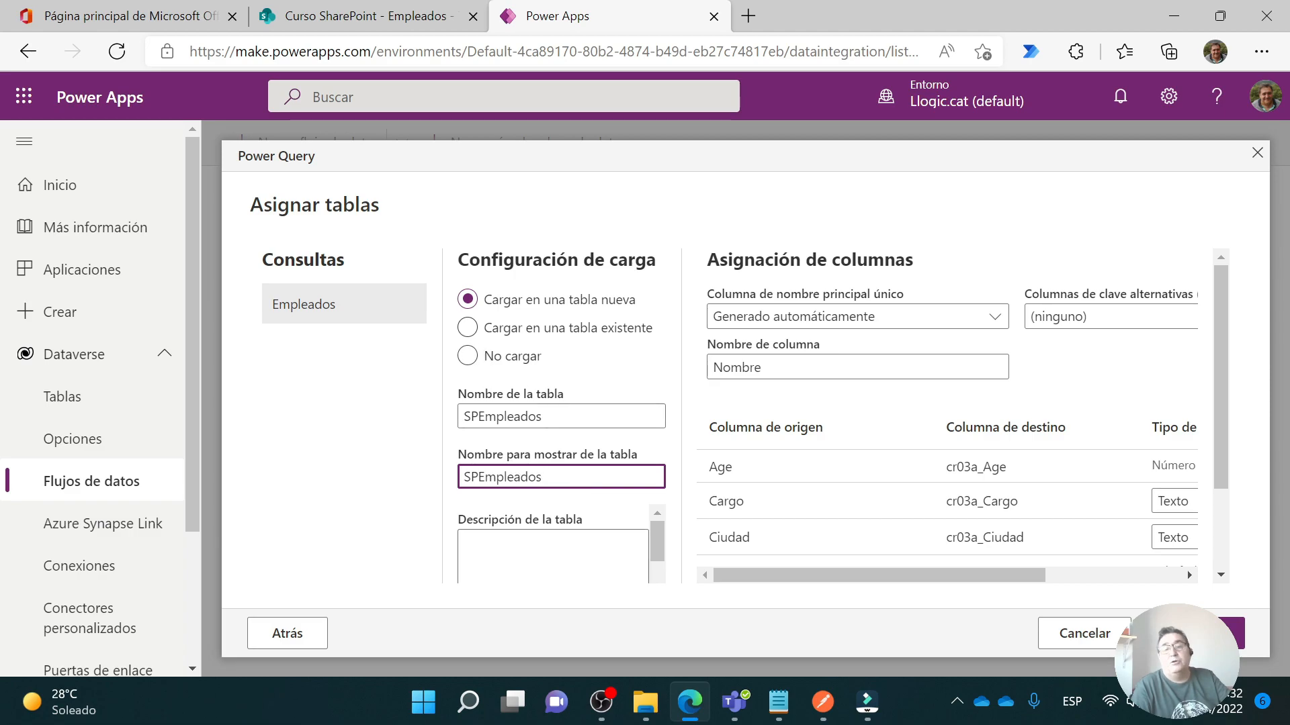
scroll(553, 545, down, 1)
scroll(553, 545, up, 1)
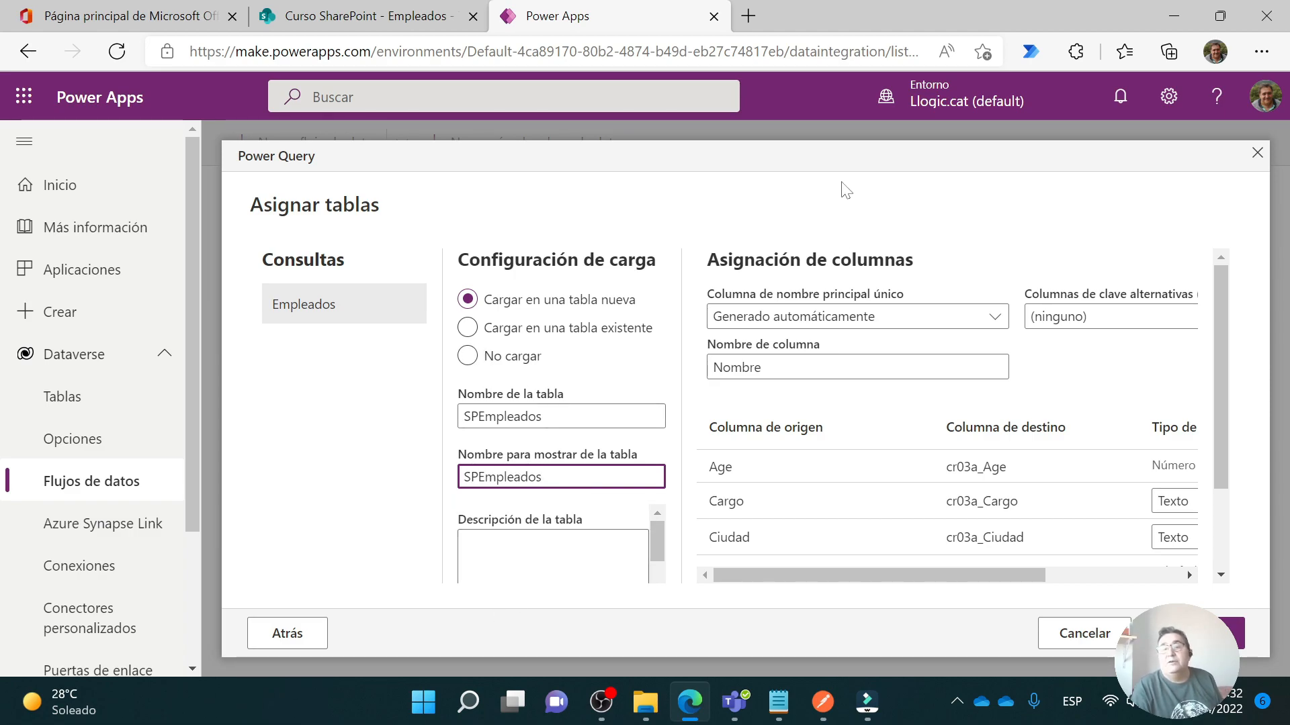
Map ID as the unique primary name column of the SPEmpleados table and continue to the refresh settings.
scroll(826, 479, down, 3)
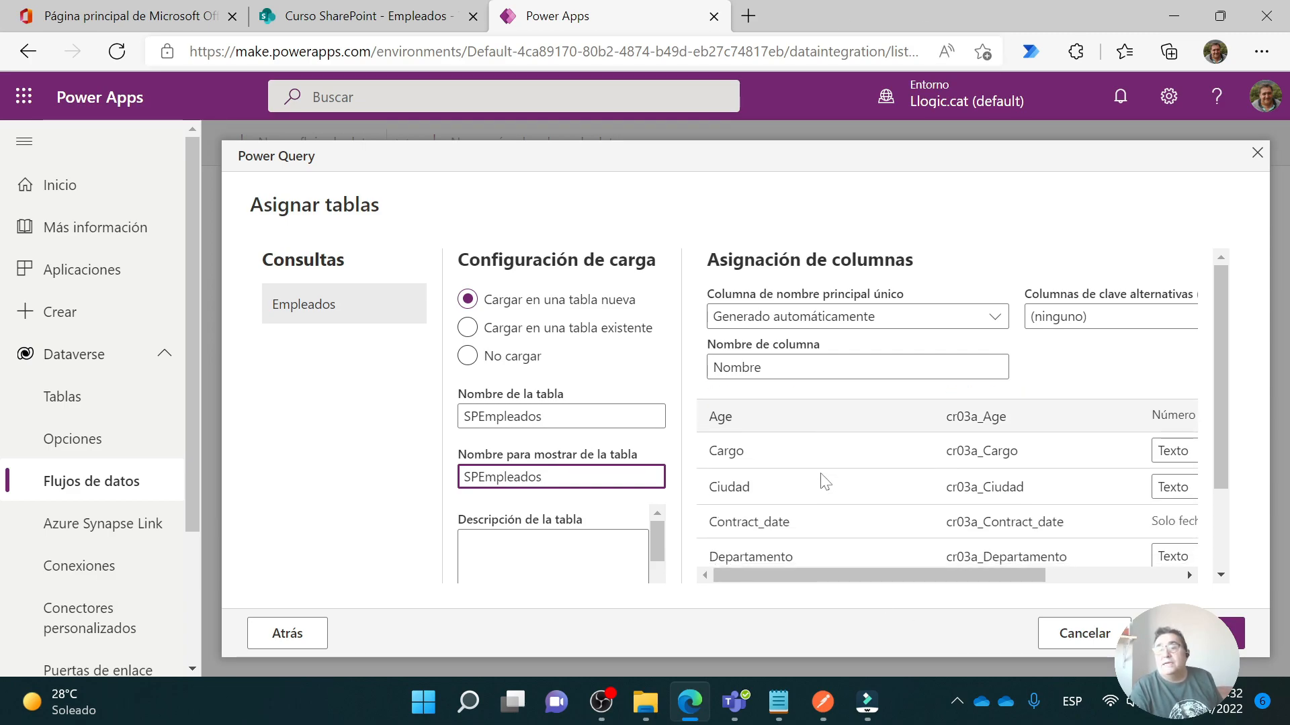
scroll(825, 479, up, 3)
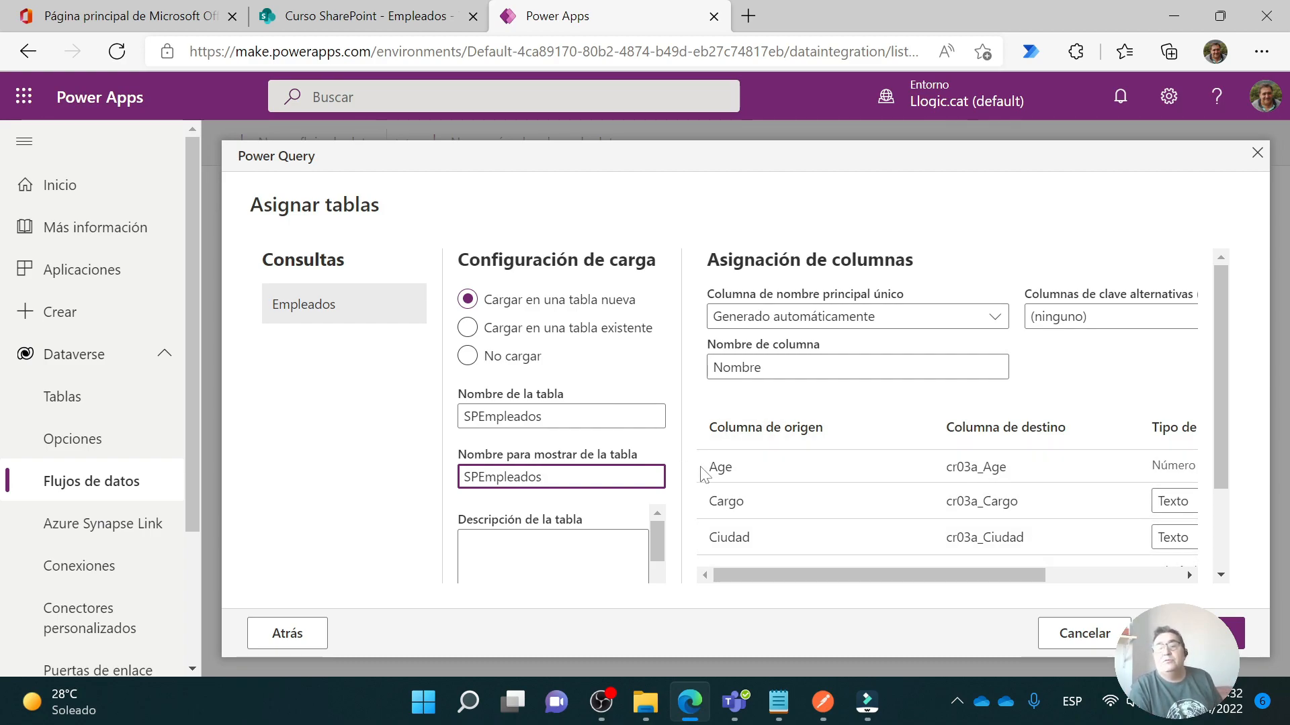
click(995, 473)
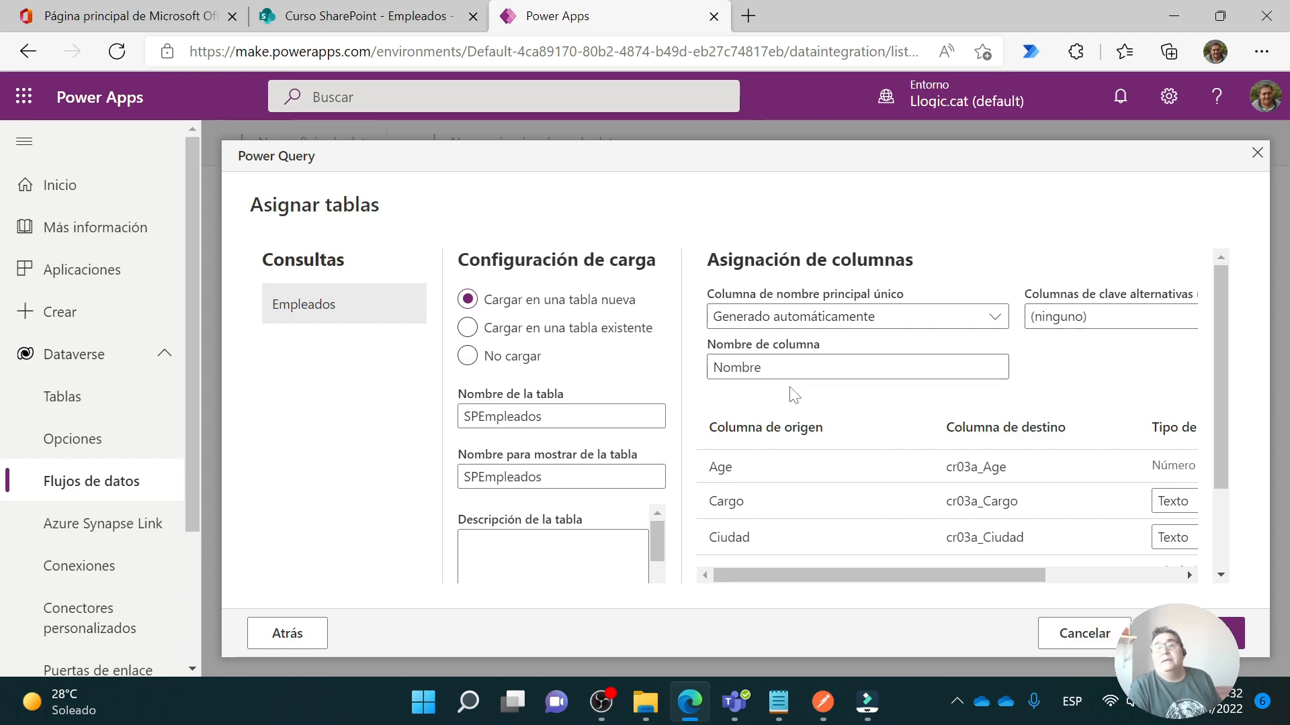
click(994, 321)
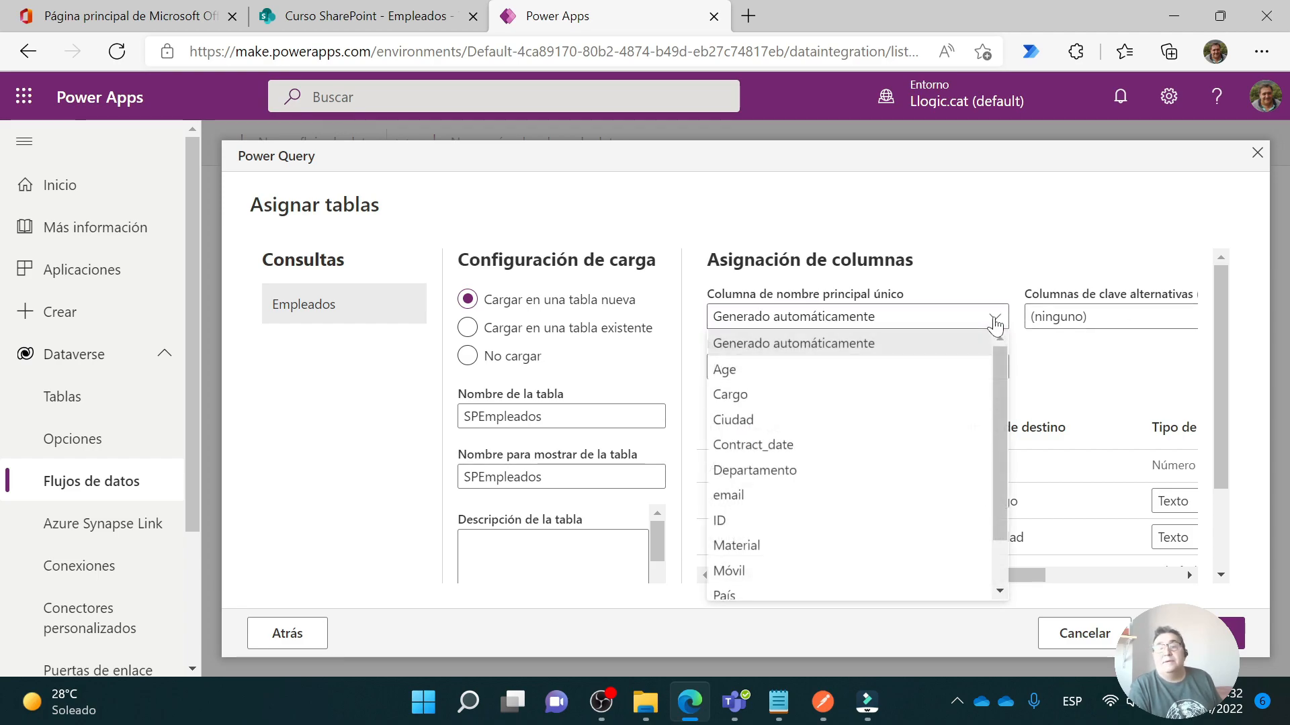
click(739, 528)
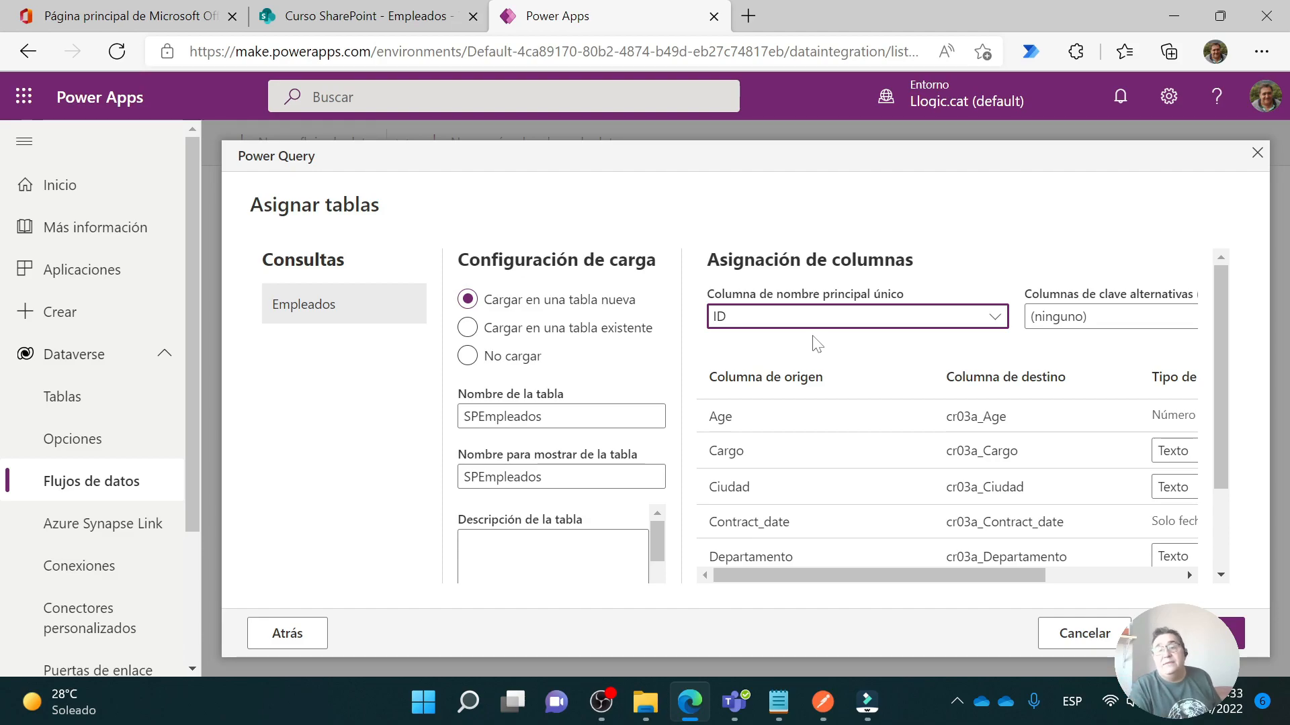
scroll(817, 344, down, 3)
scroll(829, 377, up, 3)
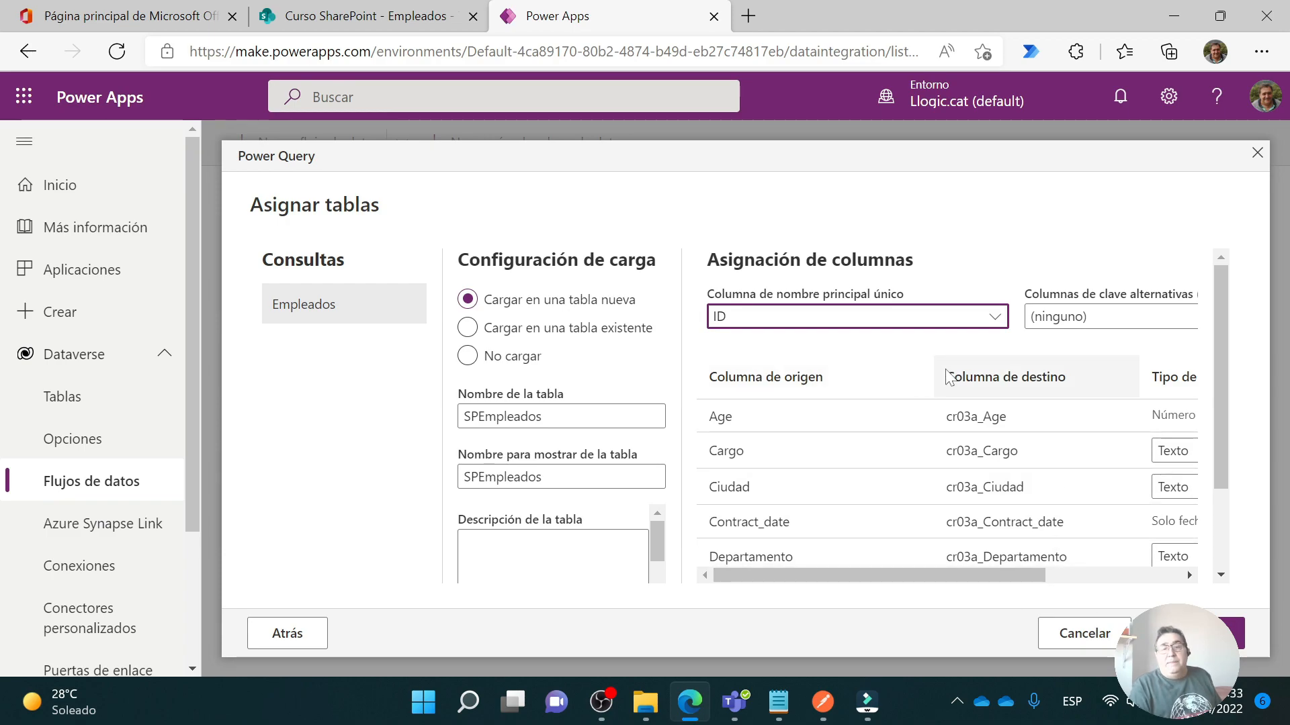
scroll(832, 383, down, 1)
click(1201, 634)
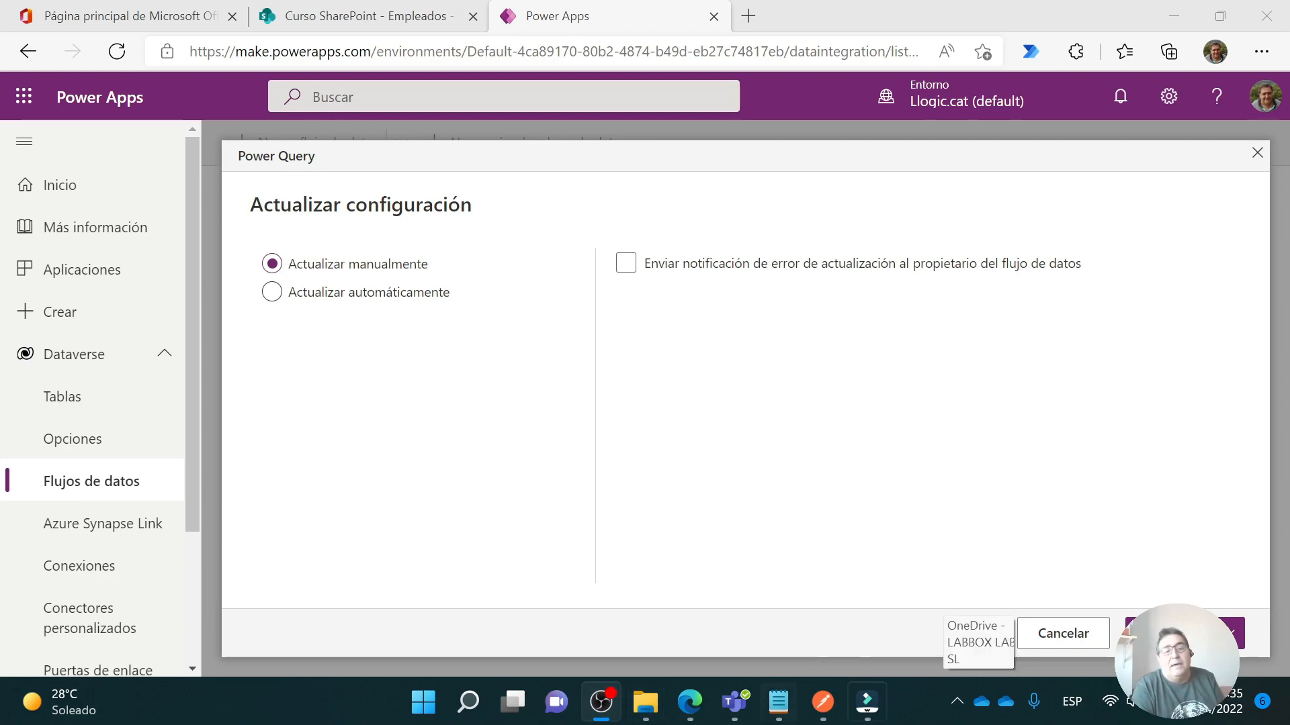
Set the dataflow to refresh manually, enable refresh error notifications to its owner, and publish it.
click(367, 303)
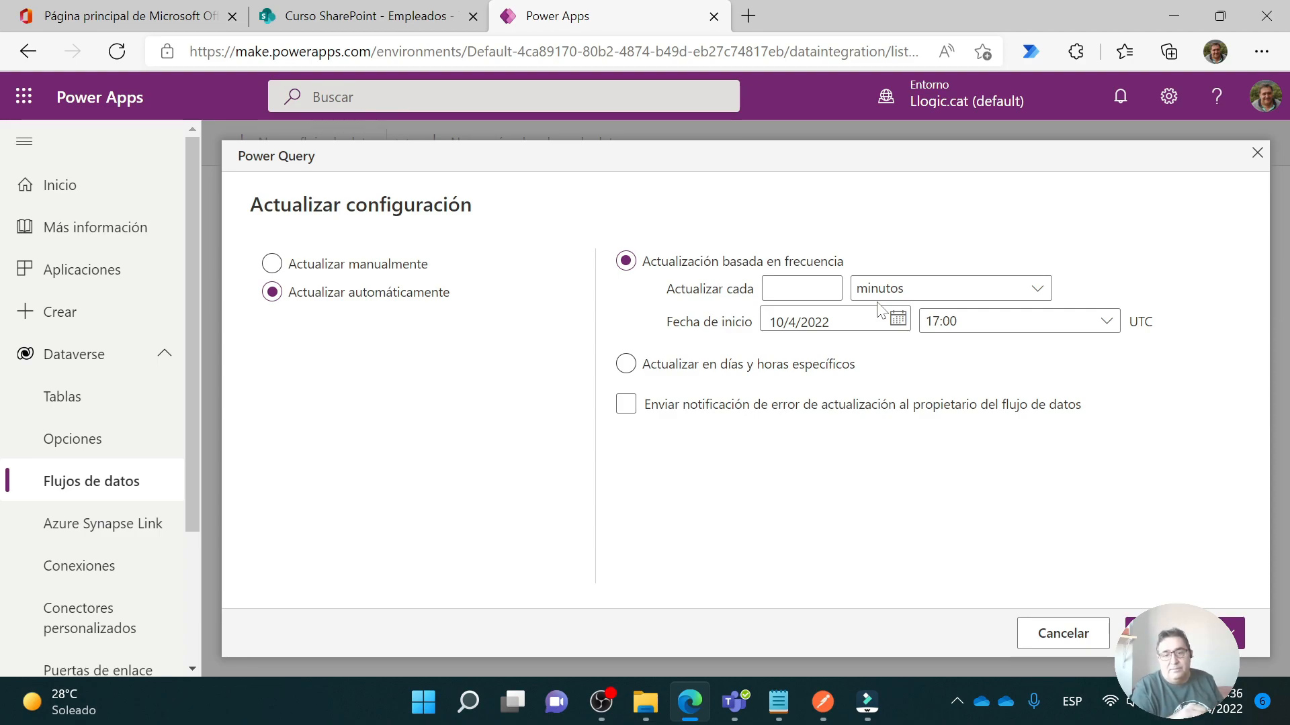
click(349, 268)
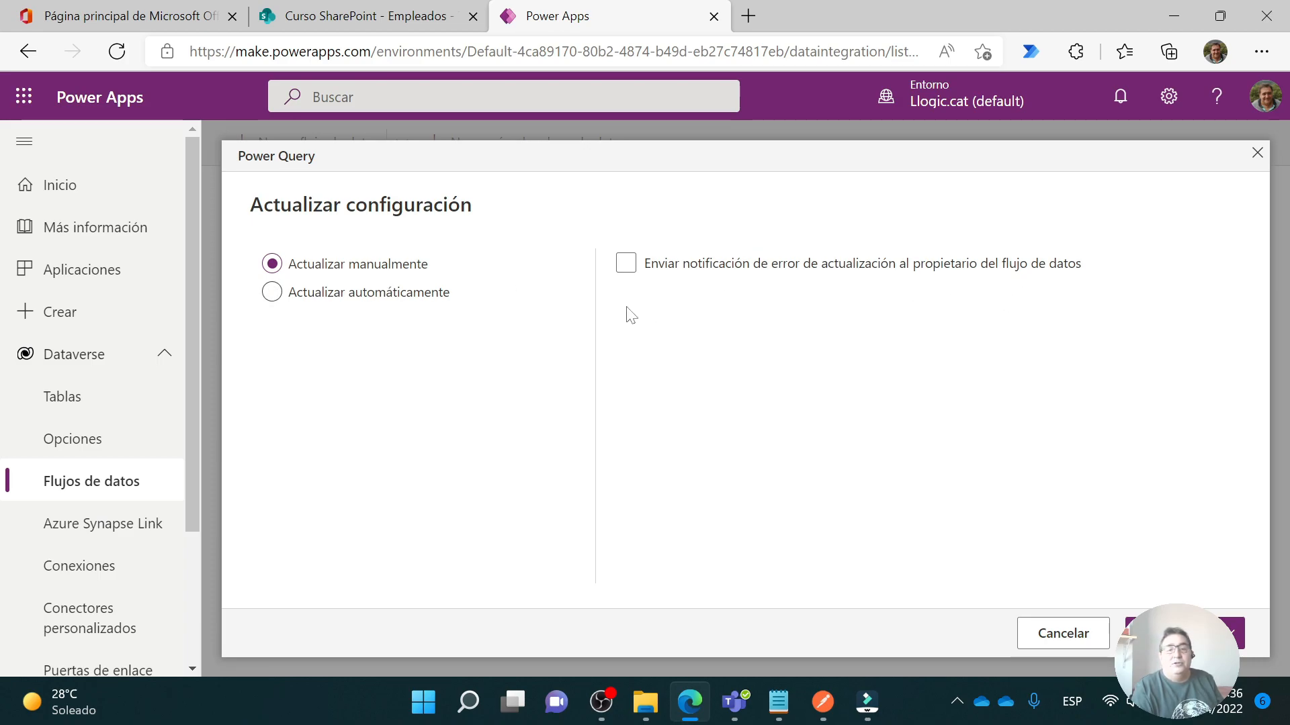
click(627, 271)
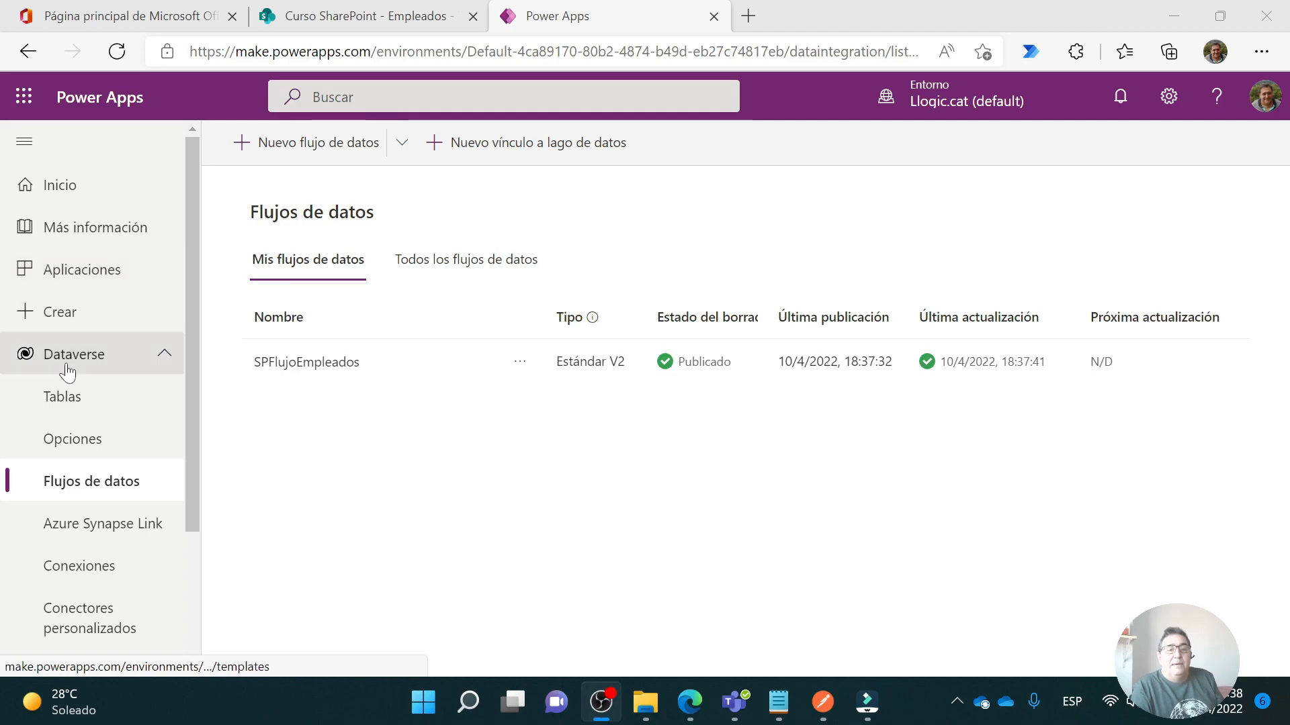
Open the SPEmpleados table from the Dataverse tables and review its column definitions.
click(65, 403)
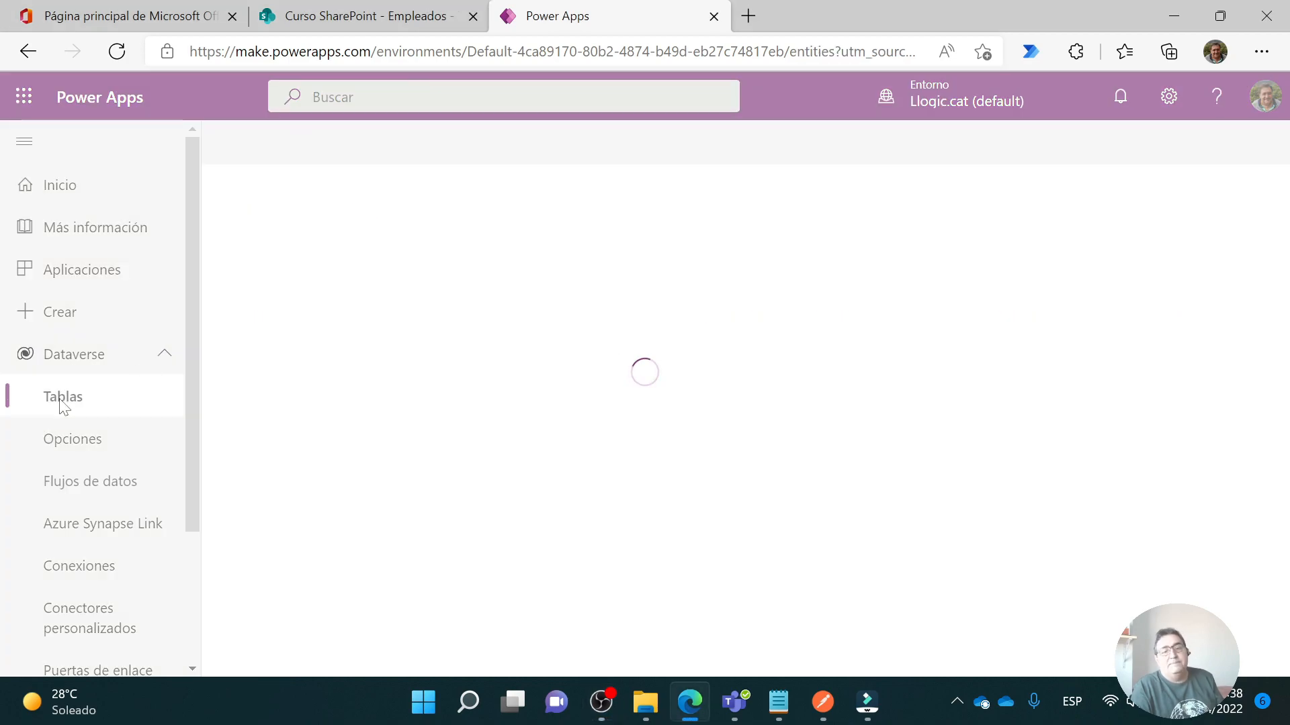
scroll(392, 403, down, 20)
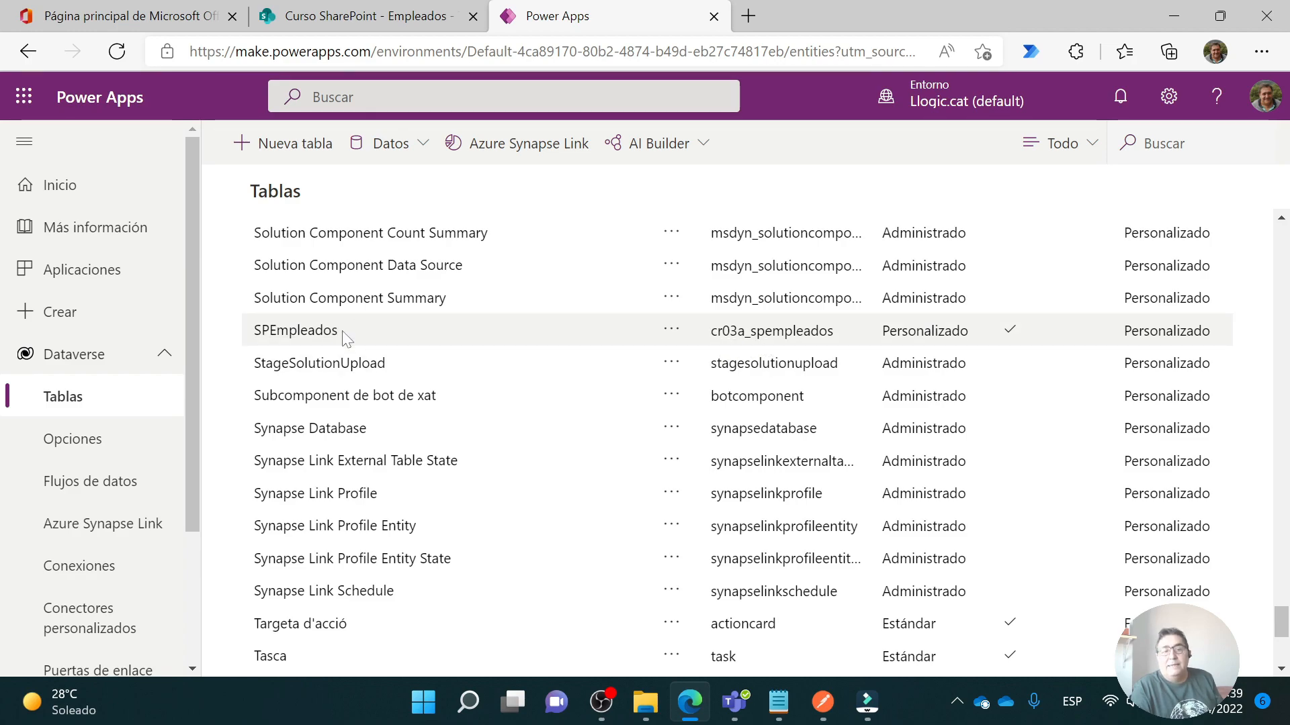
click(325, 332)
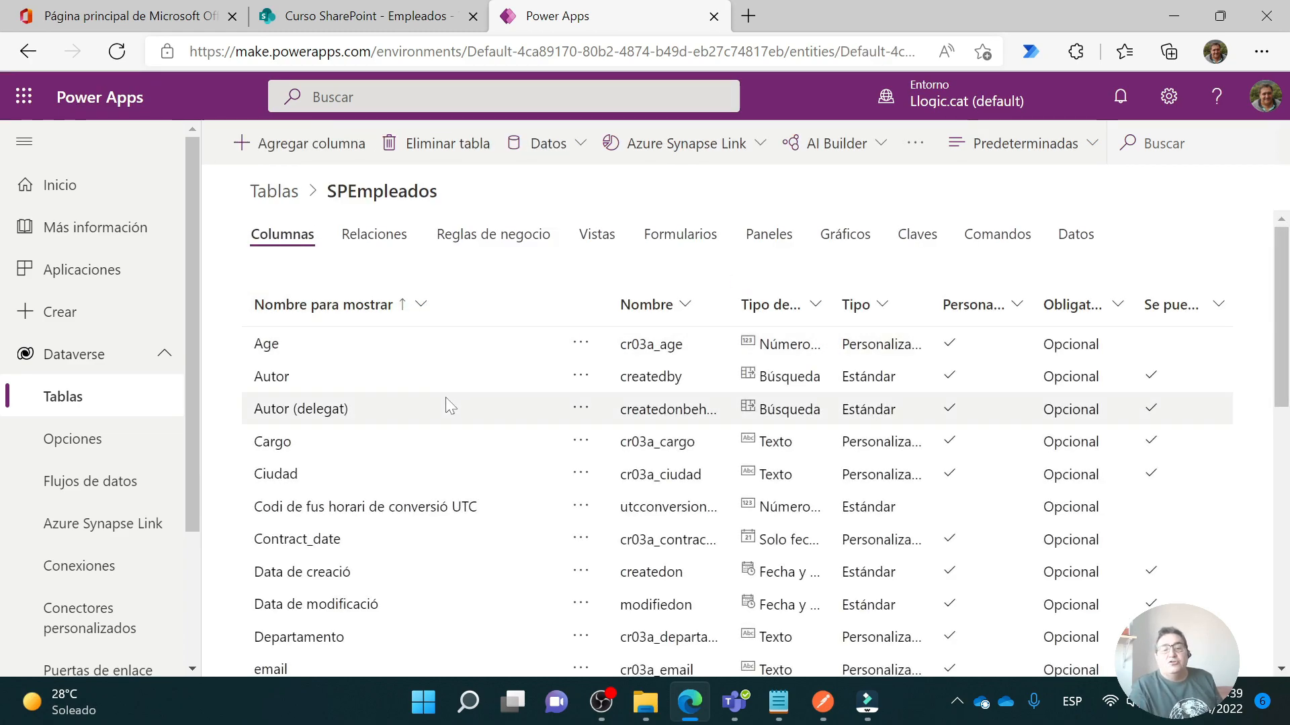
scroll(447, 403, down, 10)
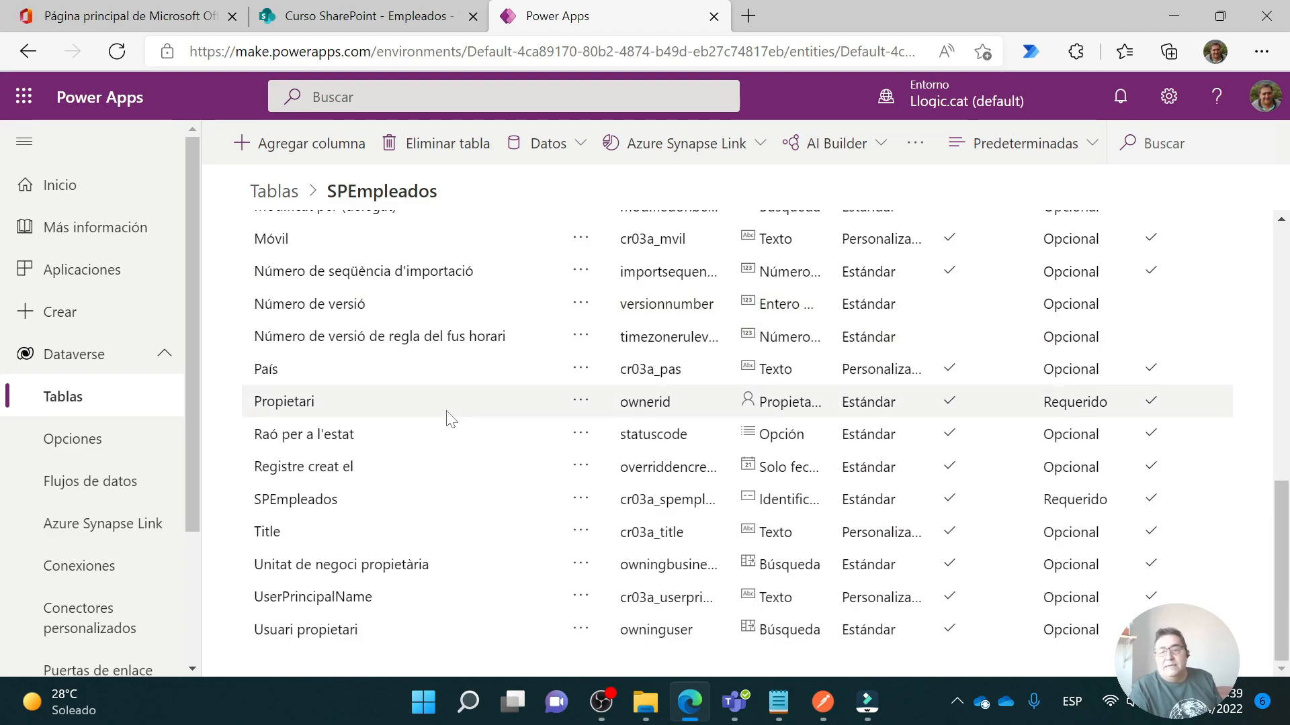
scroll(463, 553, up, 10)
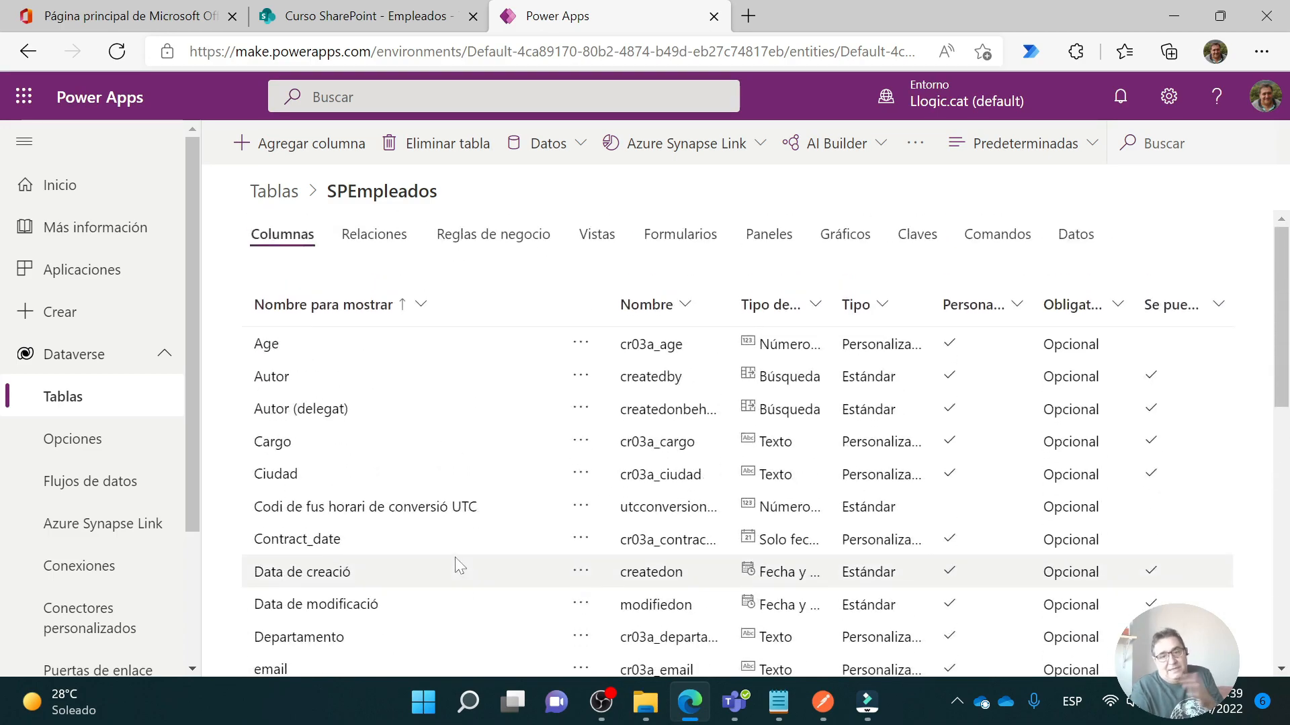
scroll(428, 537, down, 2)
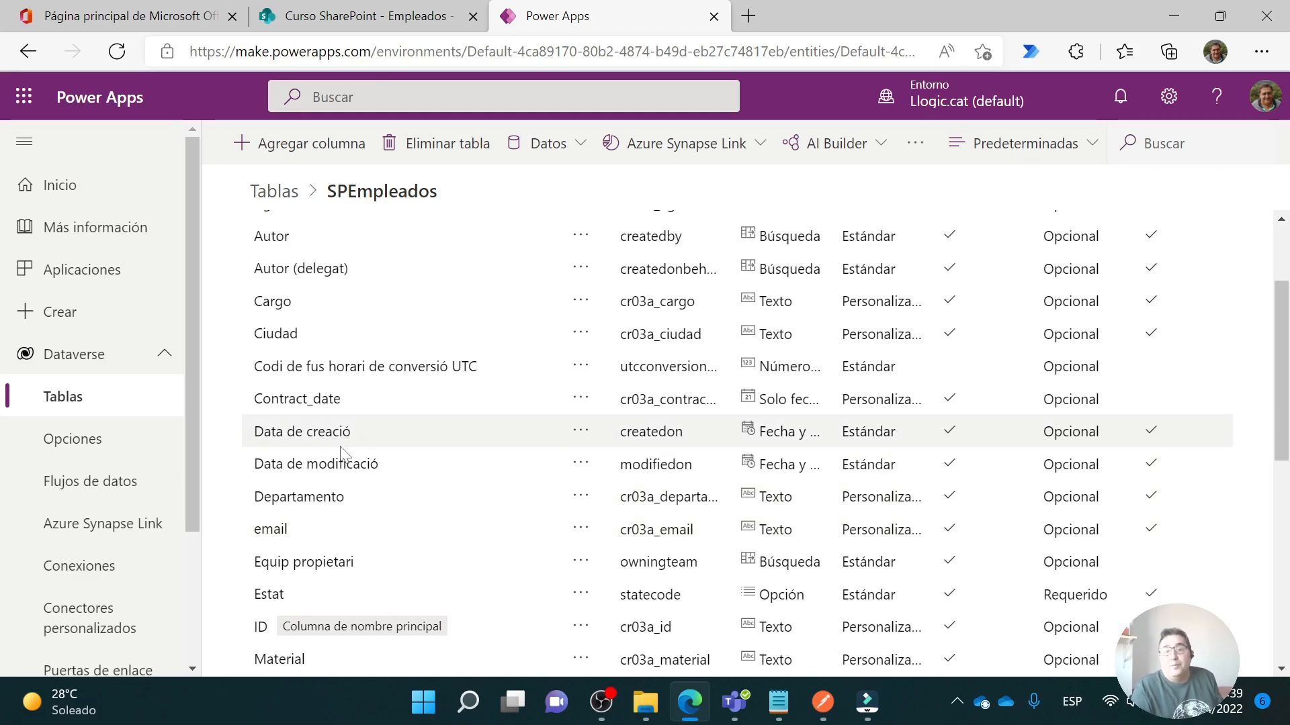
scroll(341, 455, up, 2)
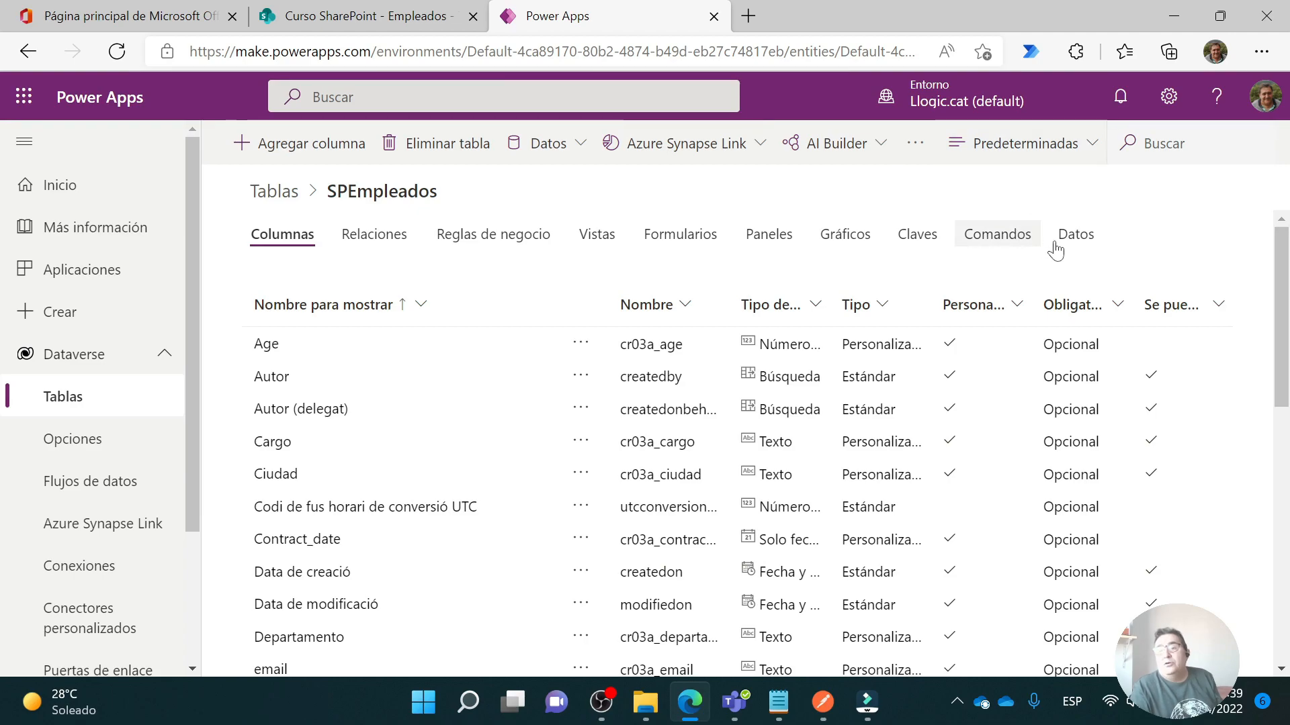
Show the SPEmpleados table's data with all columns and examine the imported records through to the last column.
click(1084, 246)
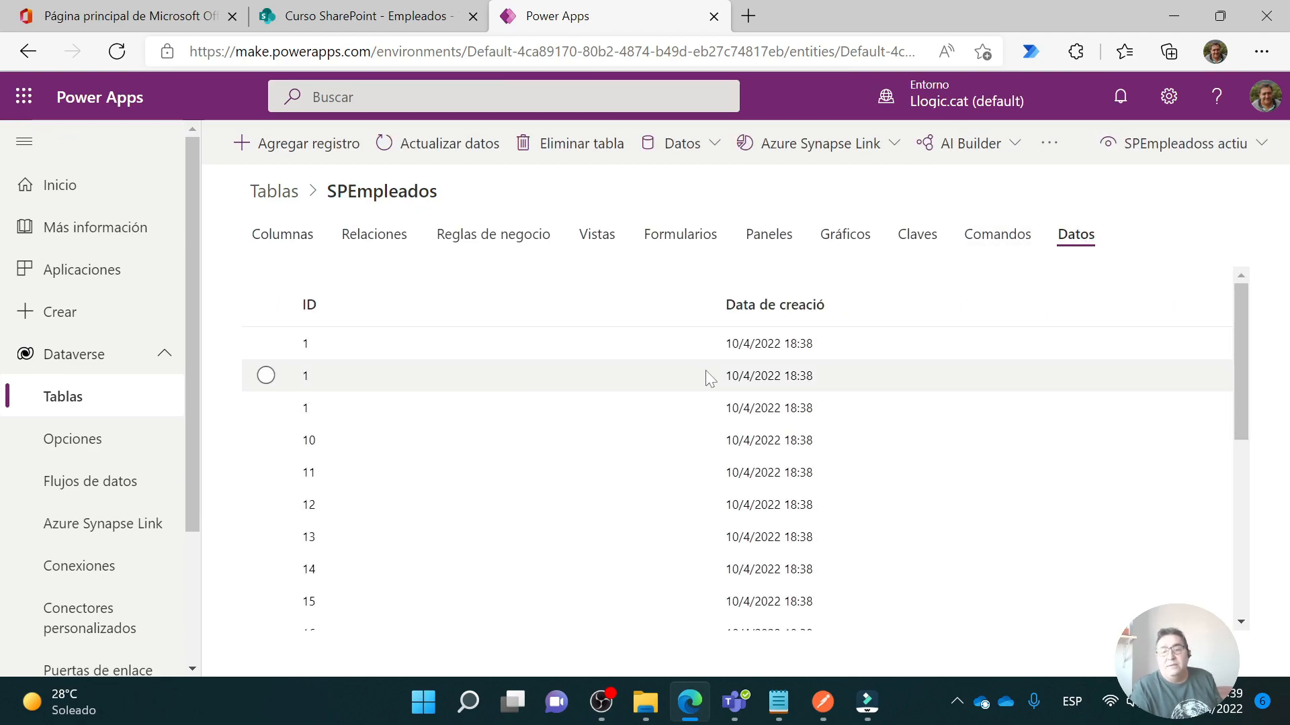
click(1262, 144)
click(1057, 193)
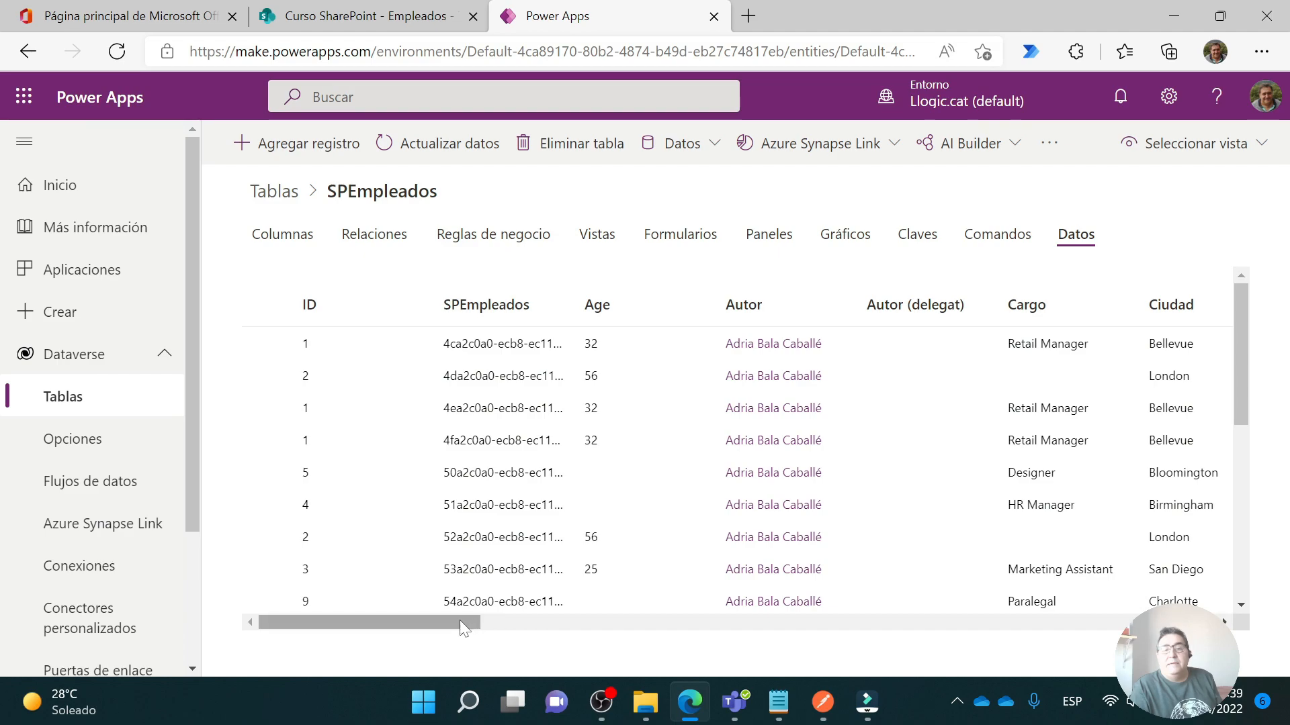
drag(458, 618, 523, 674)
right_click(523, 674)
click(468, 699)
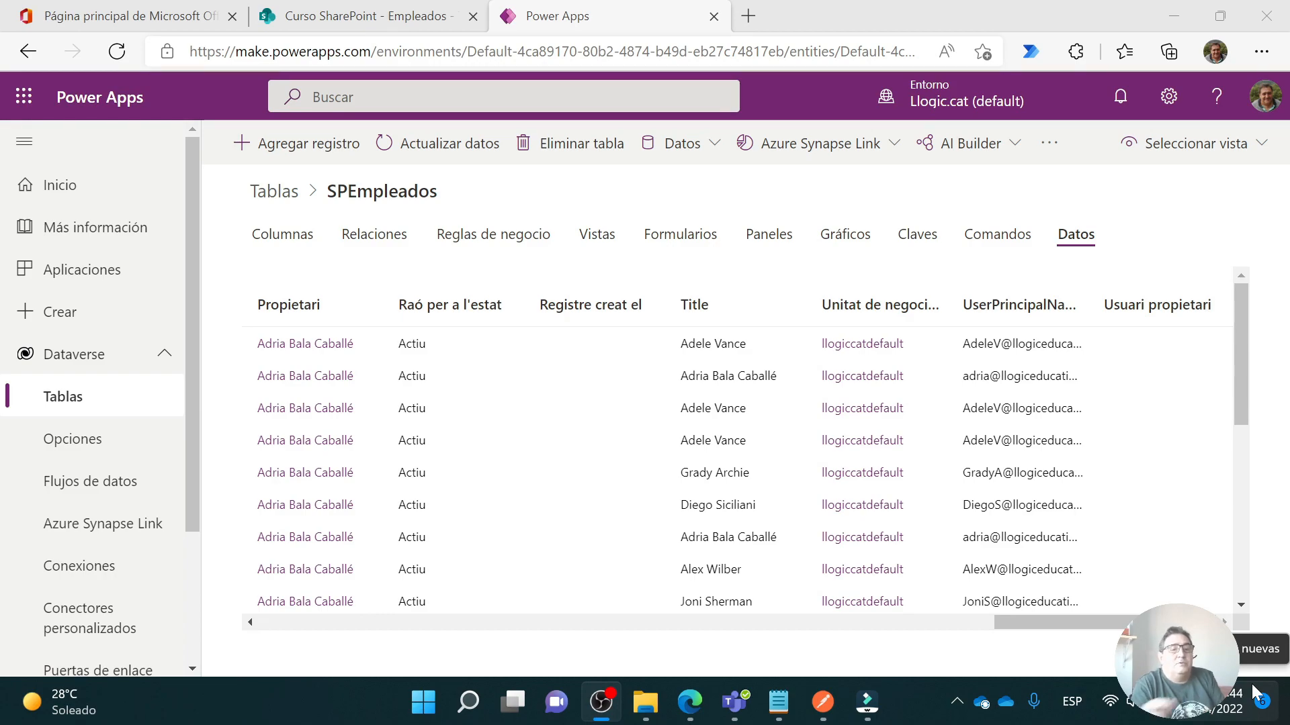
Create a canvas app from the Dataverse table SPEmpleadoss using the Microsoft Dataverse connection, and skip the Studio welcome.
click(53, 268)
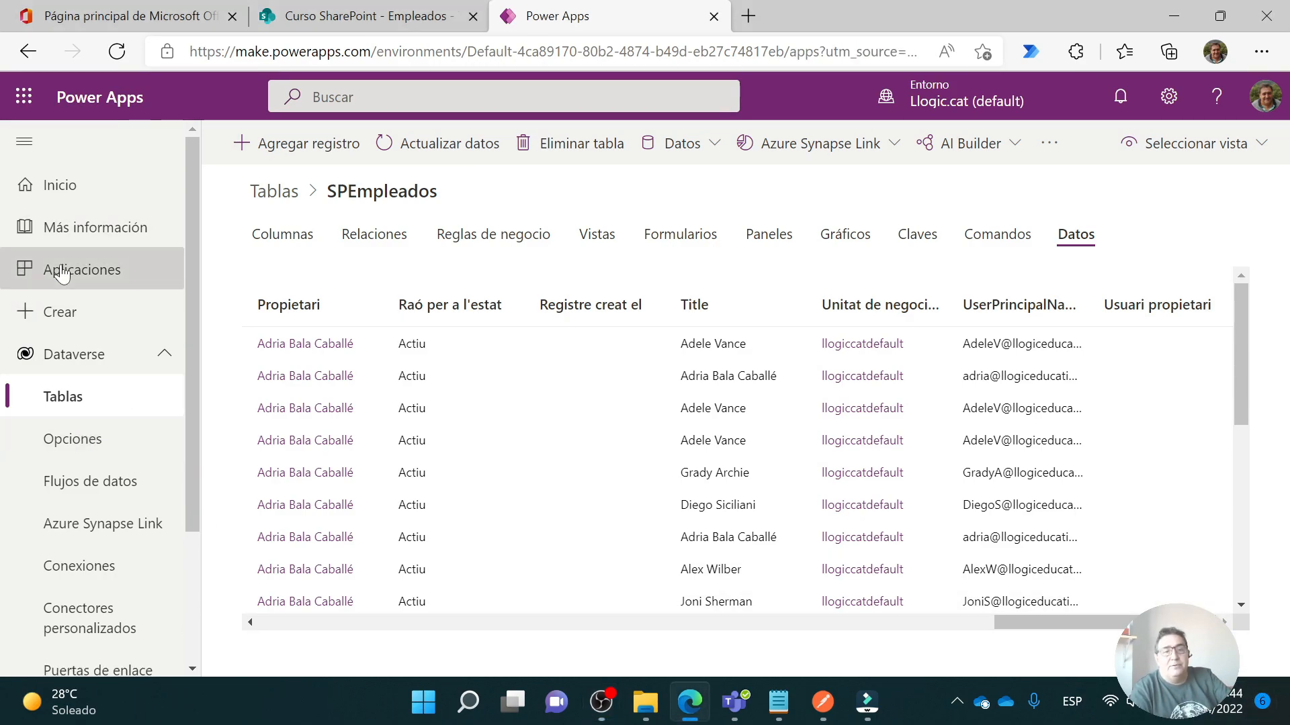
click(27, 186)
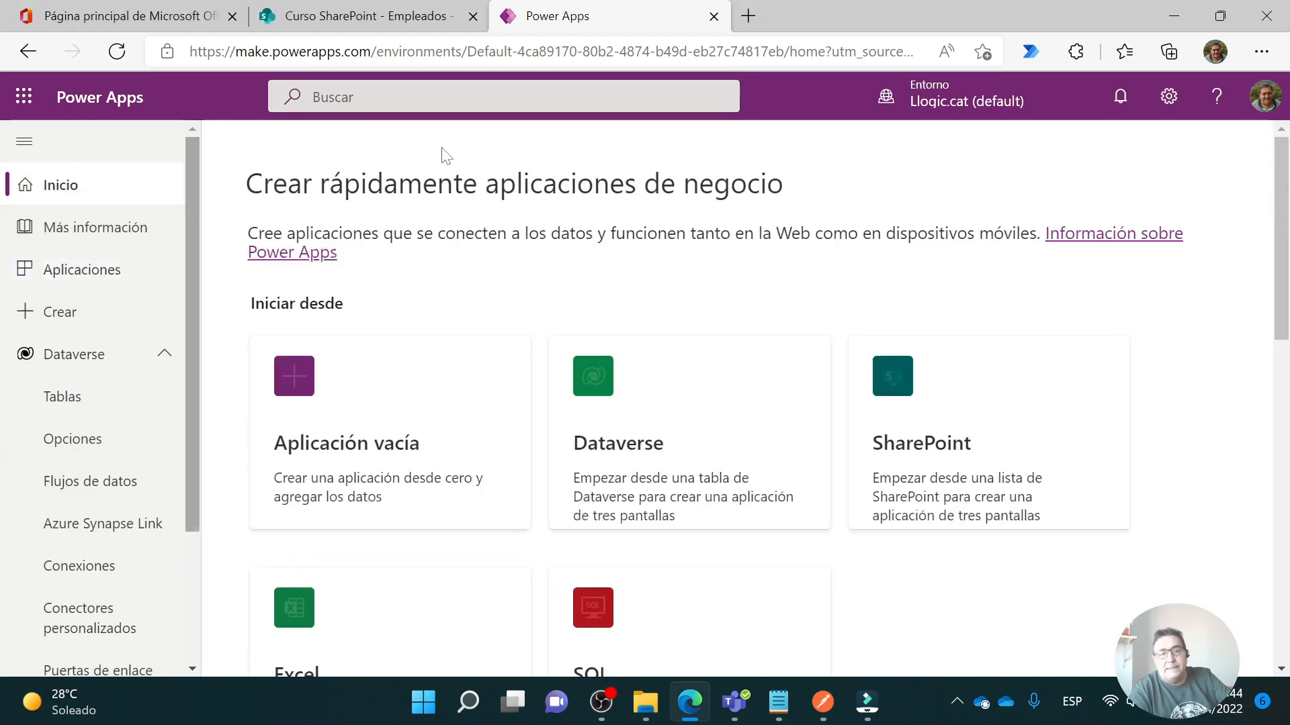
click(651, 405)
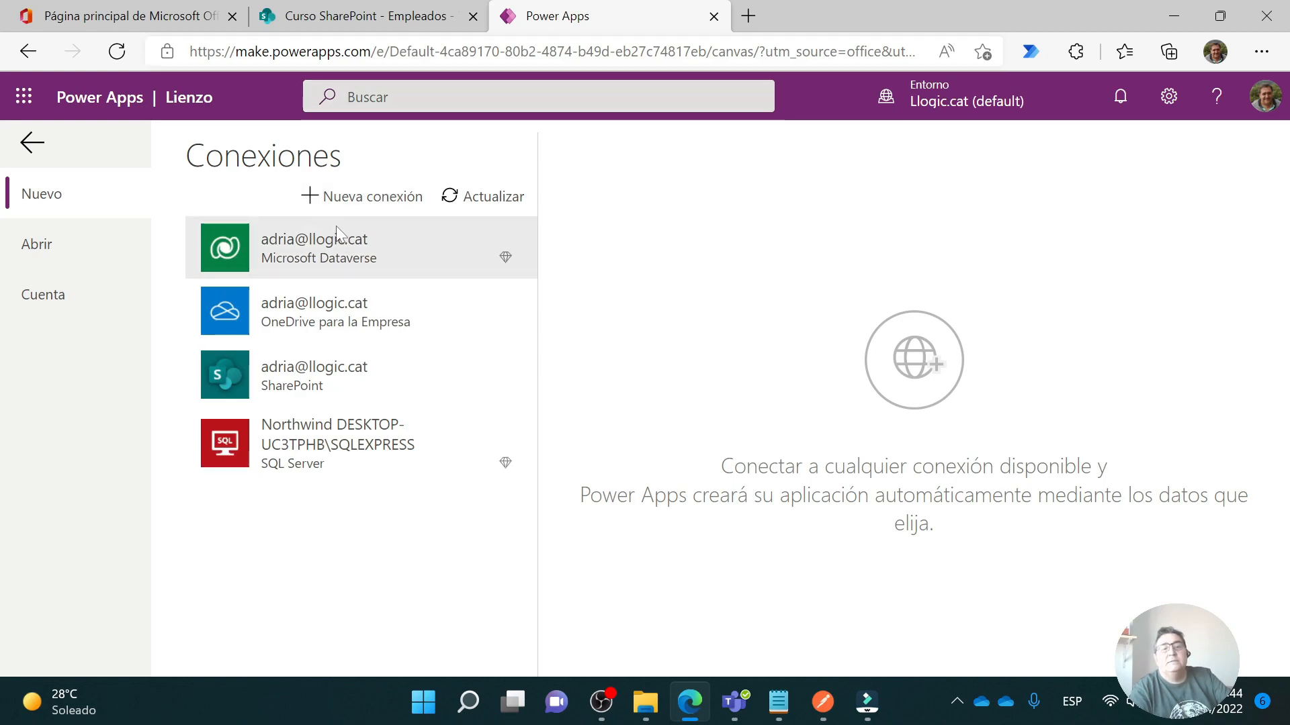
click(361, 255)
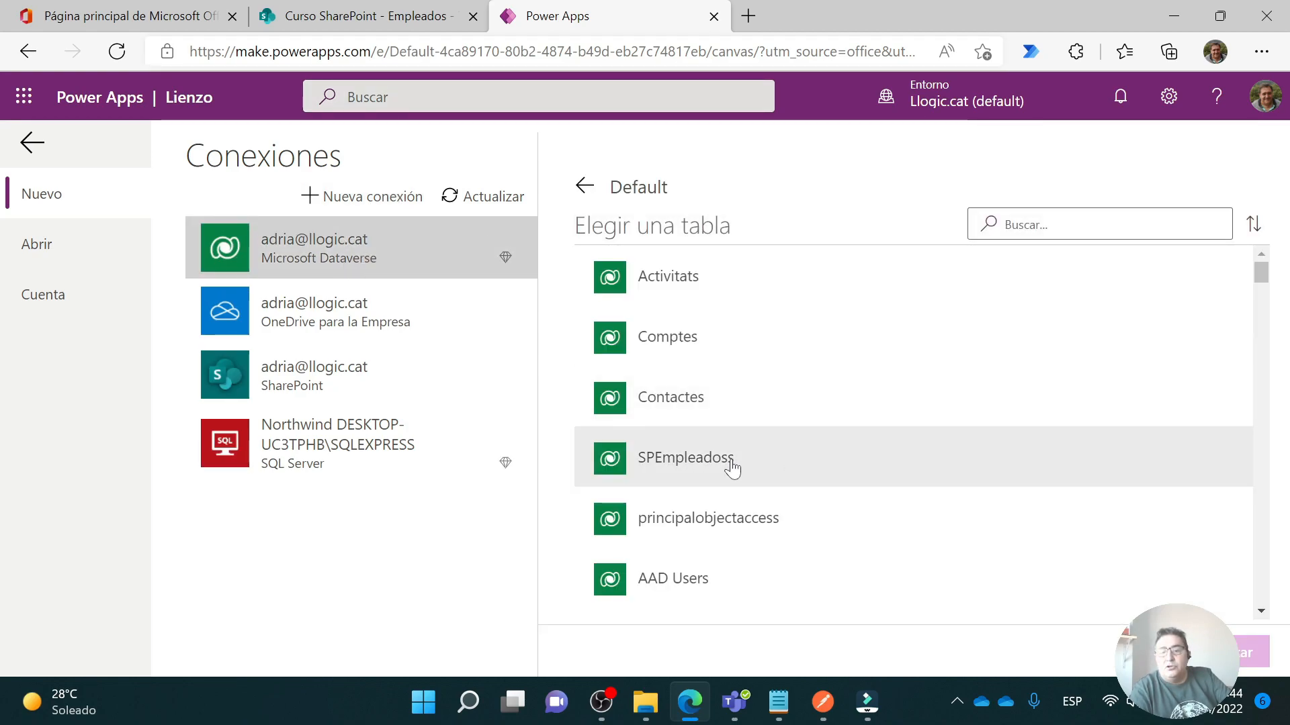
click(696, 469)
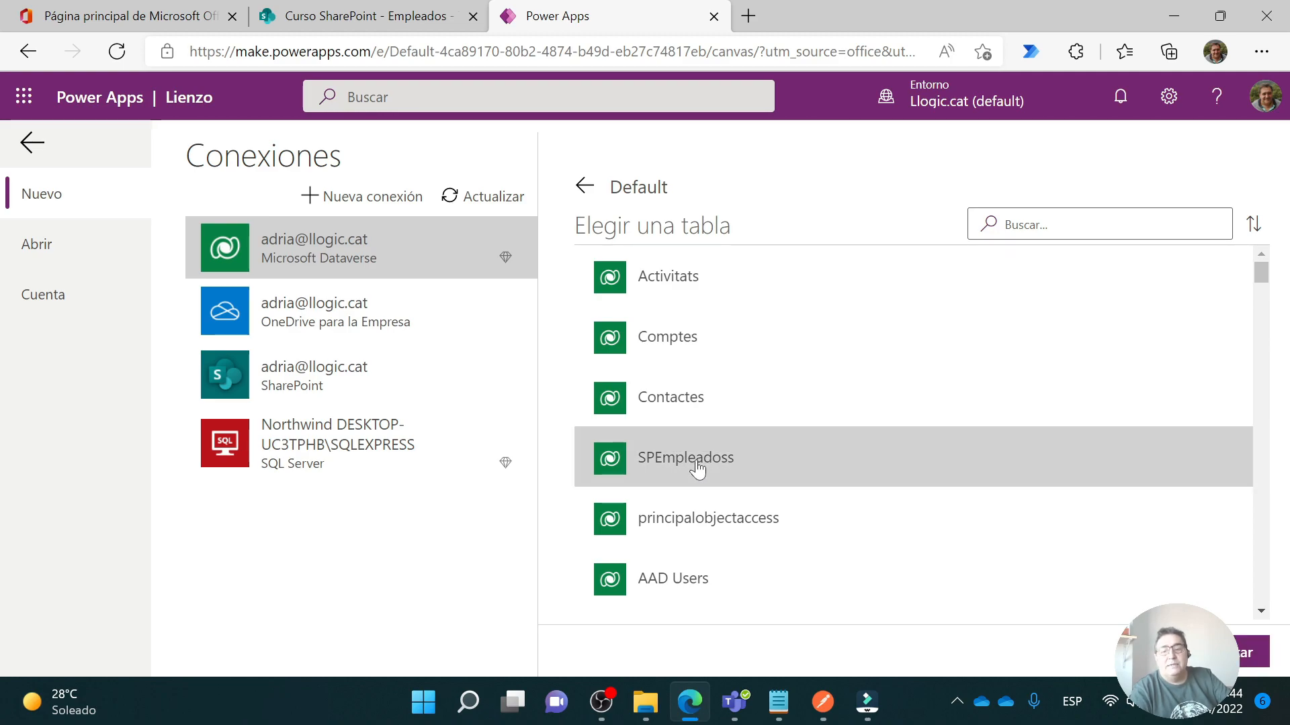
click(1217, 652)
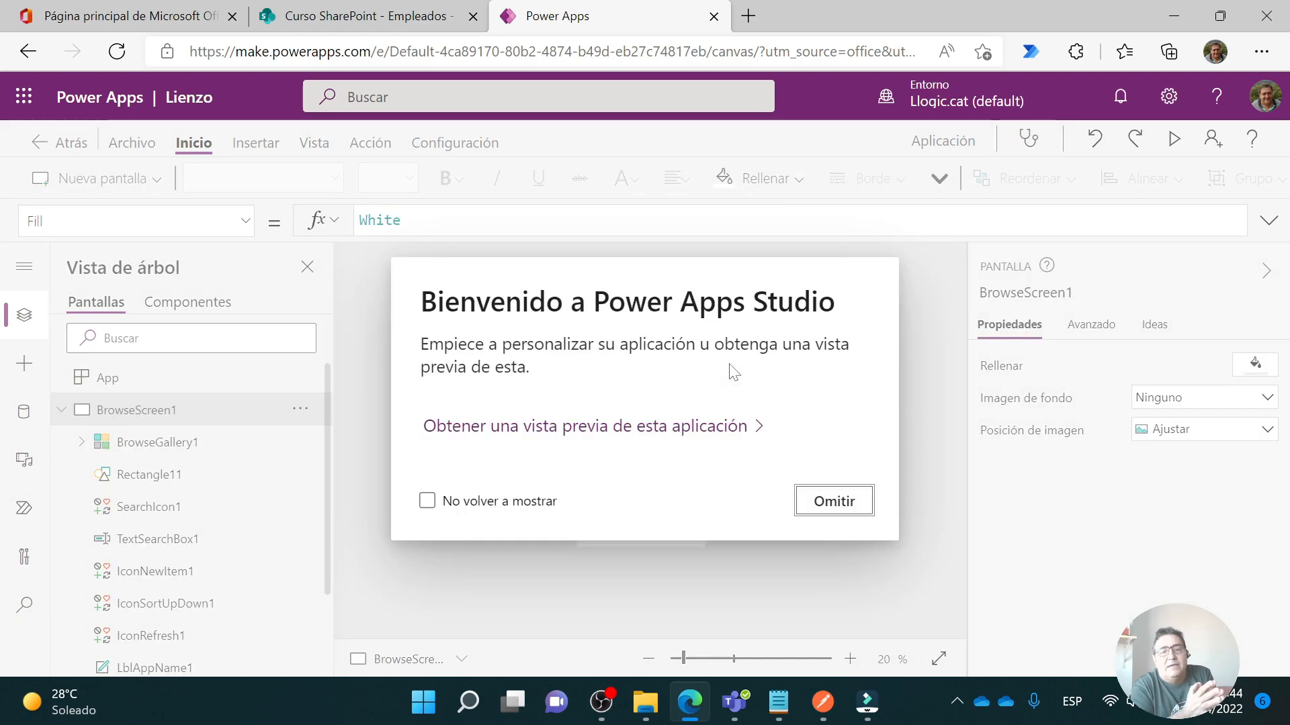
click(845, 503)
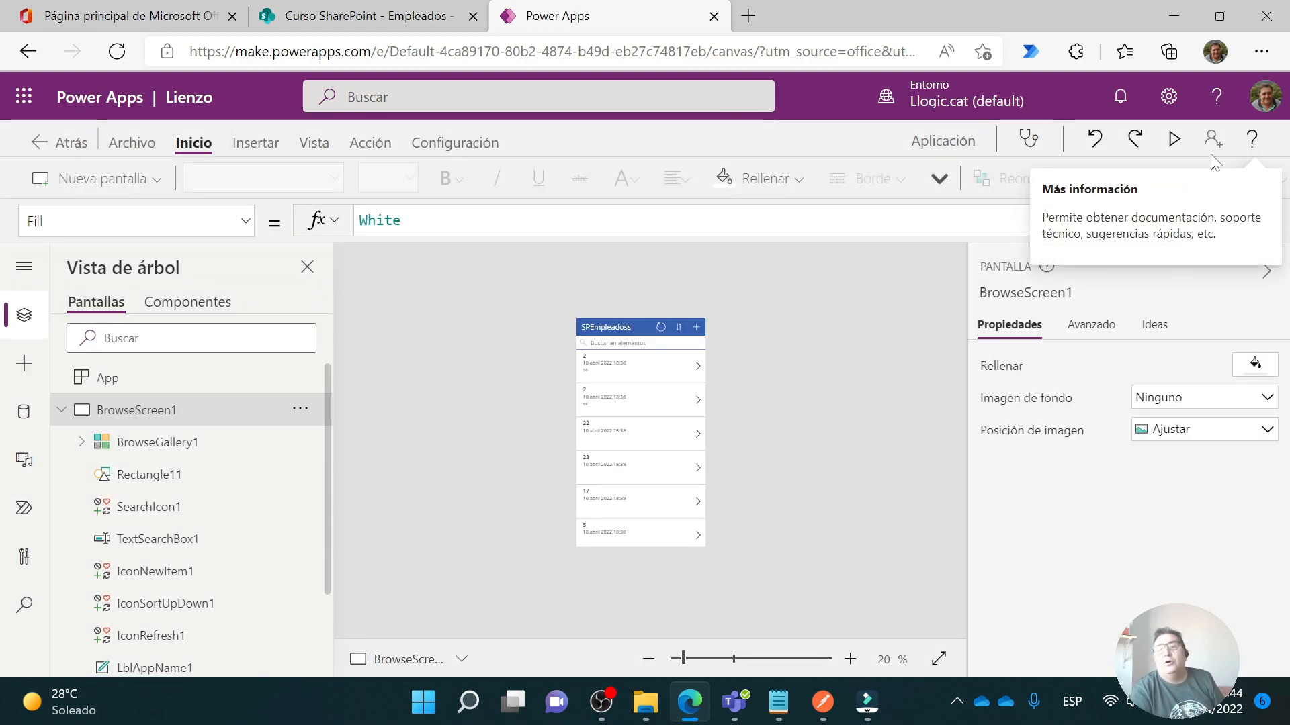
Set the Text of the gallery label Body1 to ThisItem.Title and check it across the browse screen's records.
click(730, 659)
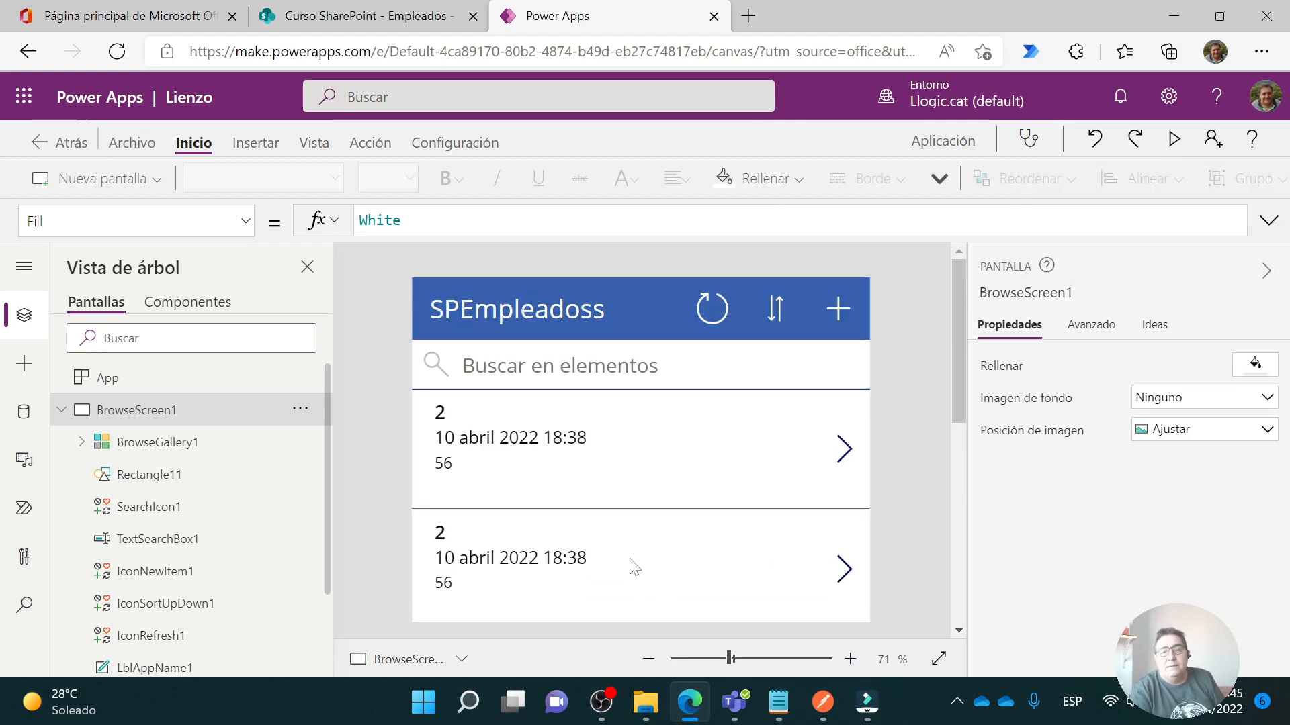
scroll(631, 567, down, 5)
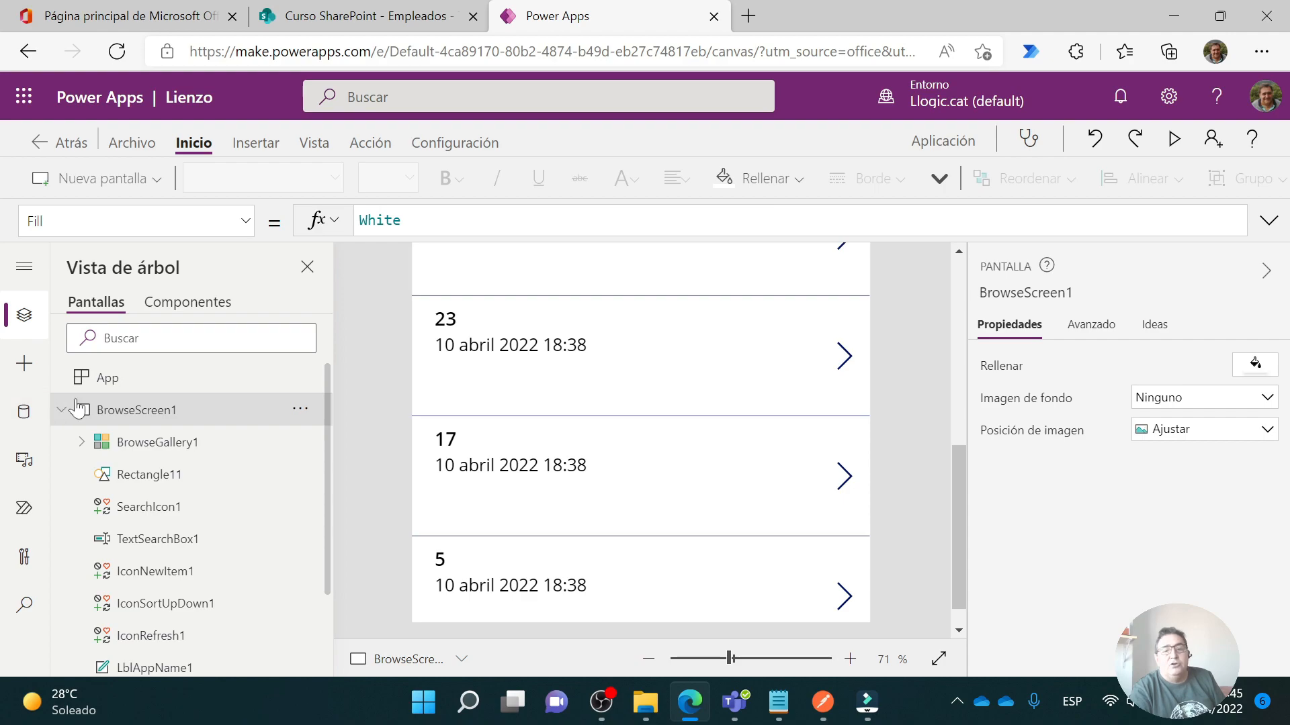
scroll(618, 417, up, 3)
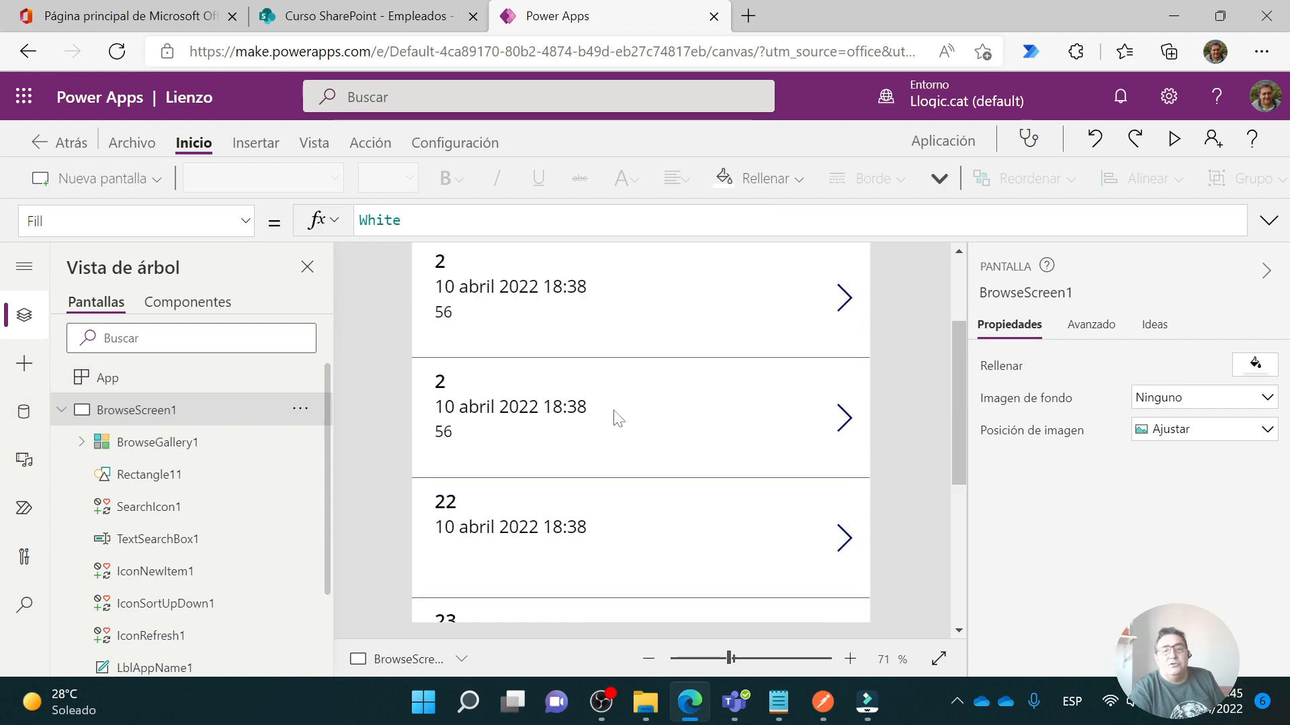
click(462, 324)
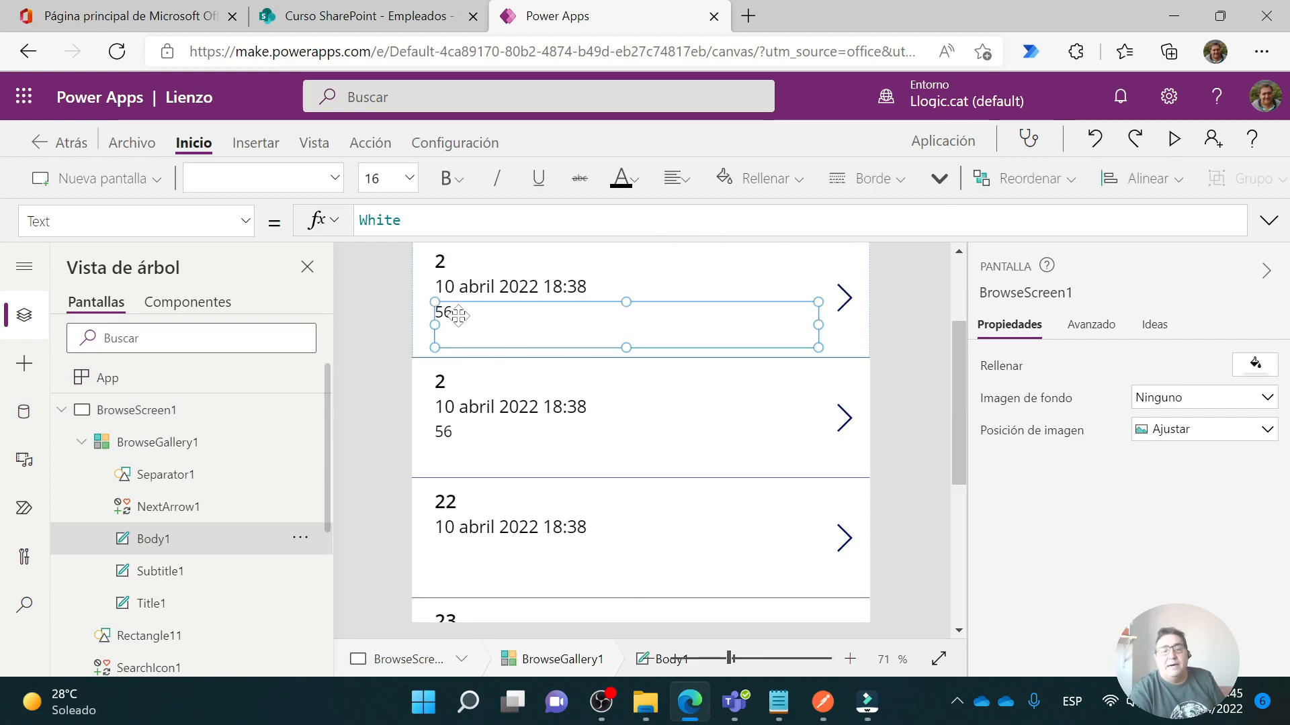
drag(435, 221, 460, 220)
text(Ti)
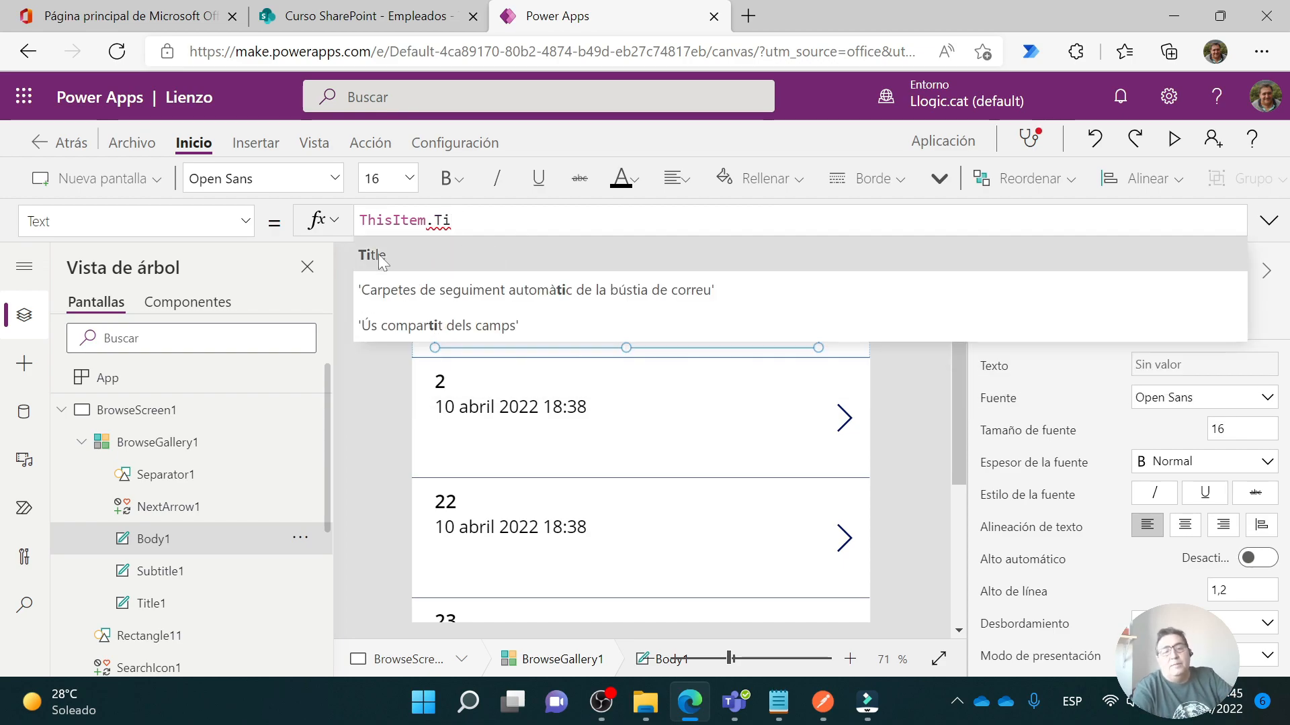
click(379, 257)
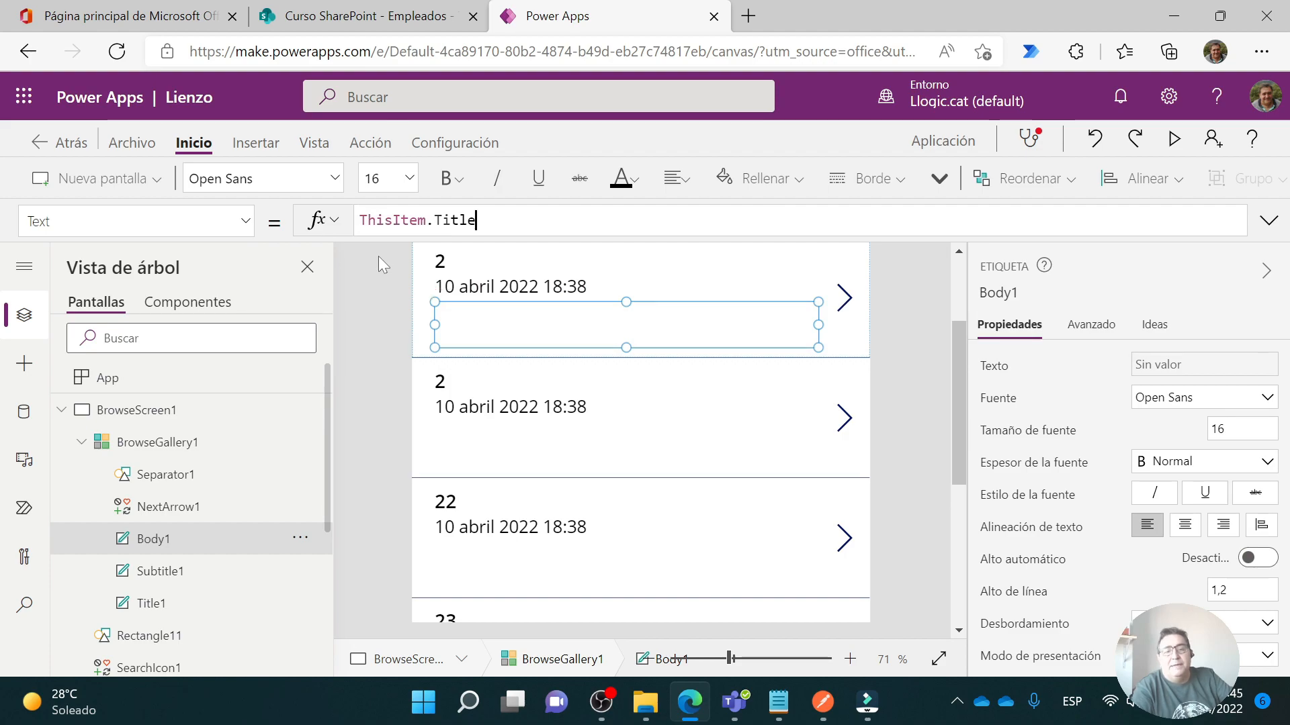
scroll(594, 443, up, 3)
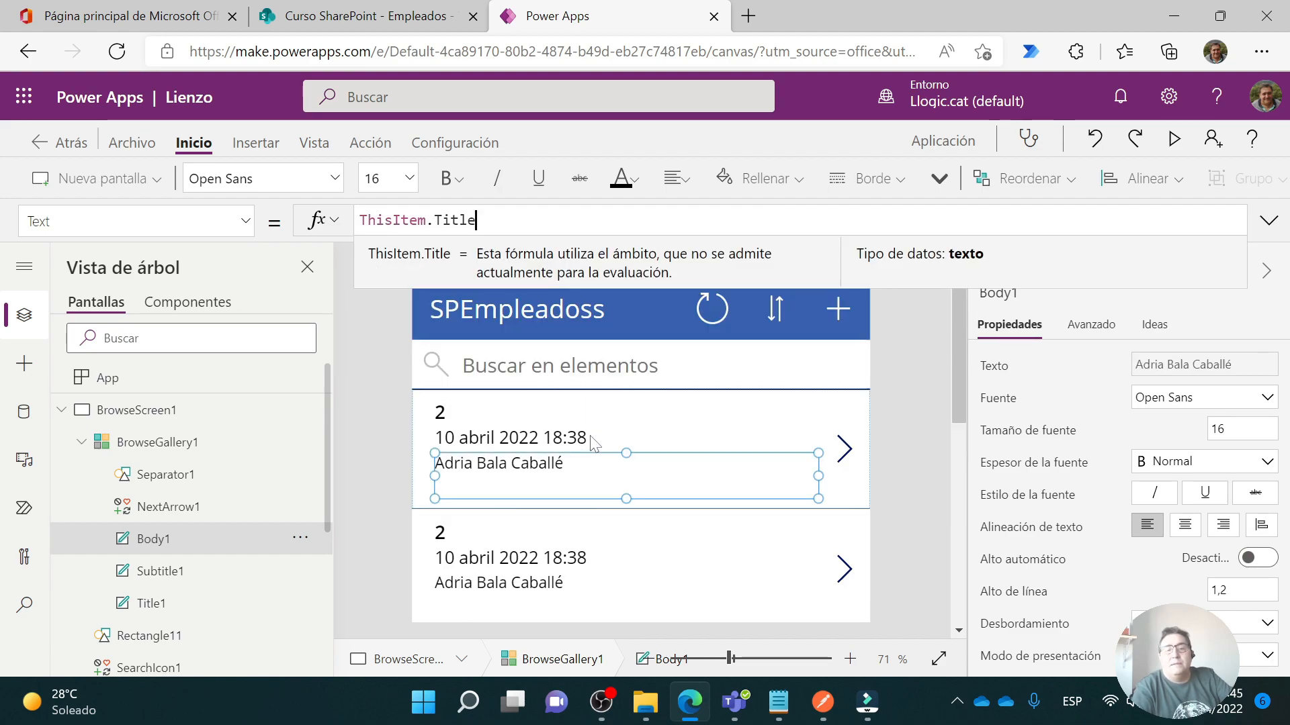
scroll(594, 444, down, 5)
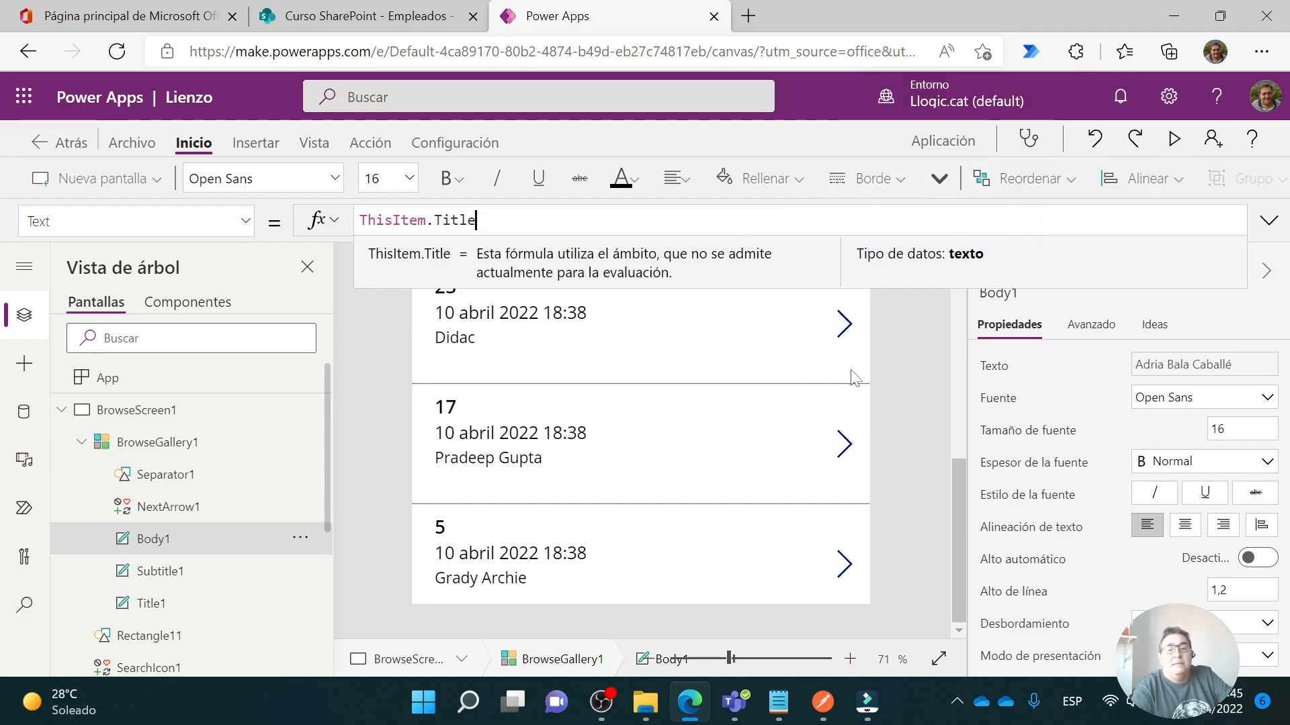
Show DetailScreen1 and inspect the fields and properties of its display form DetailForm1.
click(926, 357)
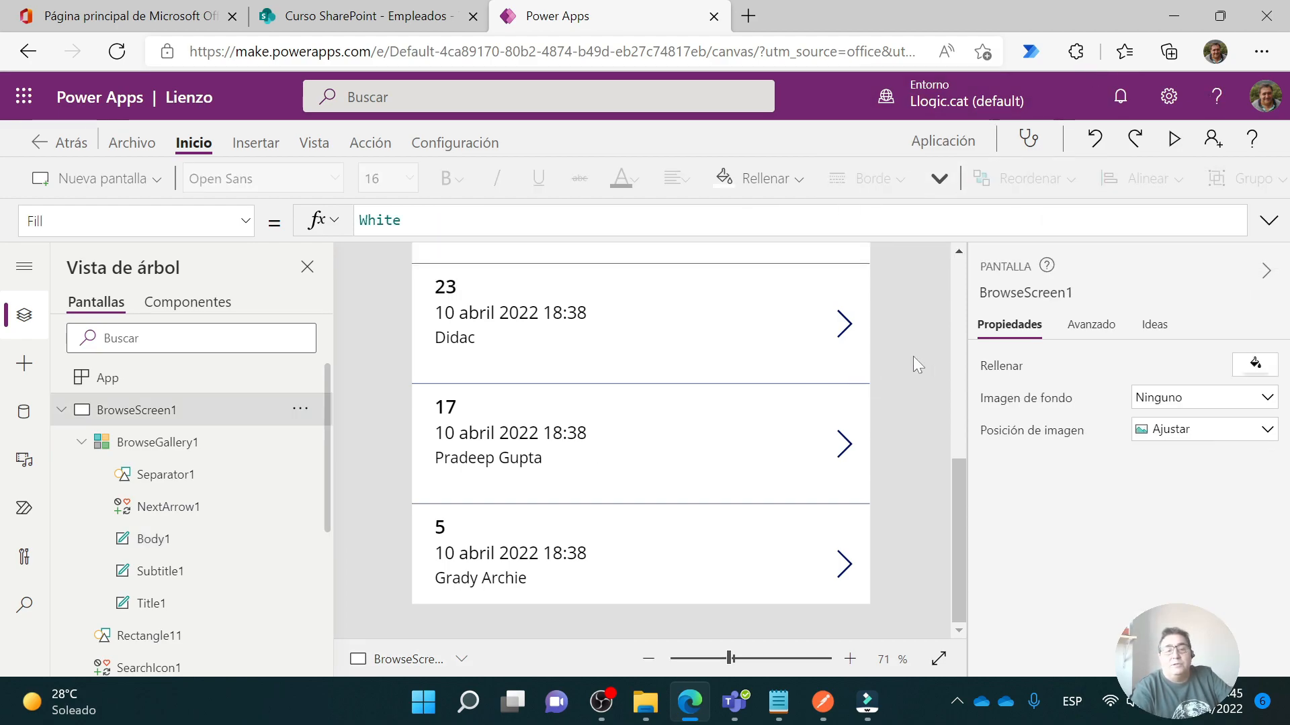
click(61, 410)
click(79, 442)
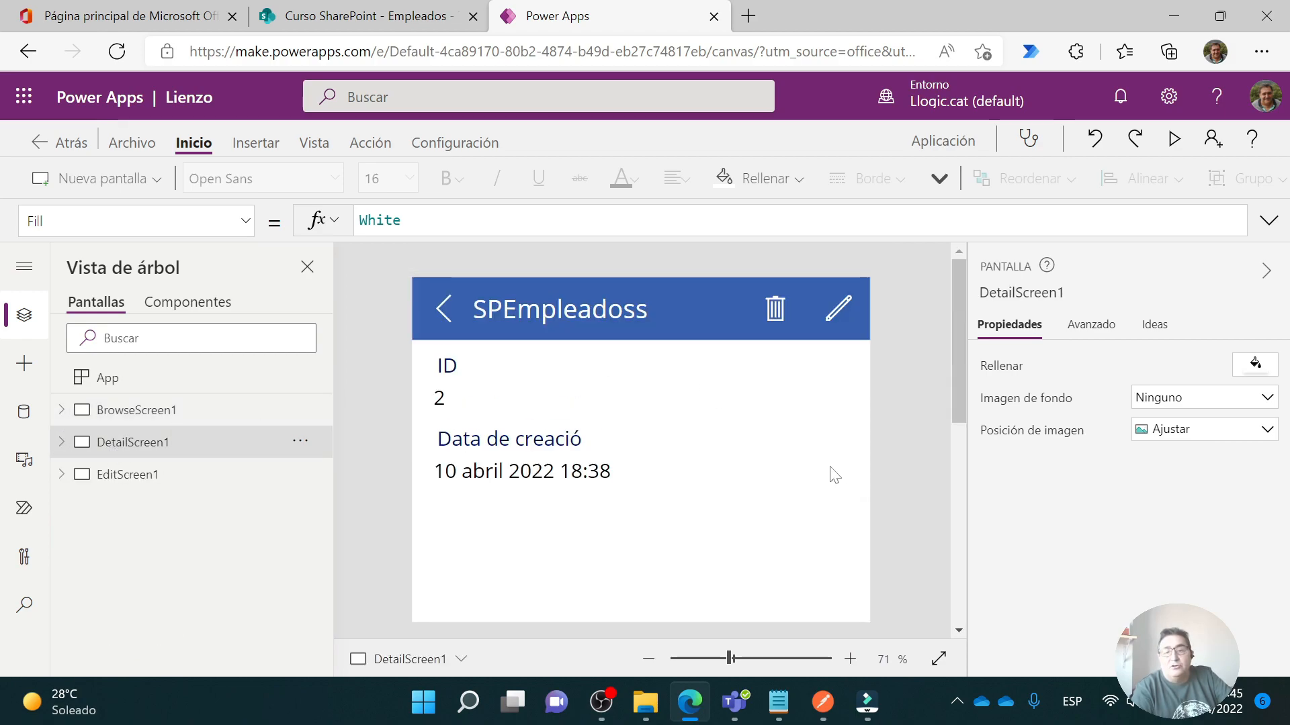
click(833, 529)
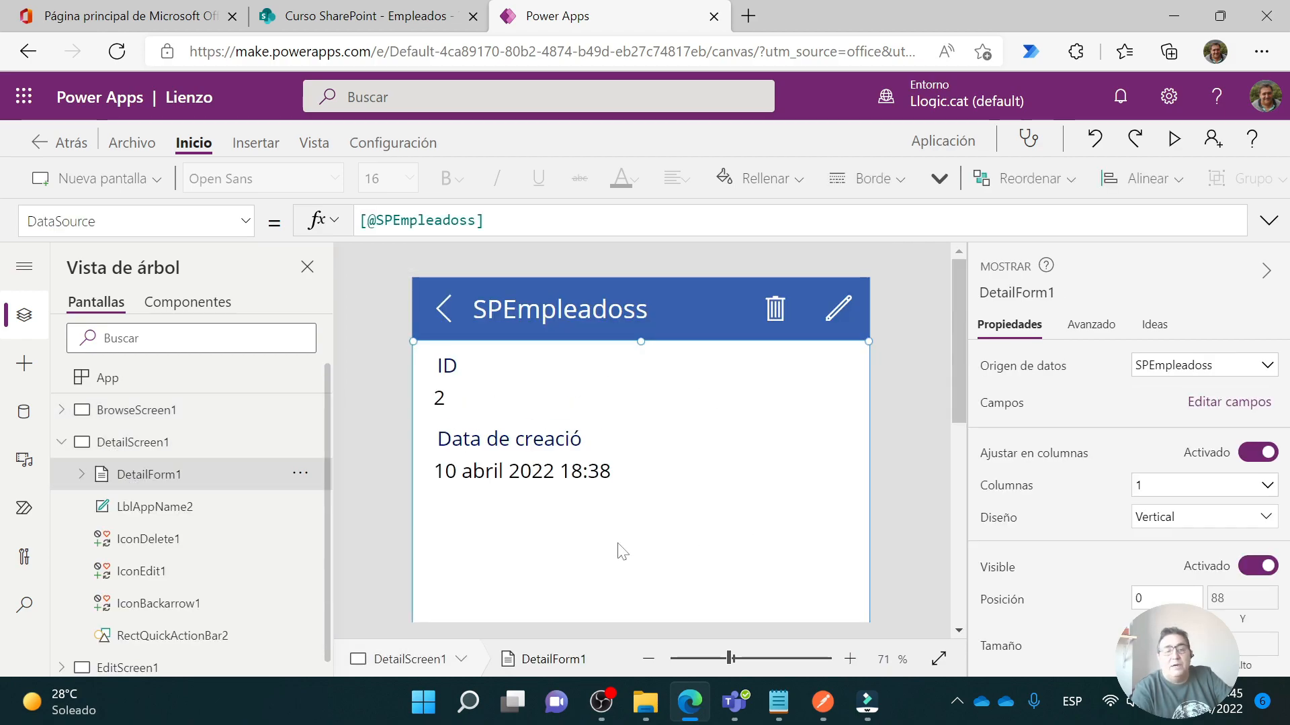
click(65, 443)
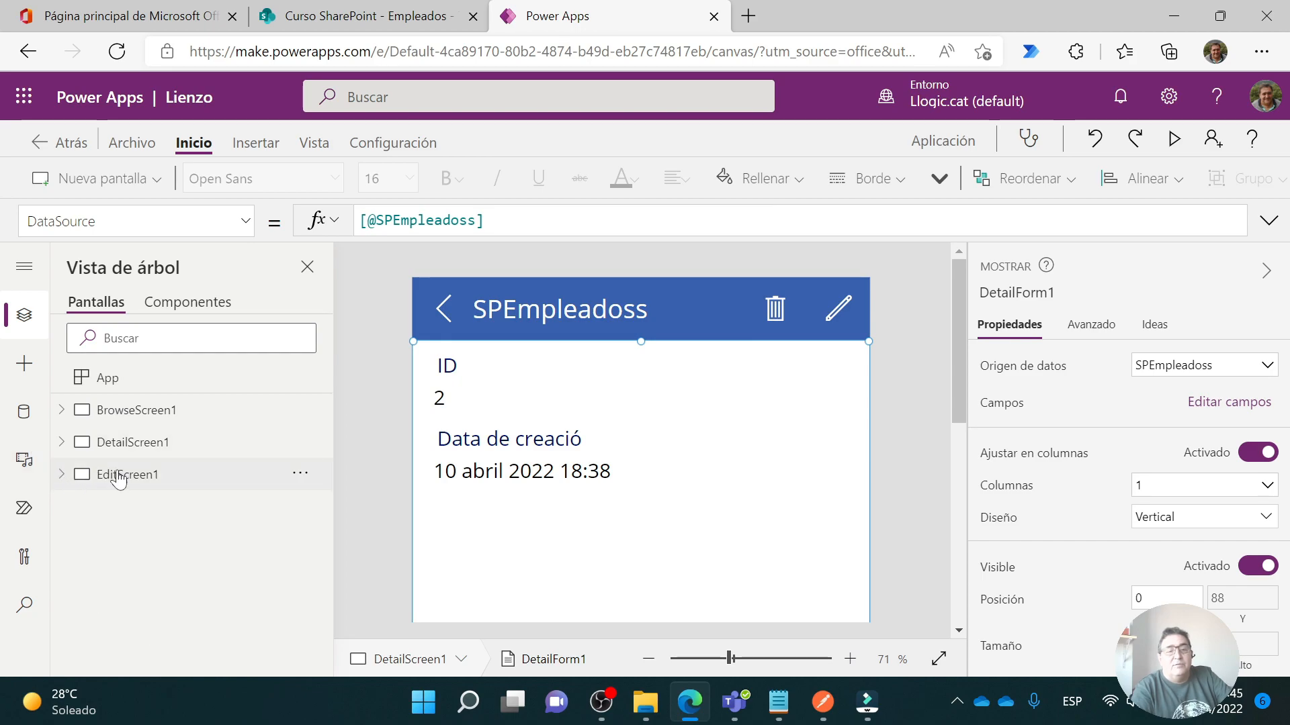
Add the Title field to the form EditForm1 on EditScreen1 and close the field list.
click(109, 473)
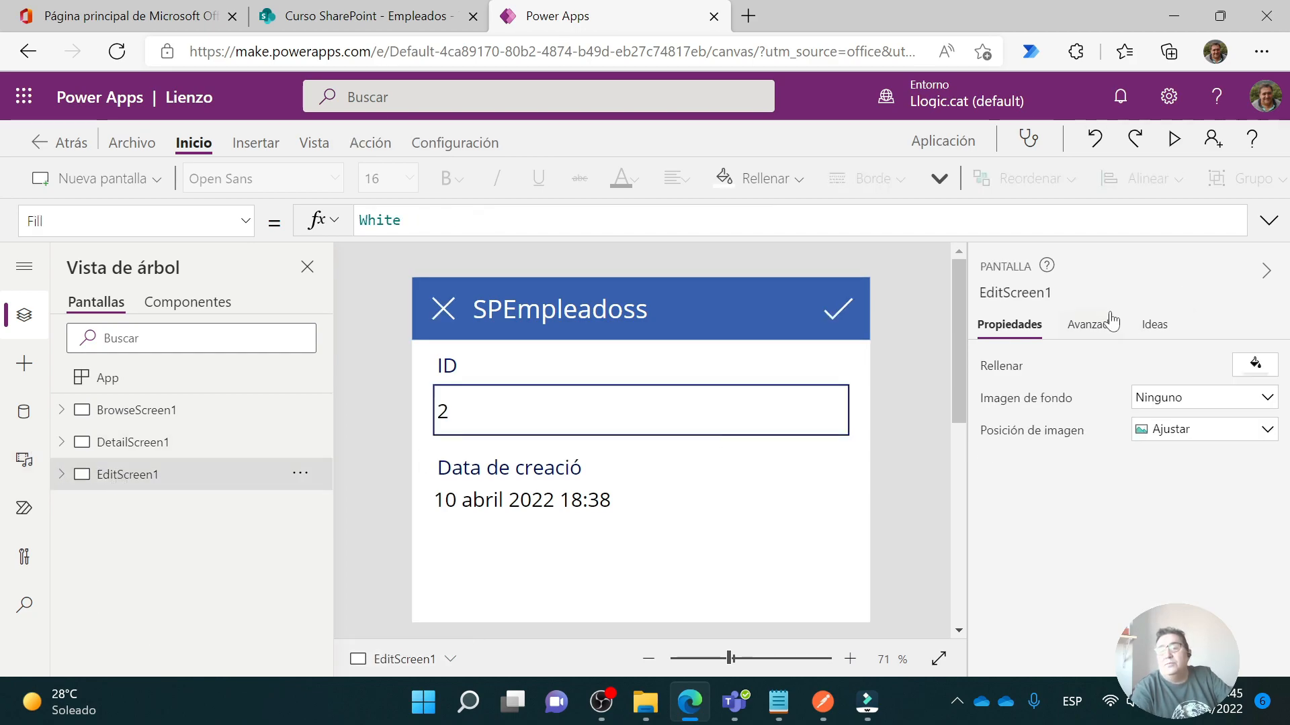
click(830, 581)
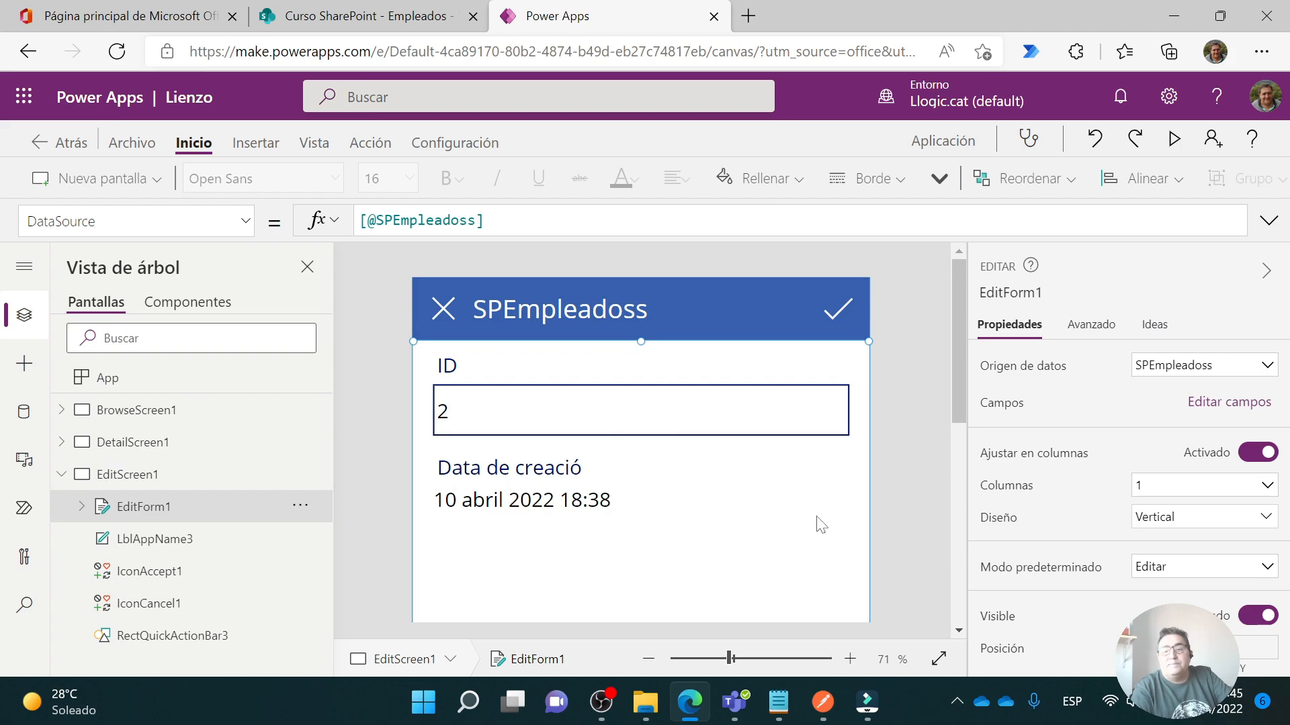
click(1243, 407)
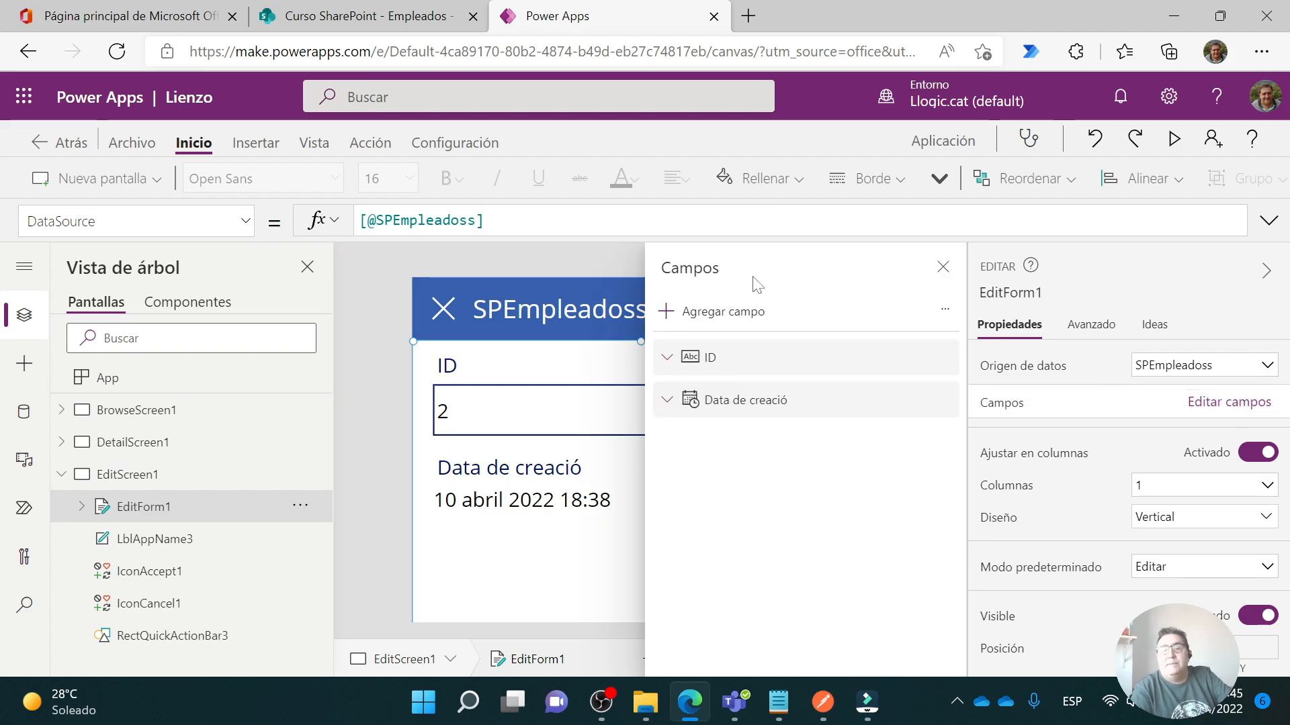
click(736, 319)
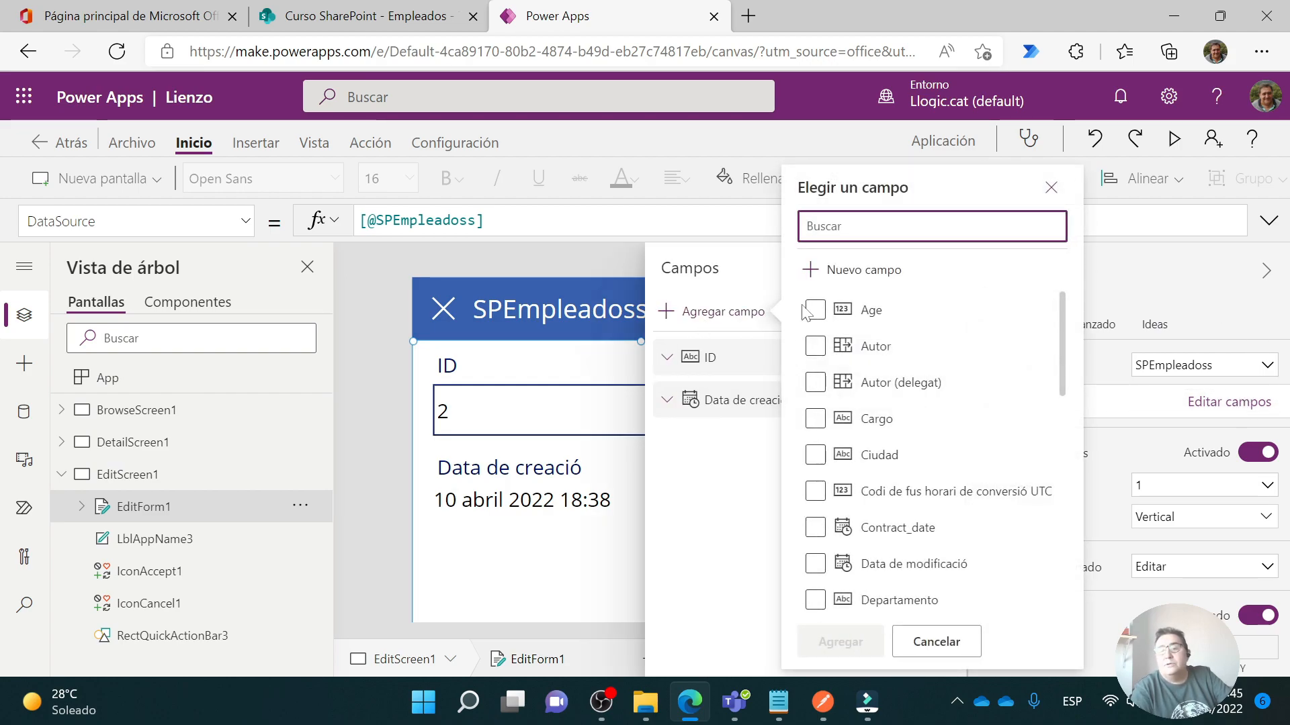
click(837, 446)
scroll(833, 470, down, 2)
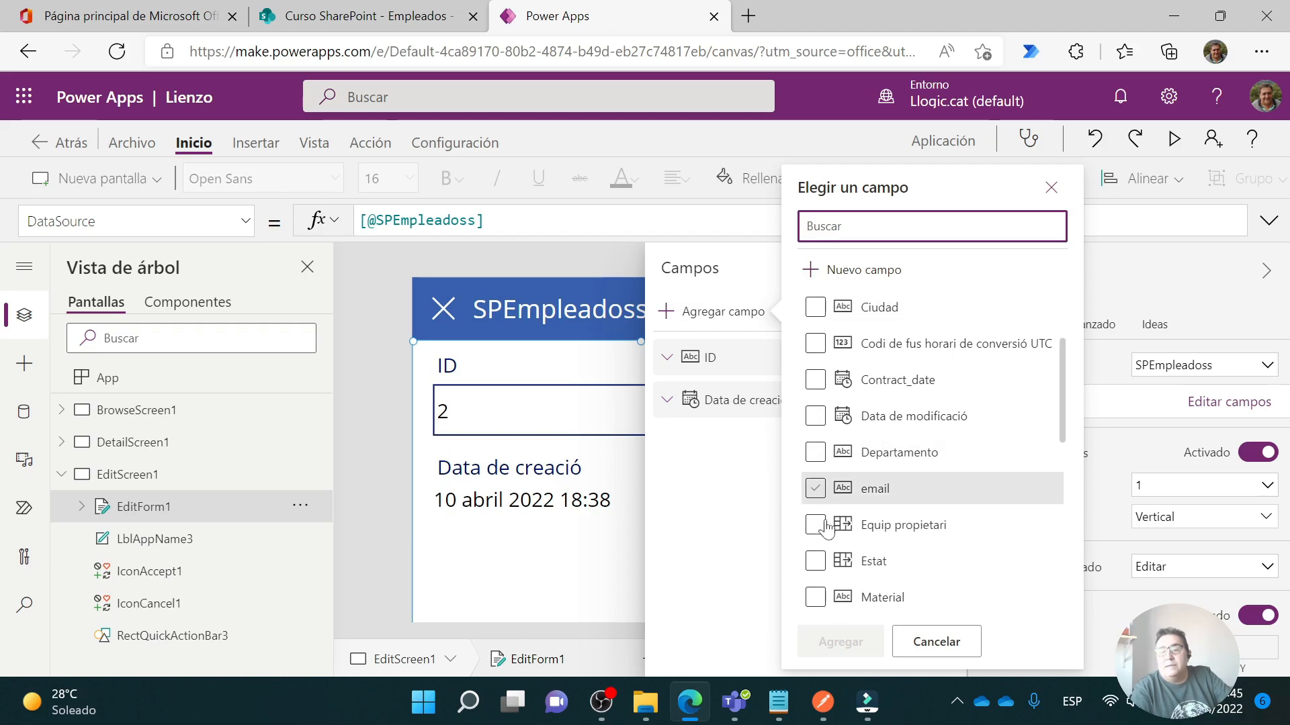
scroll(820, 463, down, 4)
click(815, 497)
scroll(824, 534, down, 4)
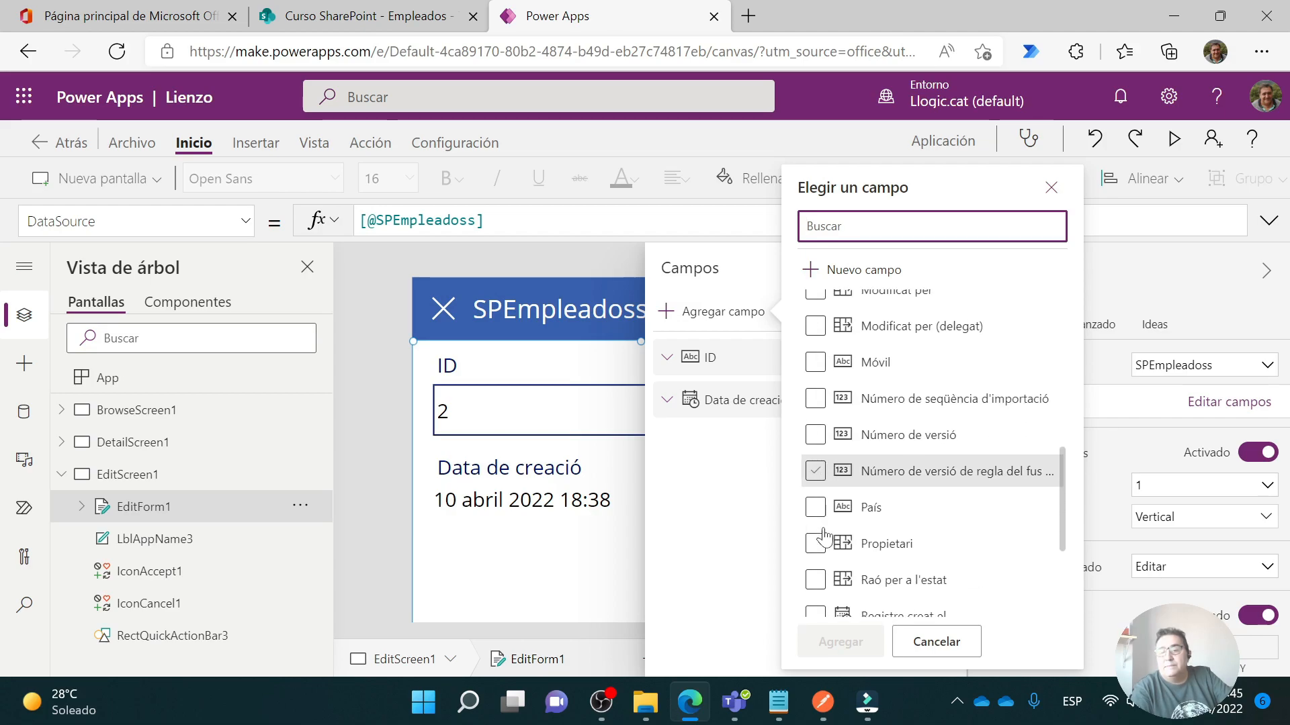
click(813, 591)
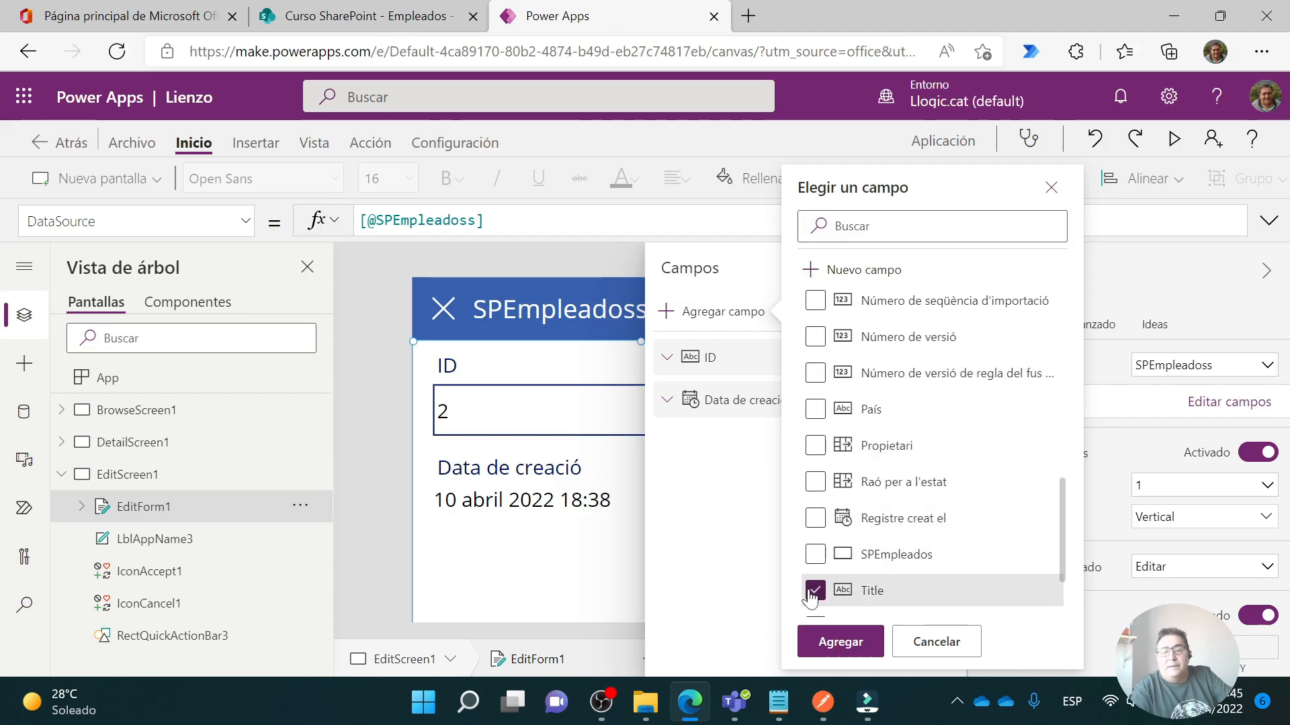
click(841, 641)
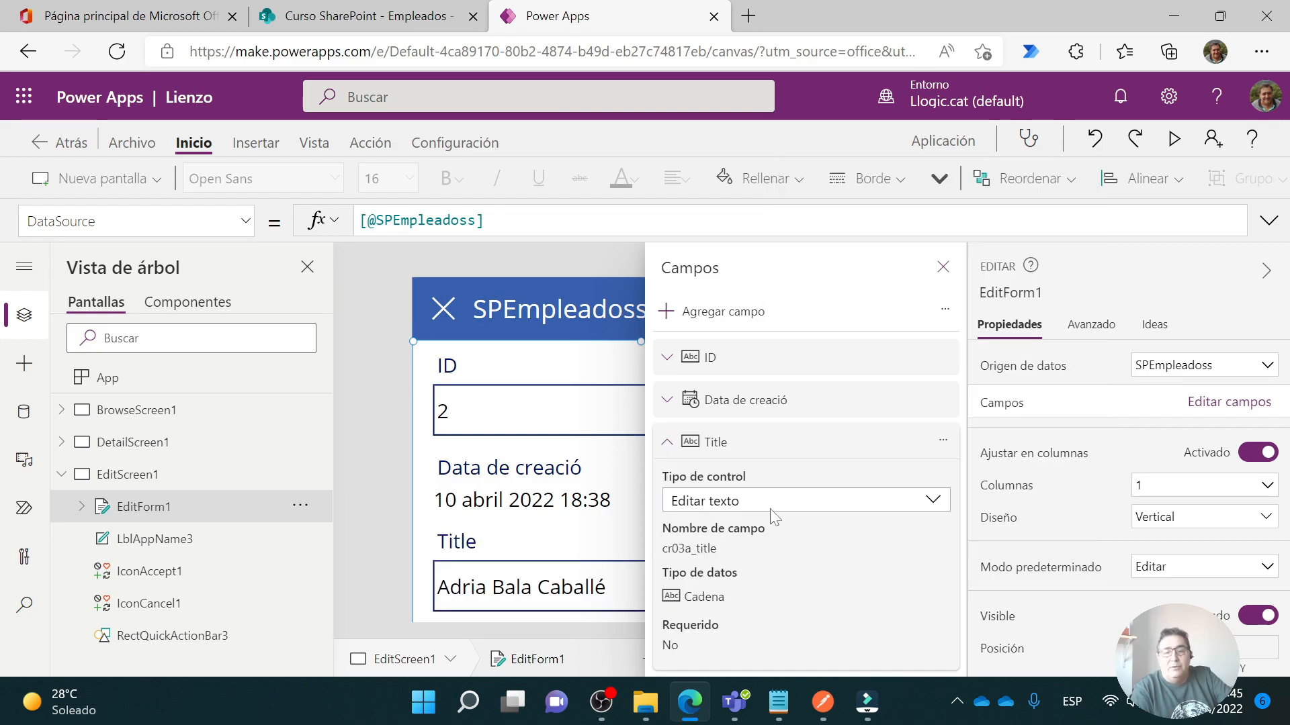
click(512, 257)
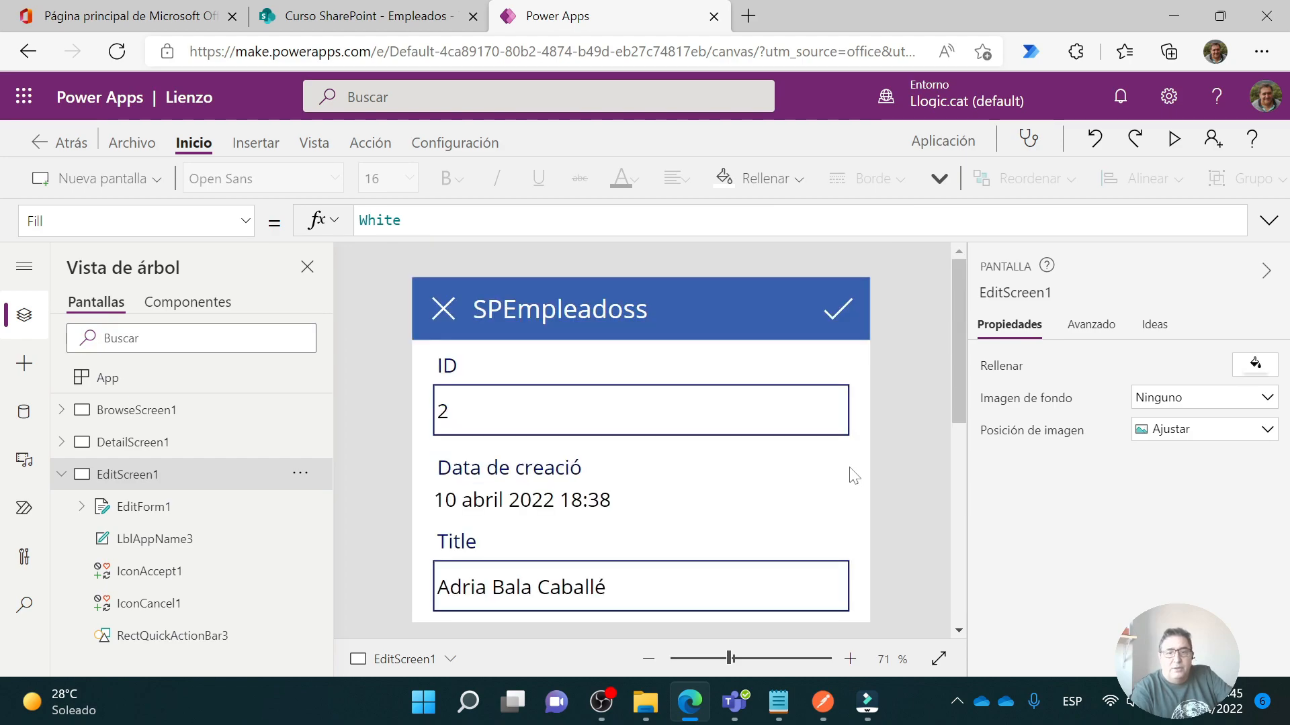
Preview the edit screen with the Title field, compare it with the SharePoint Empleados list, and end the preview.
click(1169, 142)
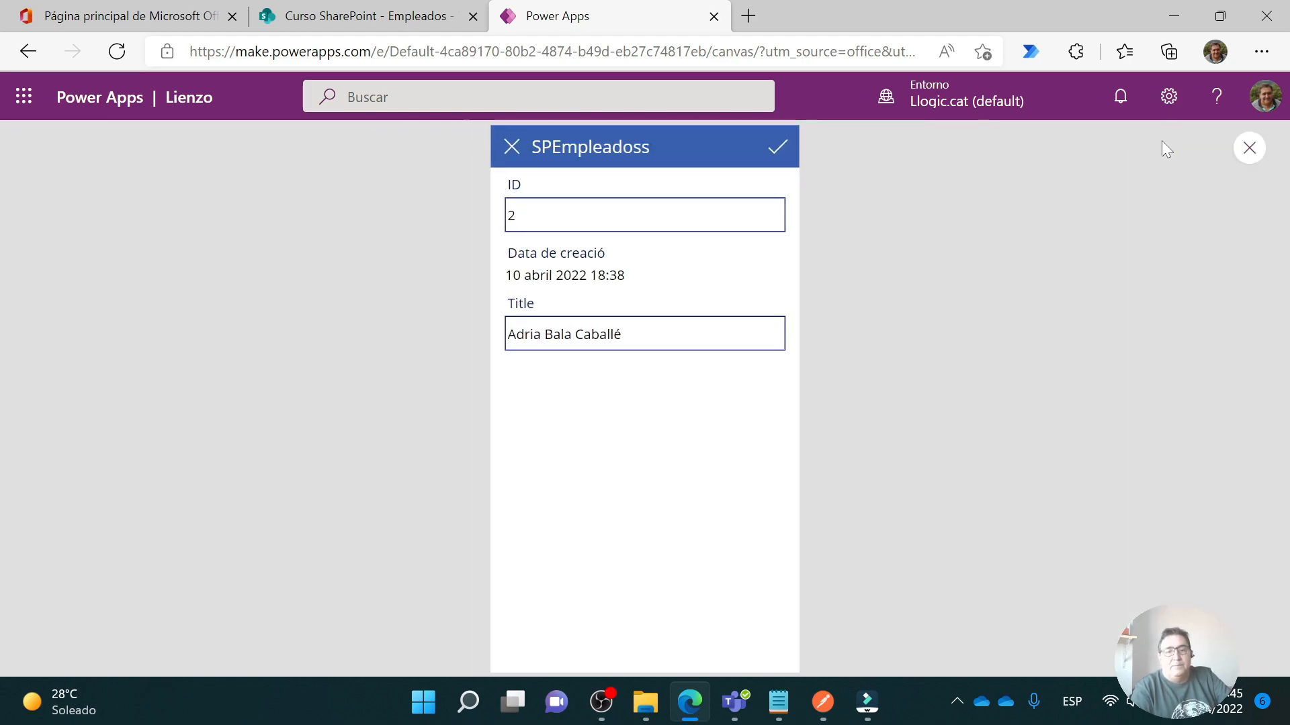
click(778, 149)
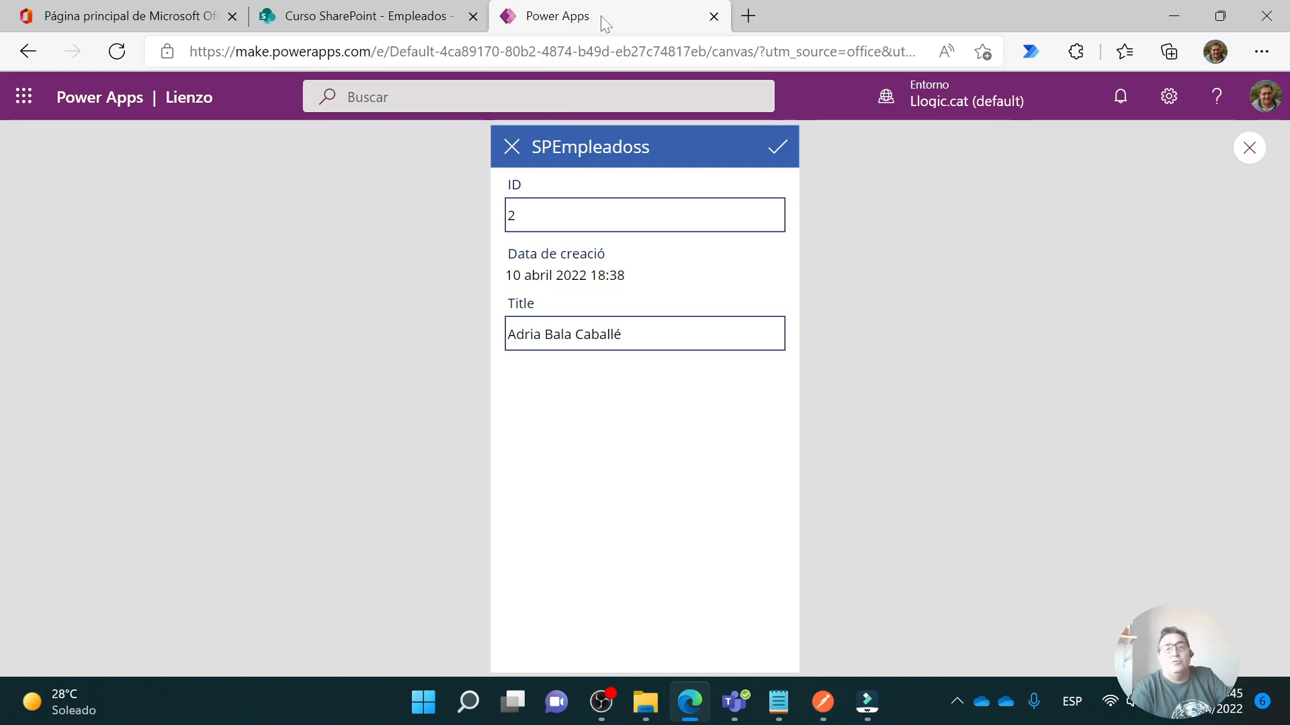
click(346, 20)
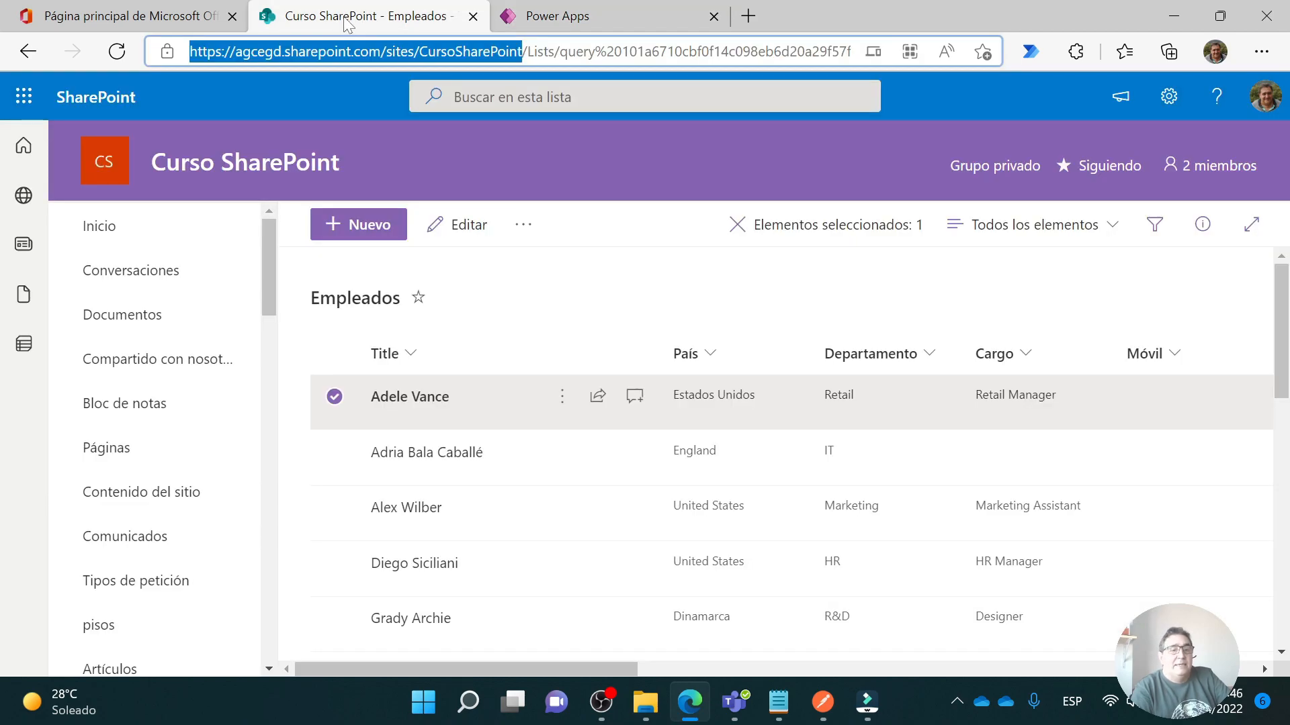
click(513, 15)
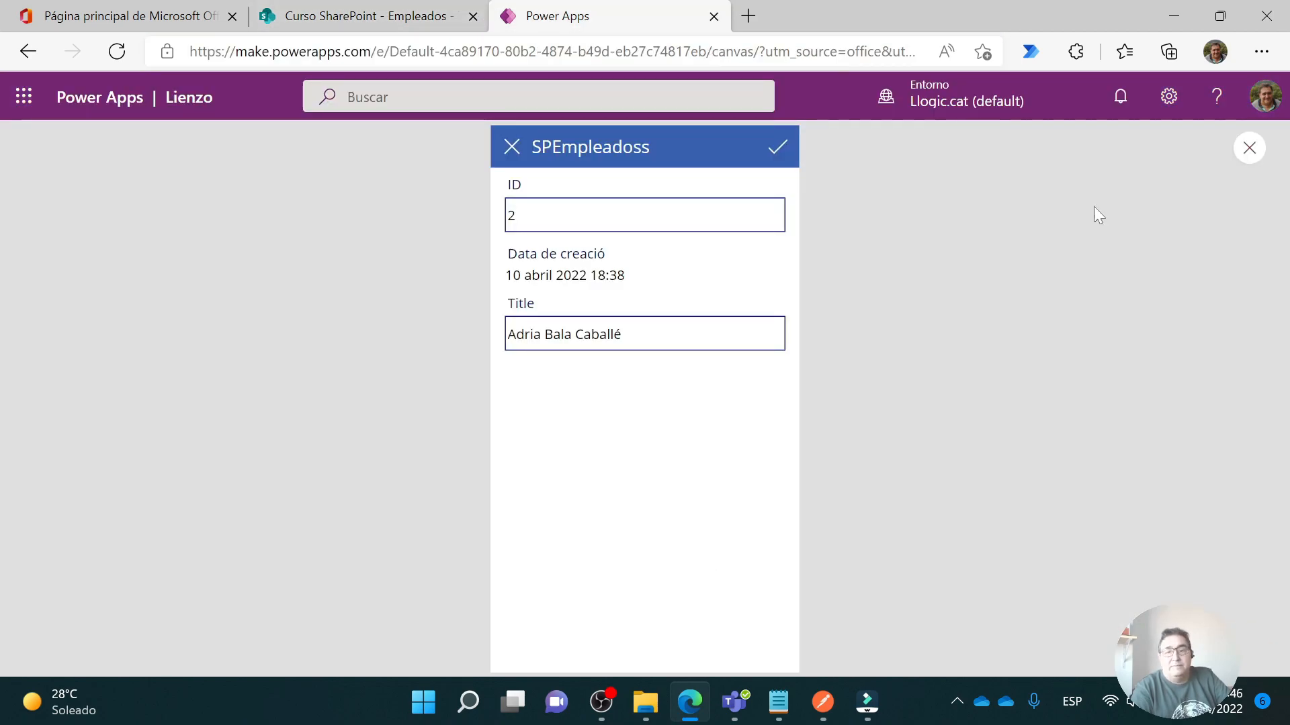
click(1249, 149)
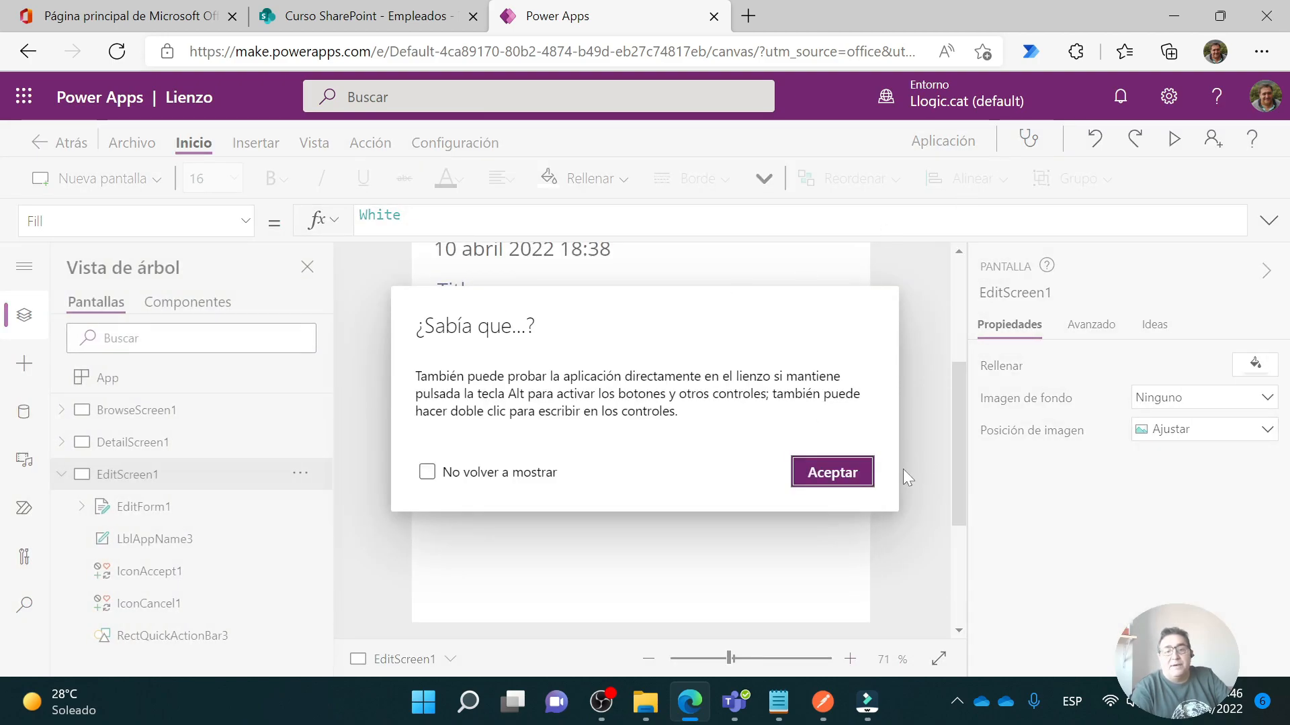
click(832, 483)
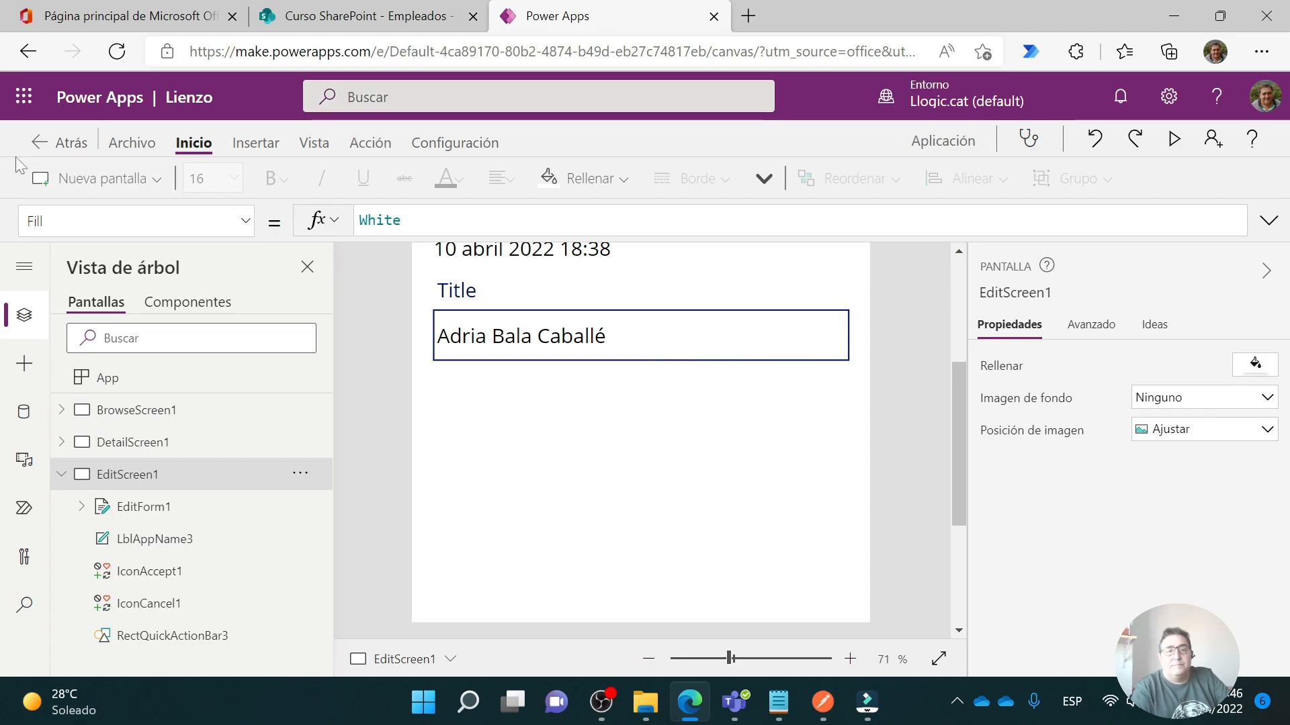
Leave the canvas app editor and open the list of Dataverse tables at SPEmpleados.
click(43, 143)
click(737, 466)
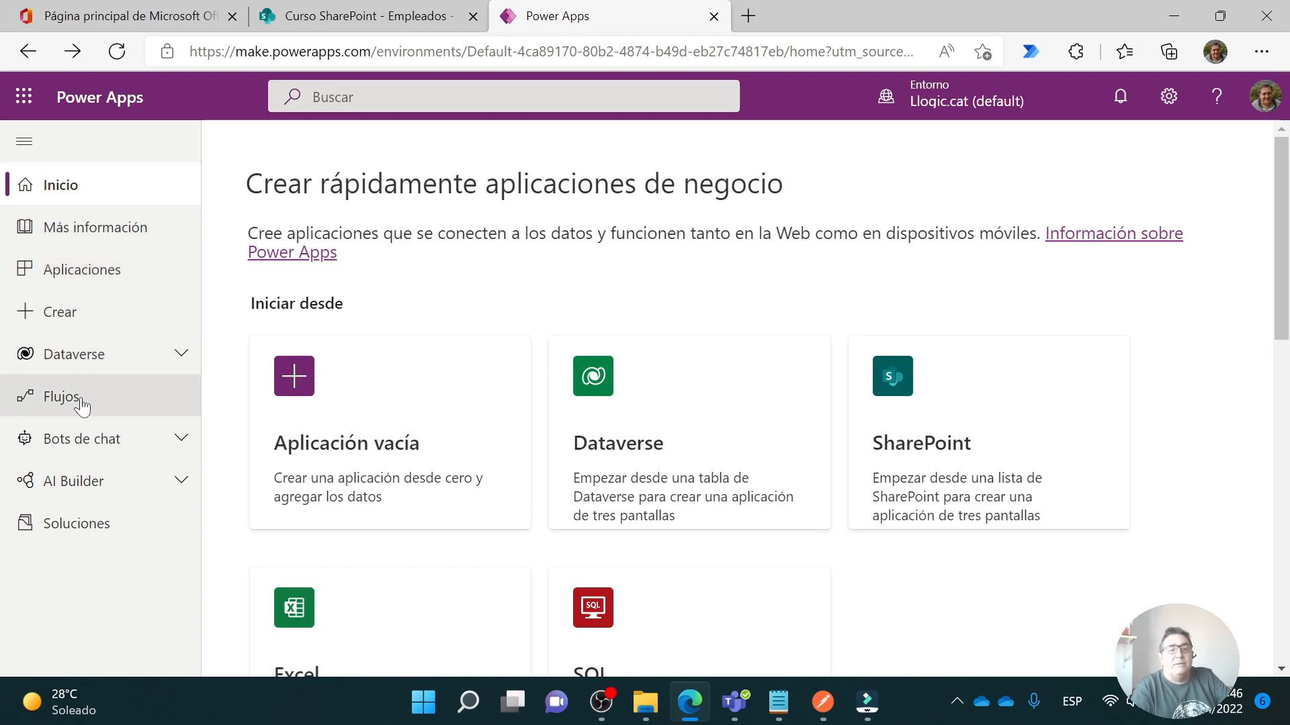
click(140, 356)
click(81, 403)
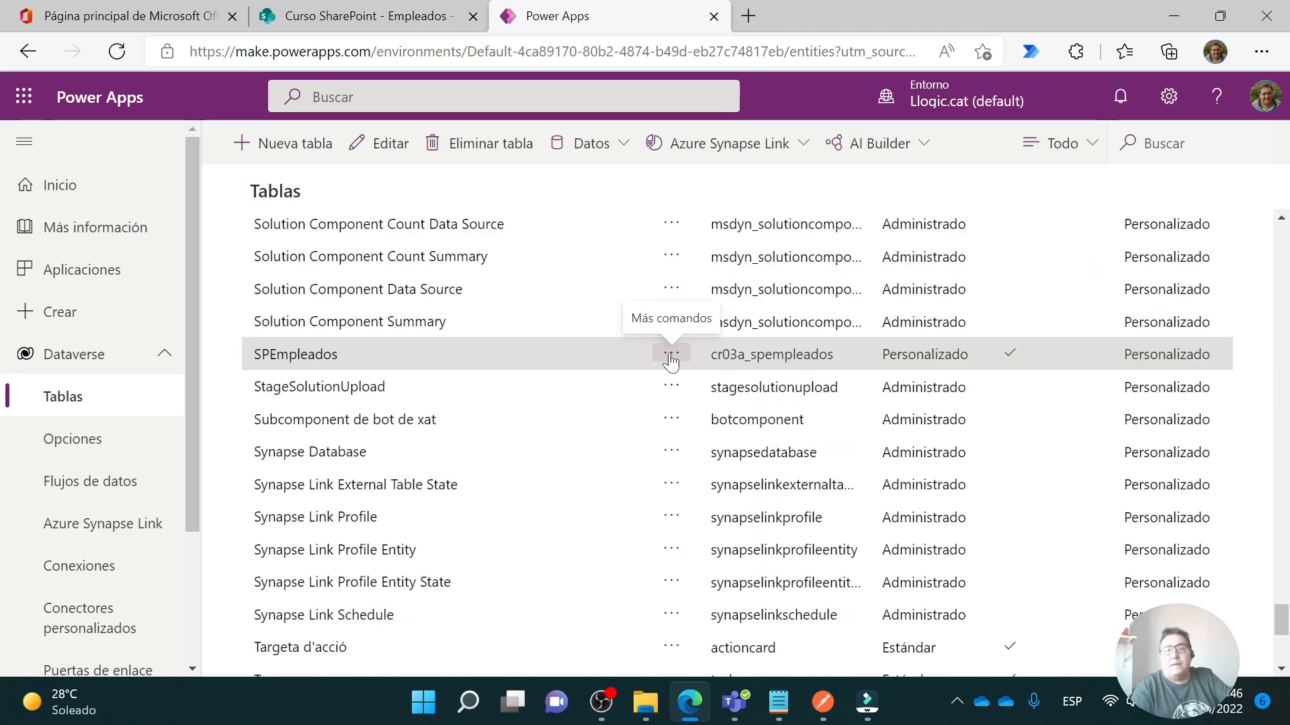
Open the SPEmpleados table's data for editing in Excel and trust the Microsoft PowerApps Office Add-in.
click(626, 151)
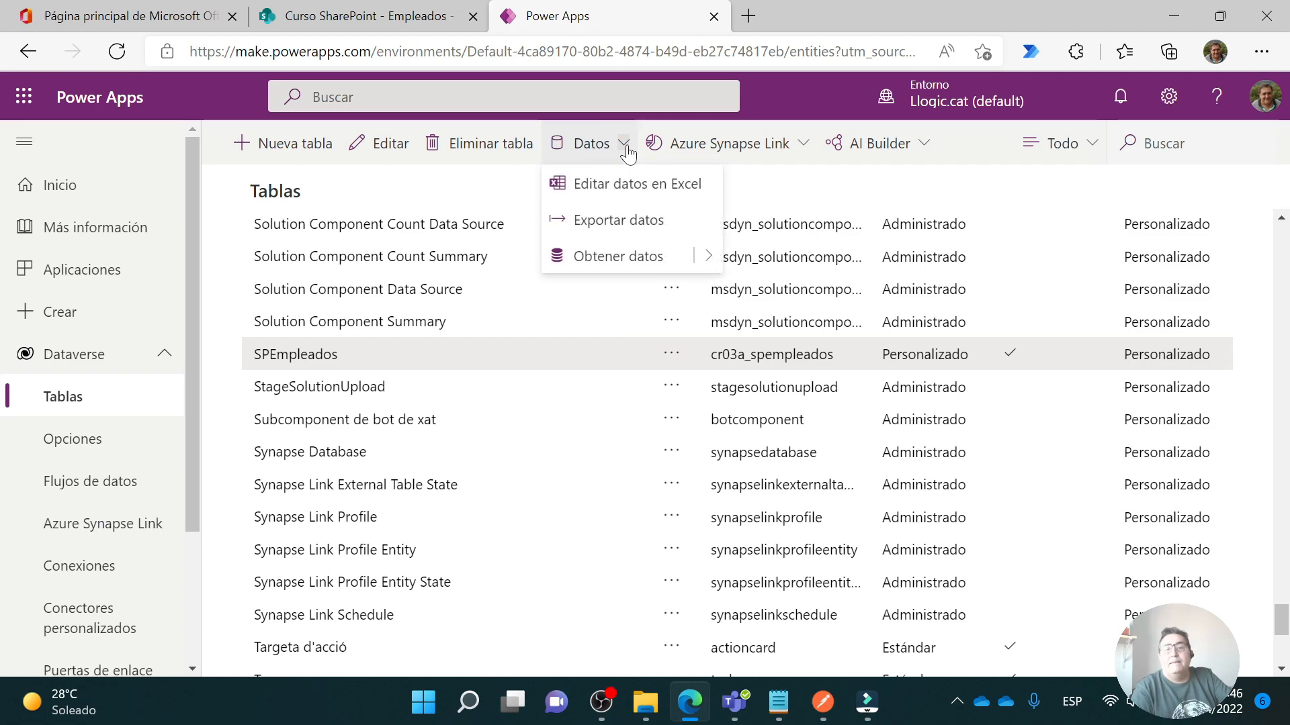
click(620, 200)
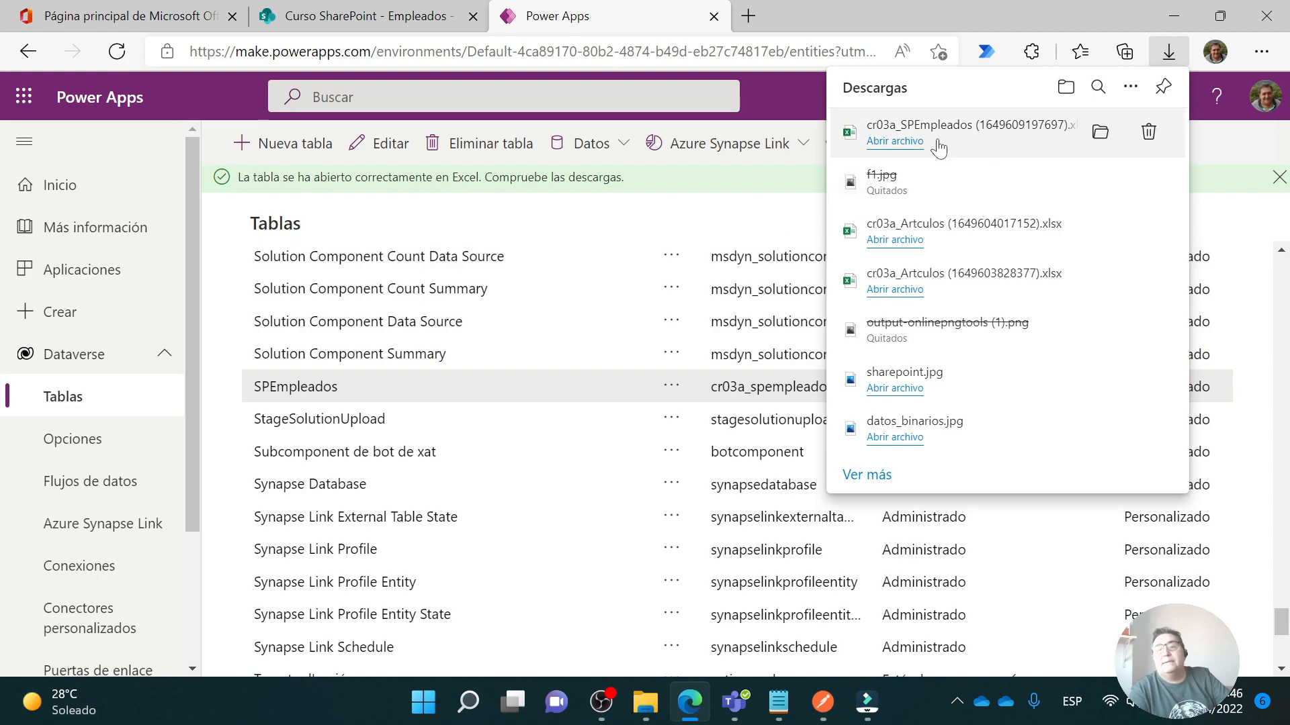
click(910, 142)
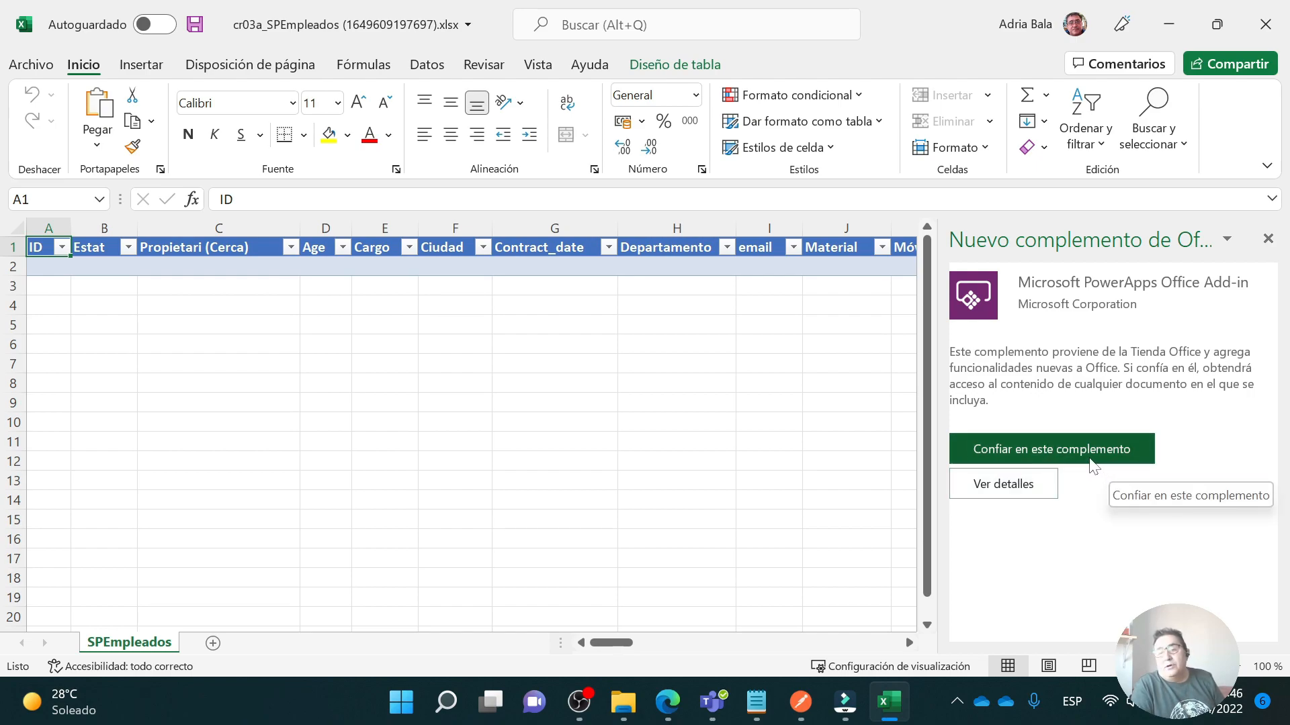
click(1090, 459)
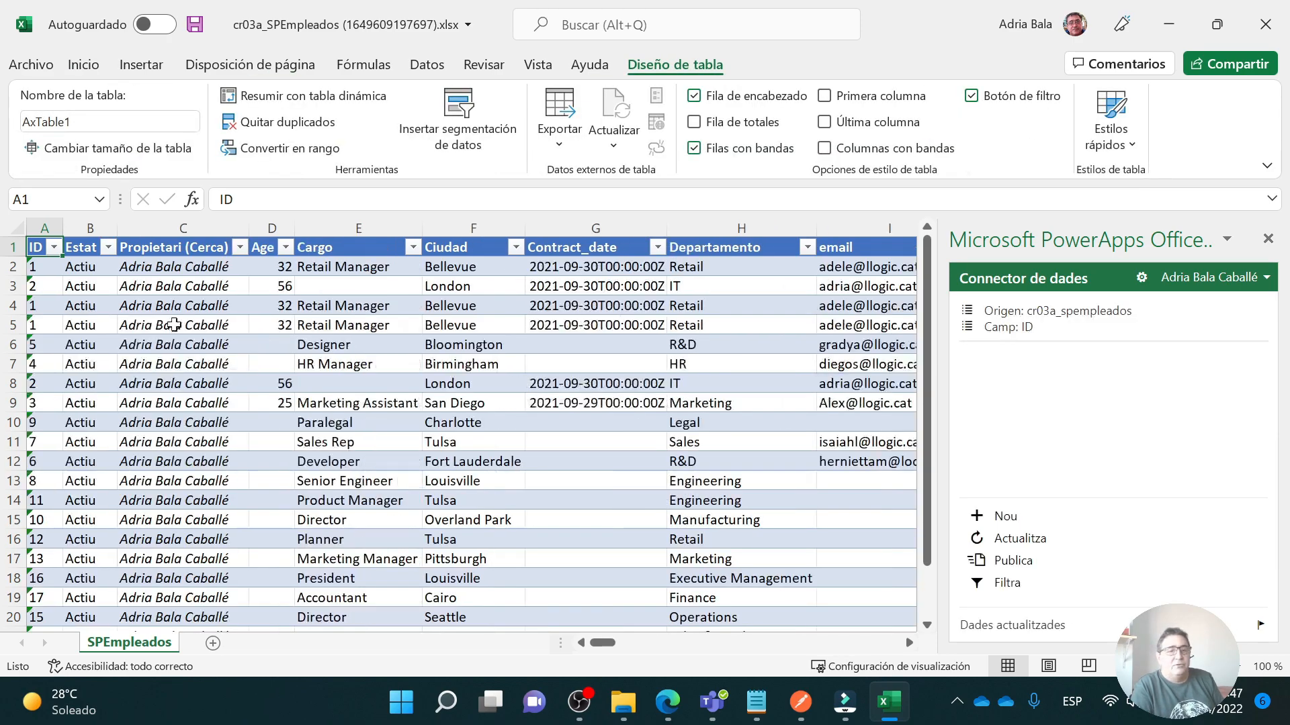
Examine the SPEmpleados records loaded into the Excel table from the first to the last row.
scroll(245, 442, down, 3)
scroll(241, 484, up, 4)
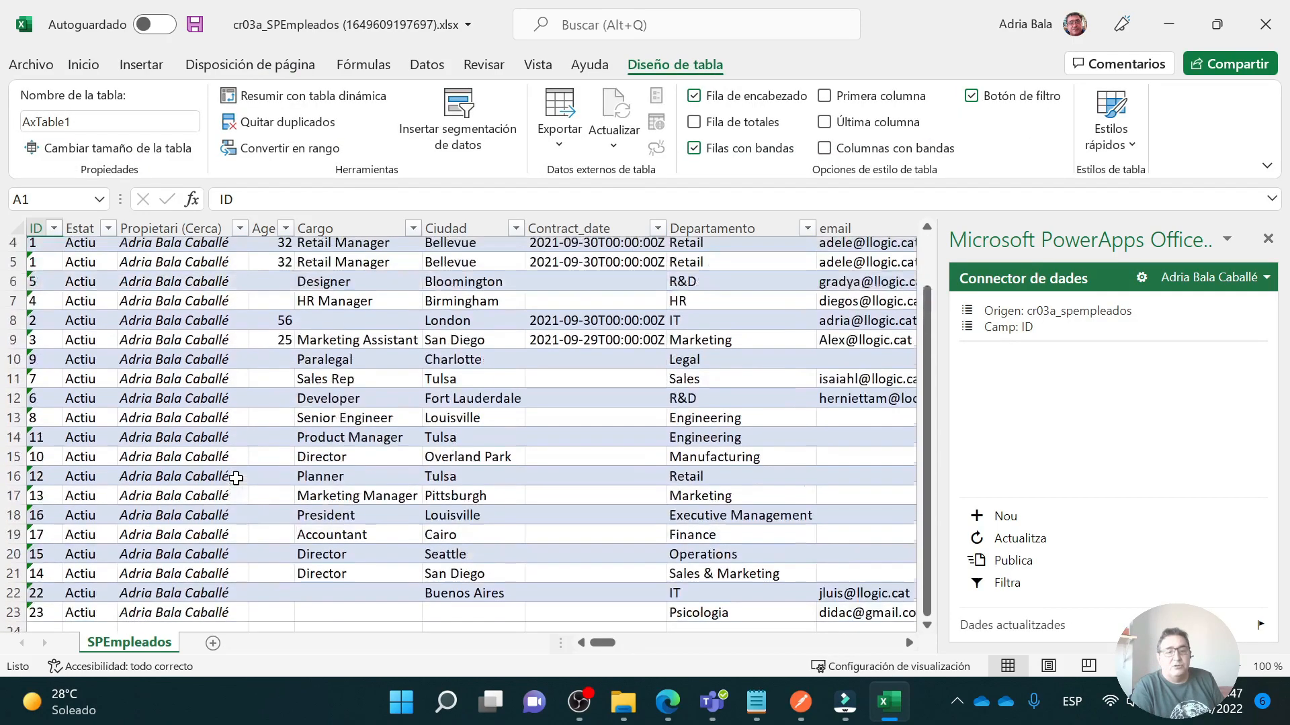
click(370, 543)
scroll(417, 547, down, 3)
scroll(410, 543, up, 3)
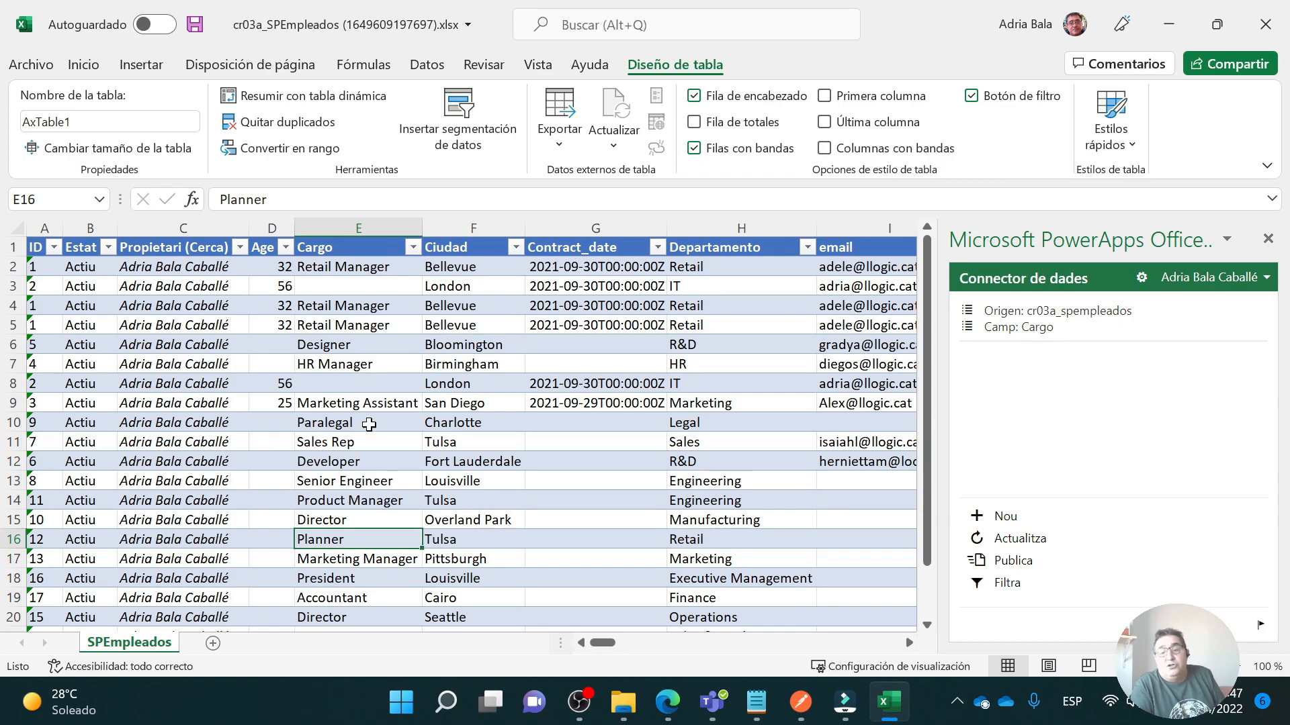
scroll(390, 393, down, 4)
scroll(403, 417, up, 3)
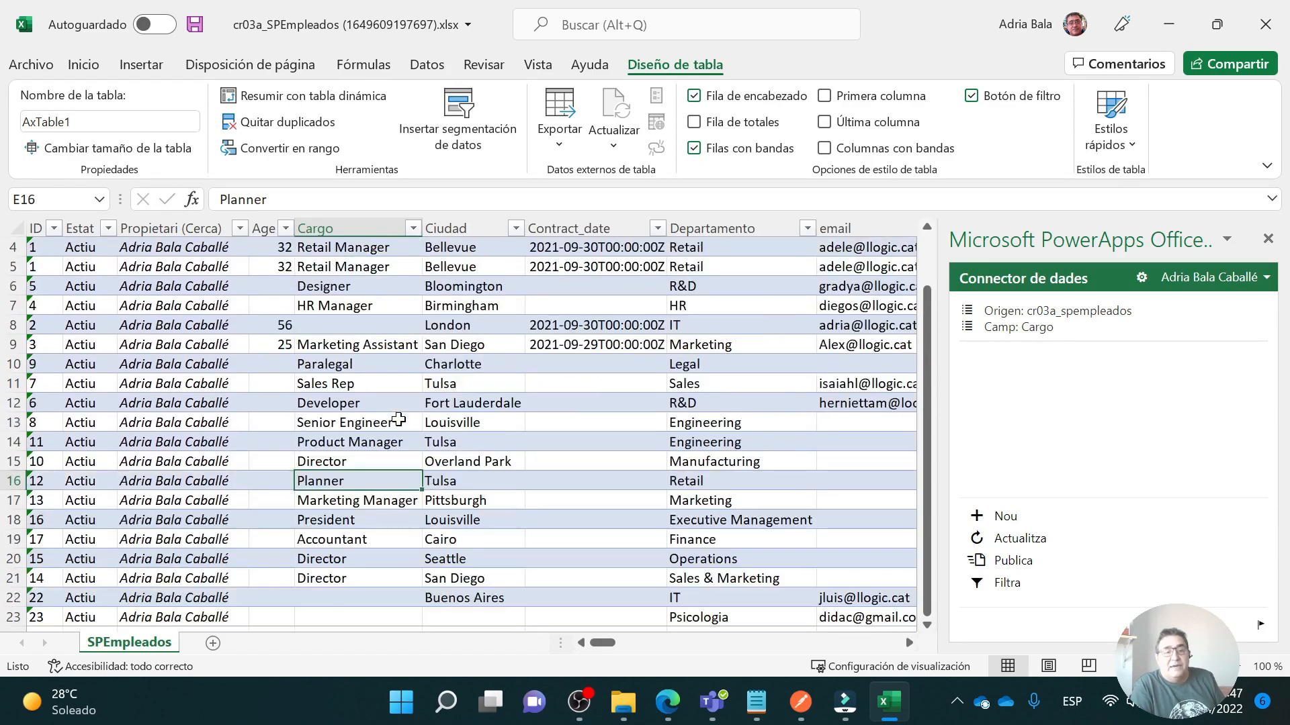
scroll(399, 420, up, 1)
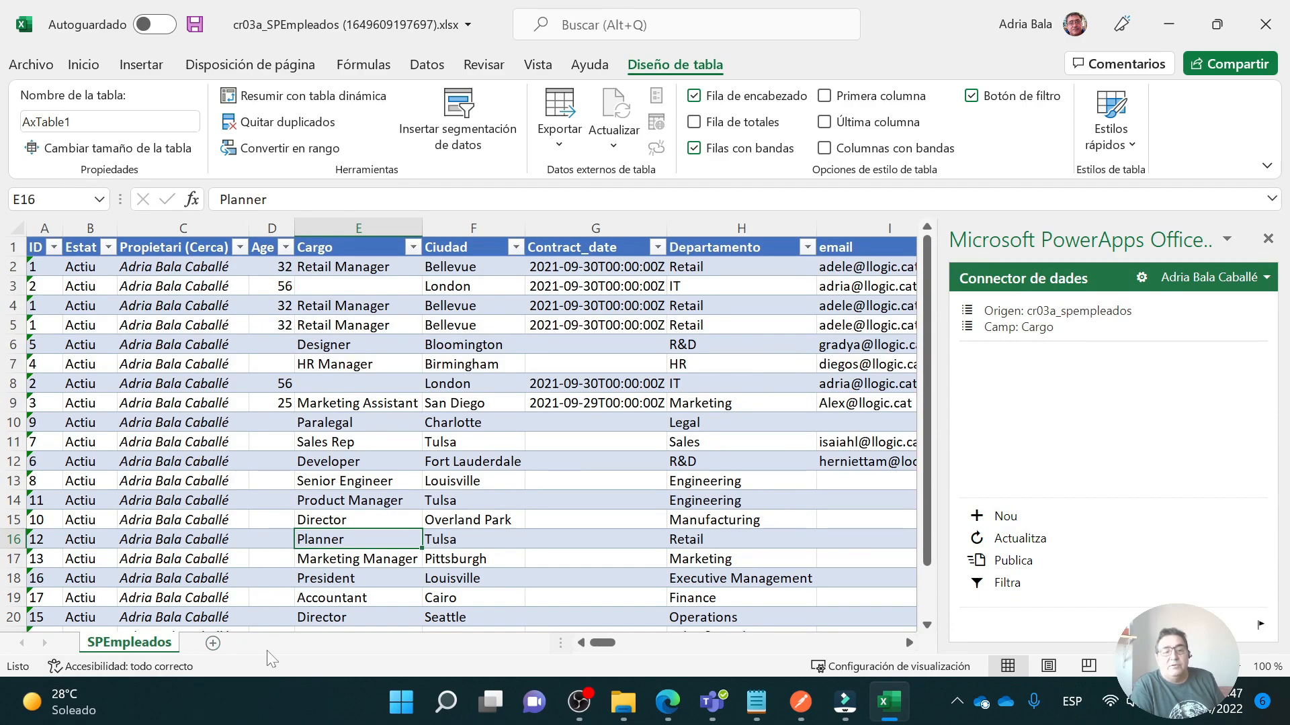
Append a period to the first record's Title in cell M2 and publish the change to Dataverse.
drag(606, 646, 669, 649)
click(650, 269)
key(F2)
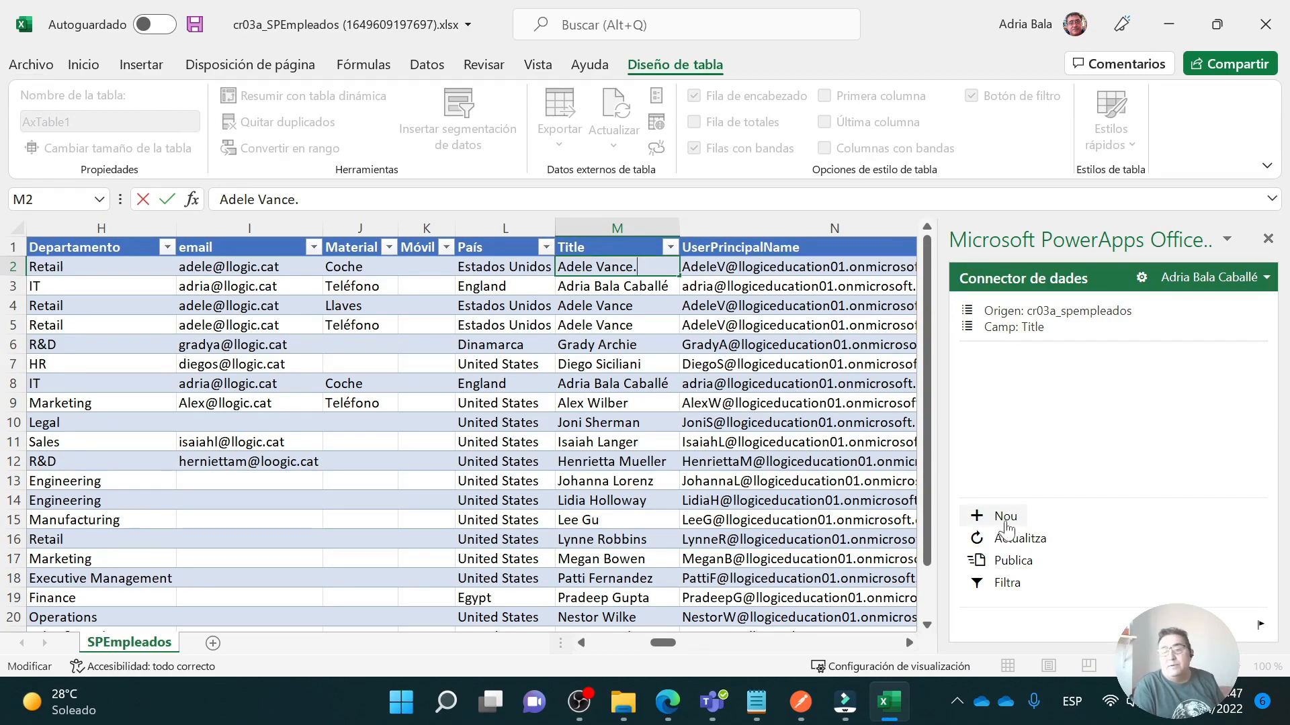
click(1008, 569)
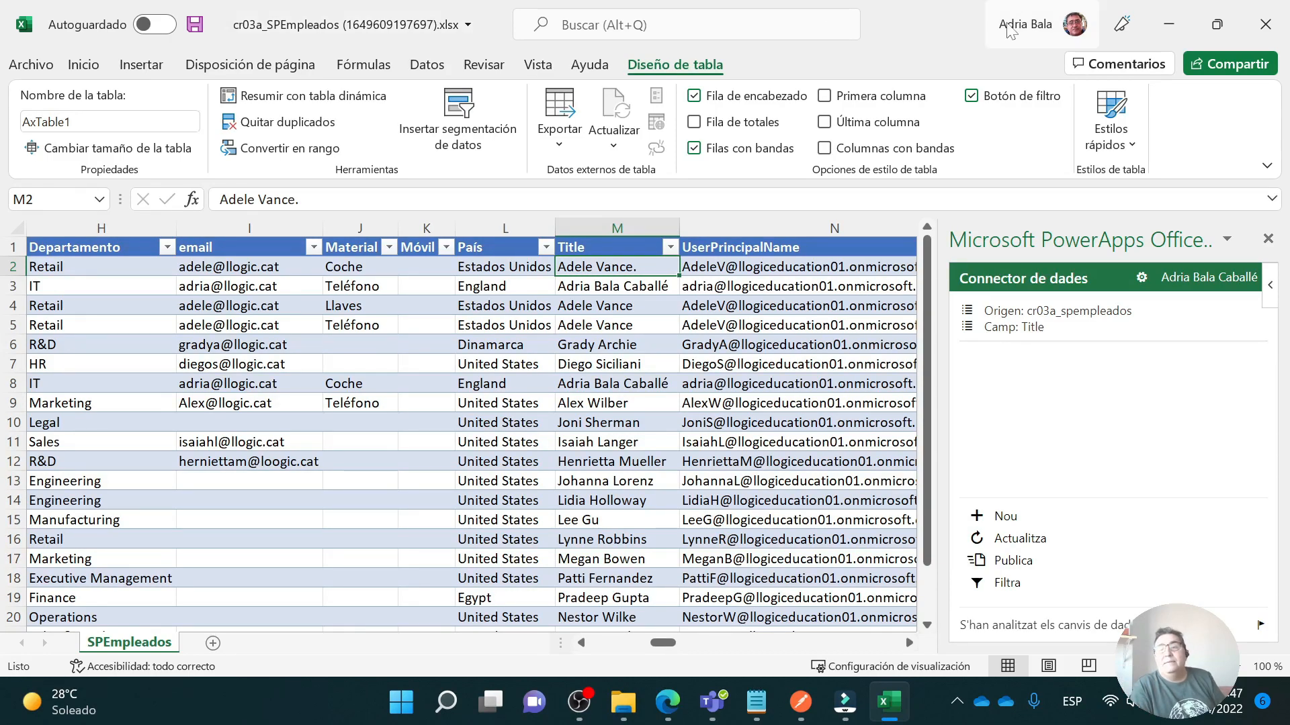
Switch back to Power Apps, show the SPEmpleados table's data with all columns, and check the first record's Title.
click(1169, 29)
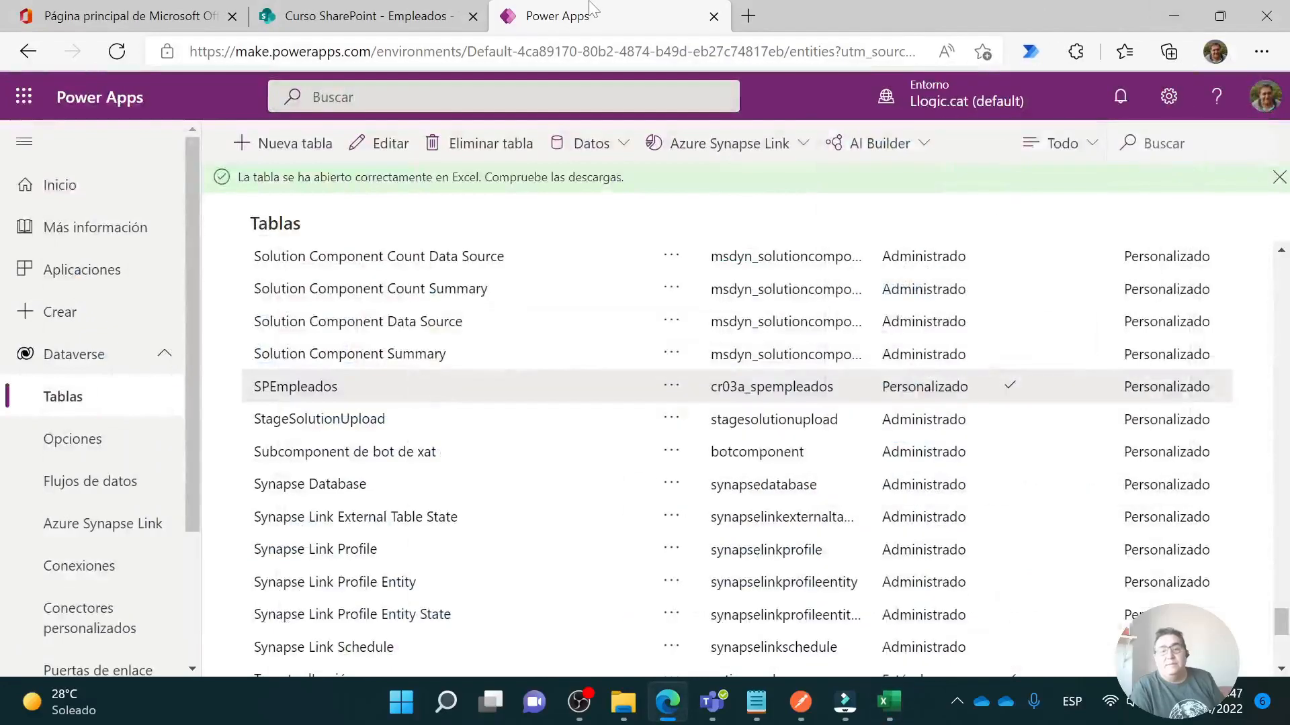
click(298, 390)
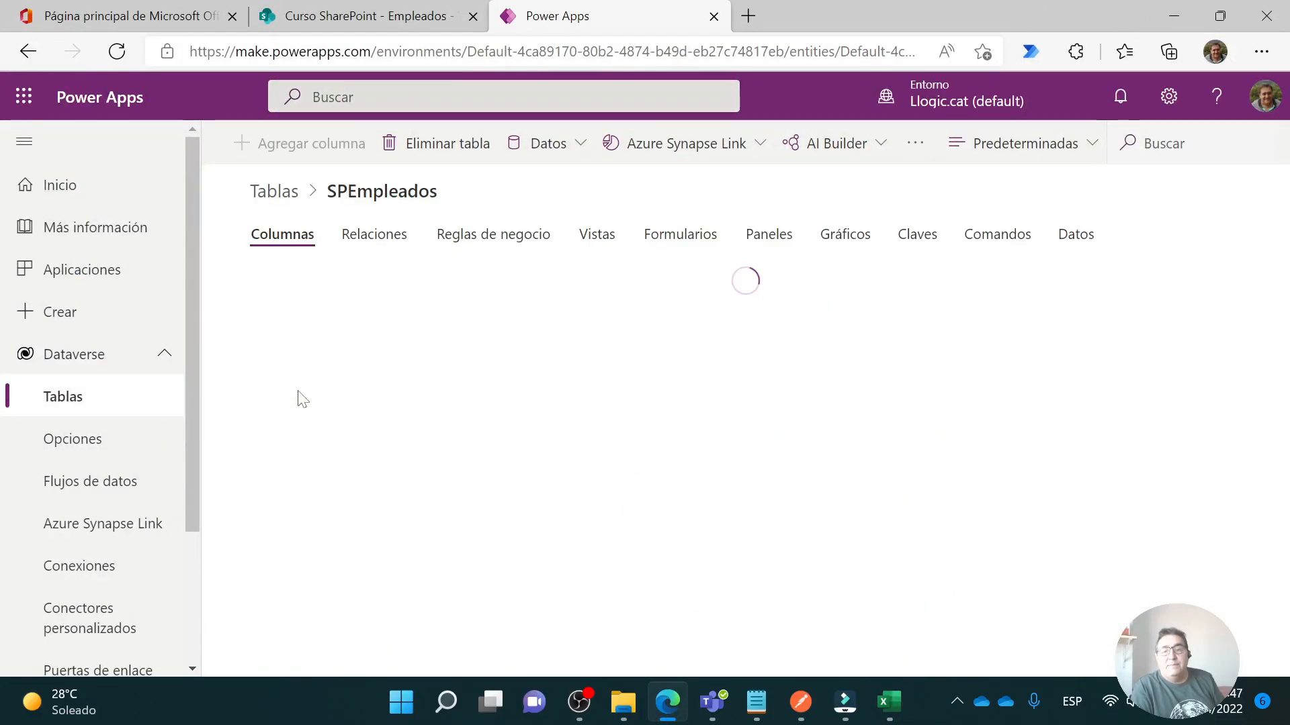
click(1075, 235)
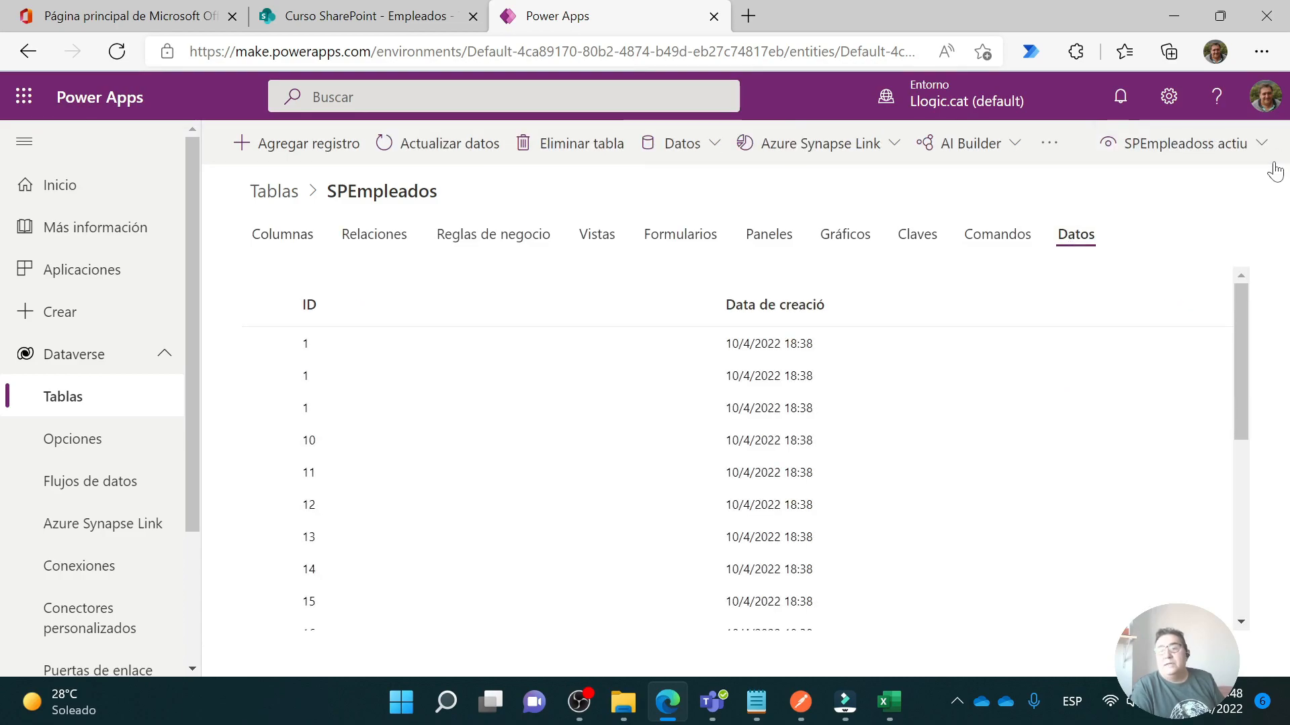
click(1262, 144)
click(1090, 199)
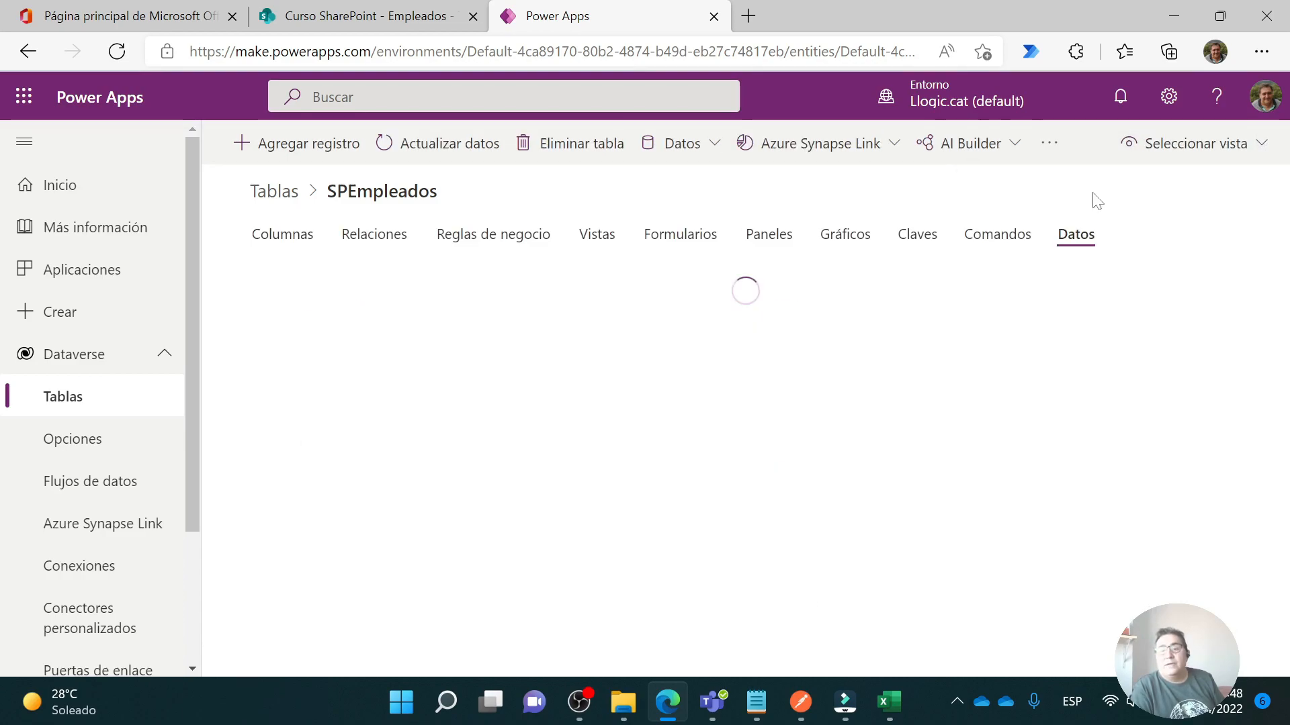
drag(457, 624, 1165, 626)
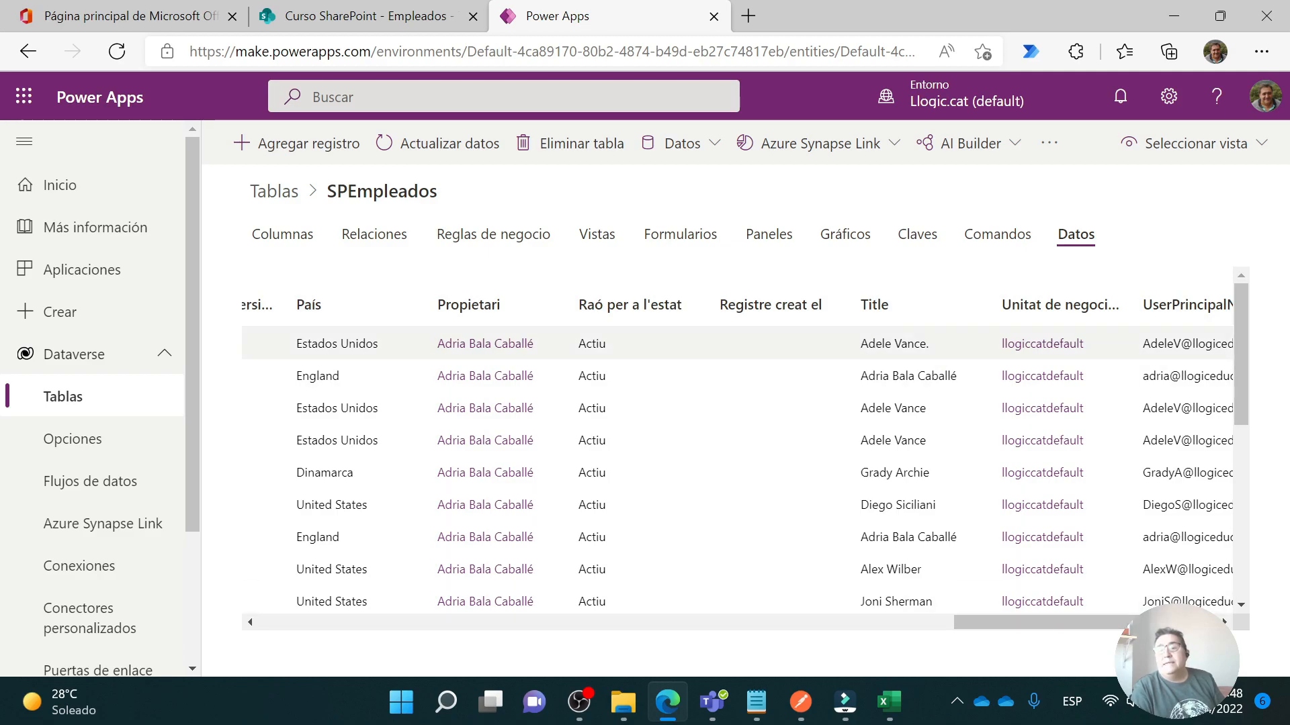
click(931, 359)
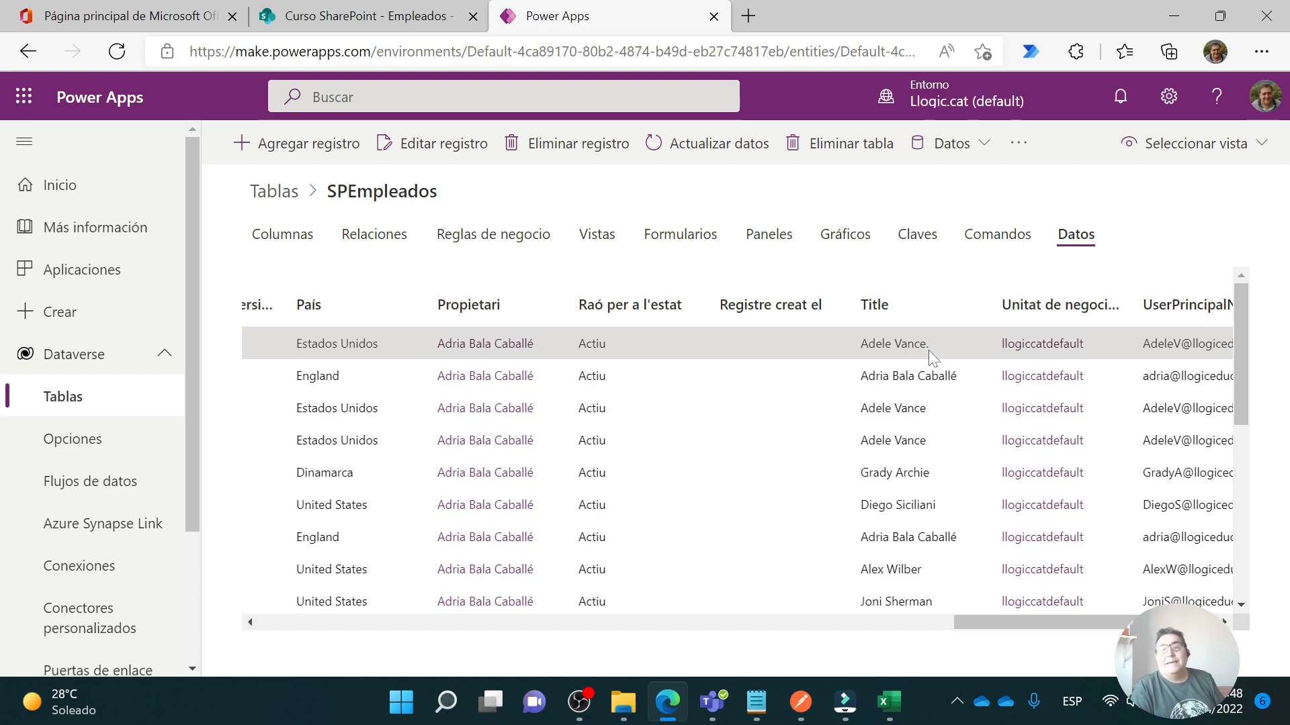